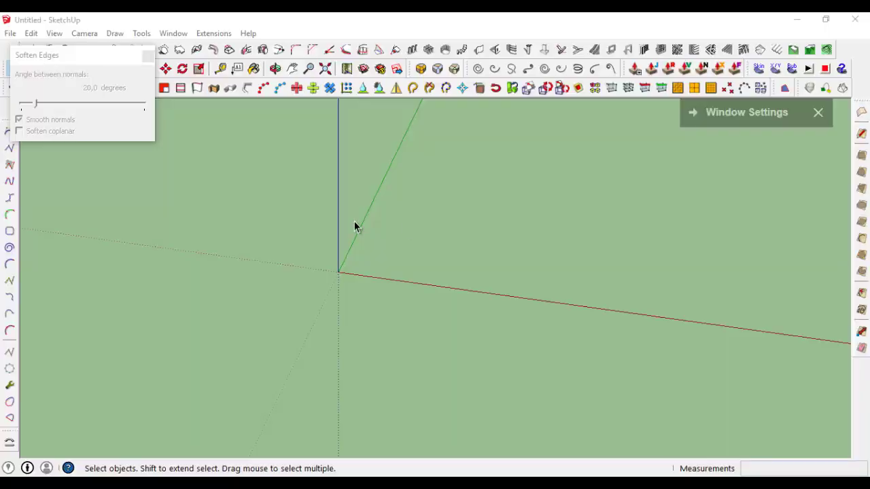
Orbit the empty untitled model to get an angled view of the drawing axes.
middle_drag(356, 227, 565, 266)
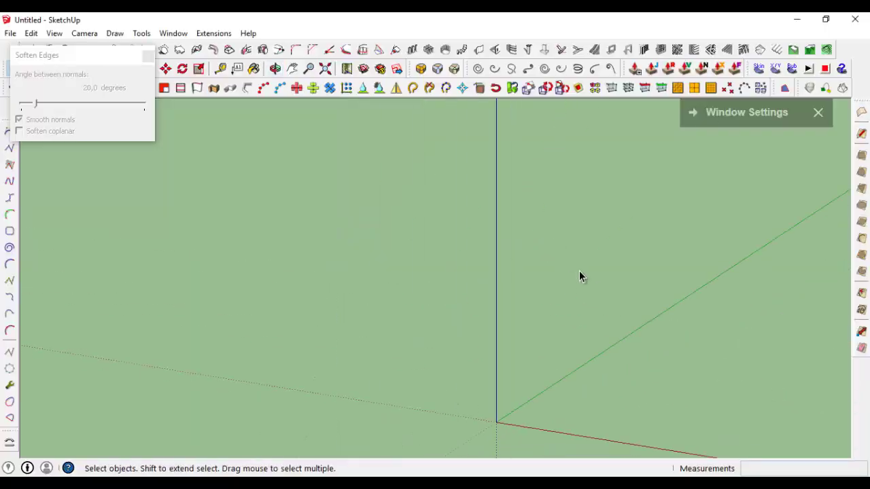
Draw a vertical rectangle from the origin and push/pull it 2 into a box.
middle_drag(458, 313, 449, 298)
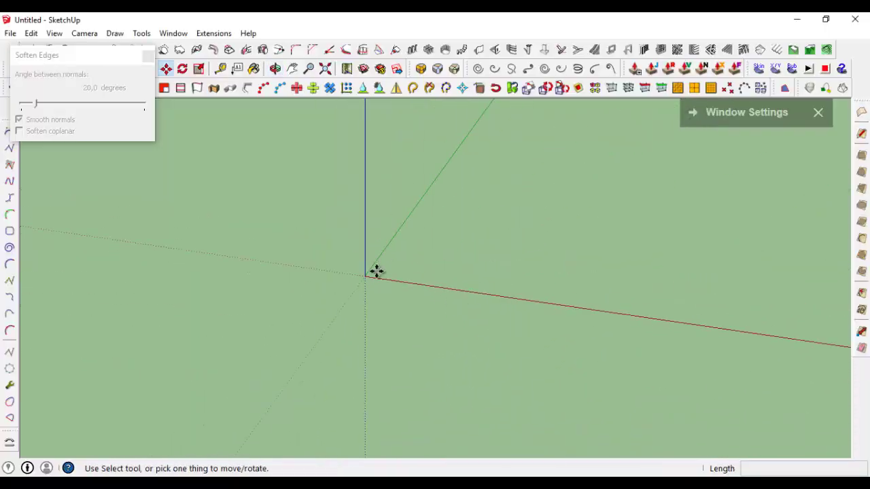
key(l)
click(367, 274)
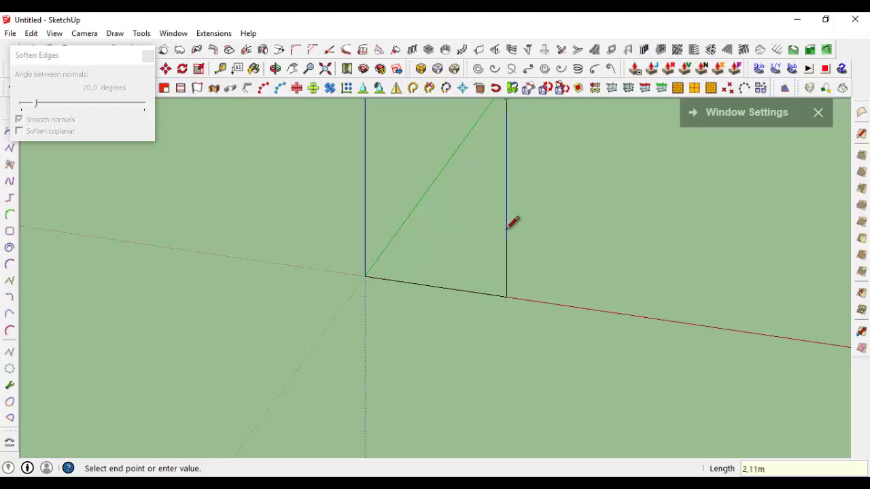
middle_drag(507, 229, 469, 208)
click(408, 311)
middle_drag(408, 310, 402, 320)
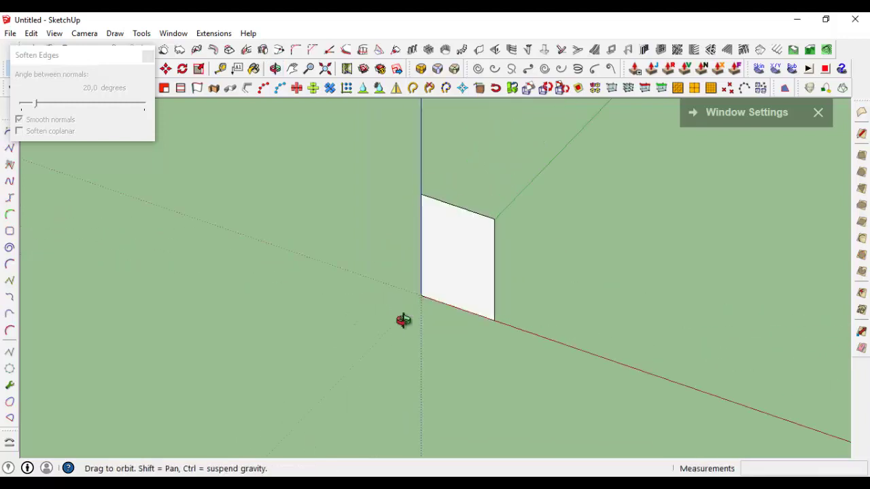
key(p)
click(480, 274)
text(2)
key(Return)
key(space)
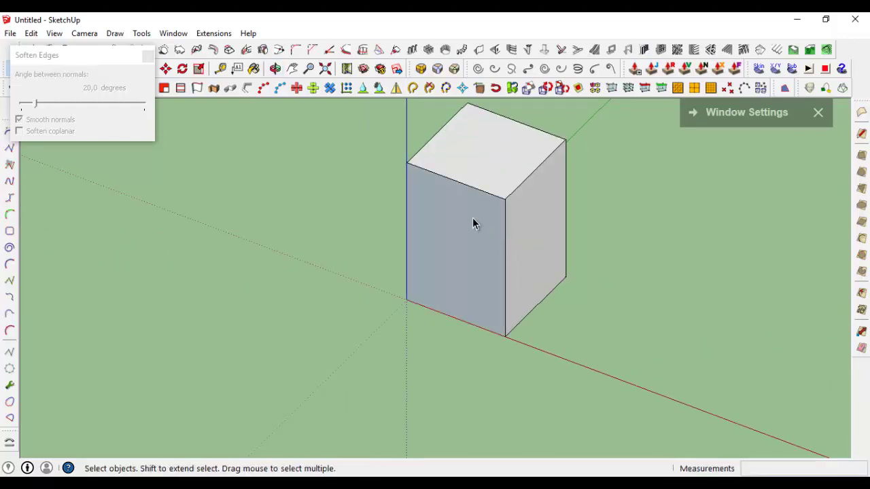
Reverse the front face's orientation and make the box a group.
right_click(473, 223)
click(513, 166)
right_click(479, 214)
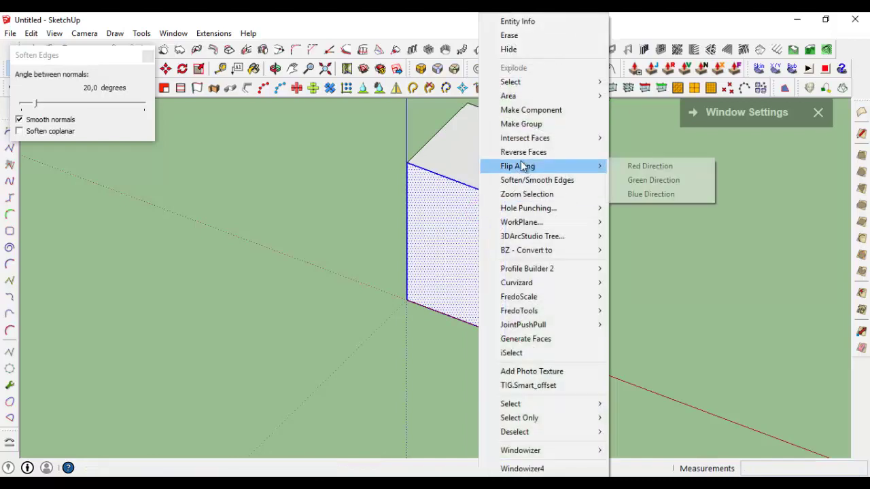
click(518, 125)
Inside the group, offset the front face to create an inset border.
double_click(472, 233)
scroll(473, 275, up, 3)
key(f)
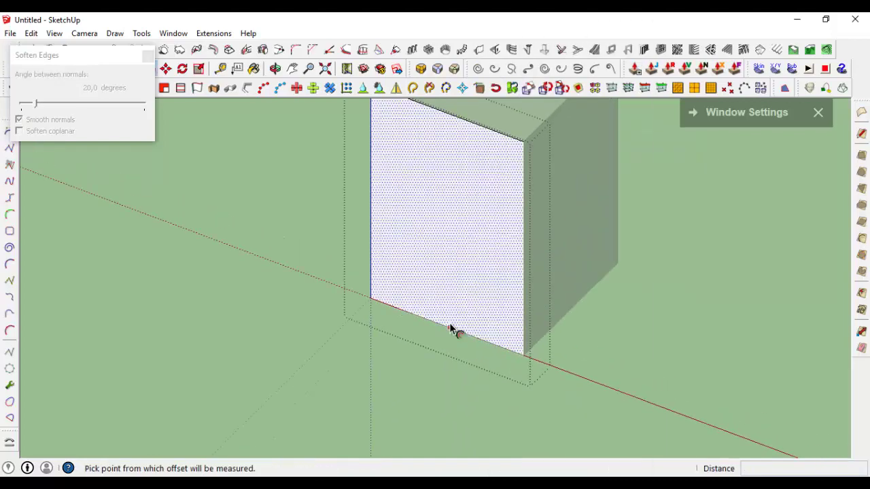
click(449, 323)
key(Return)
key(space)
scroll(484, 292, down, 3)
Offset the top face to create an inset outline.
middle_drag(485, 295, 485, 219)
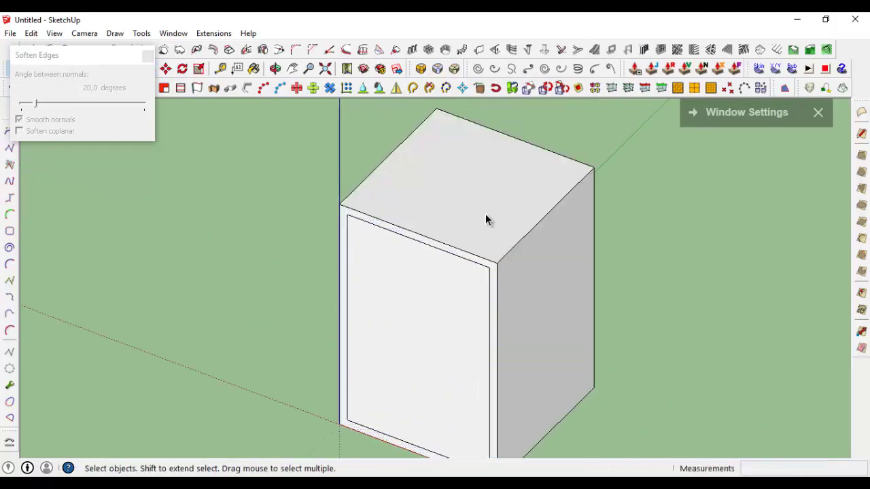
scroll(486, 231, up, 3)
key(f)
click(485, 244)
text(0,1)
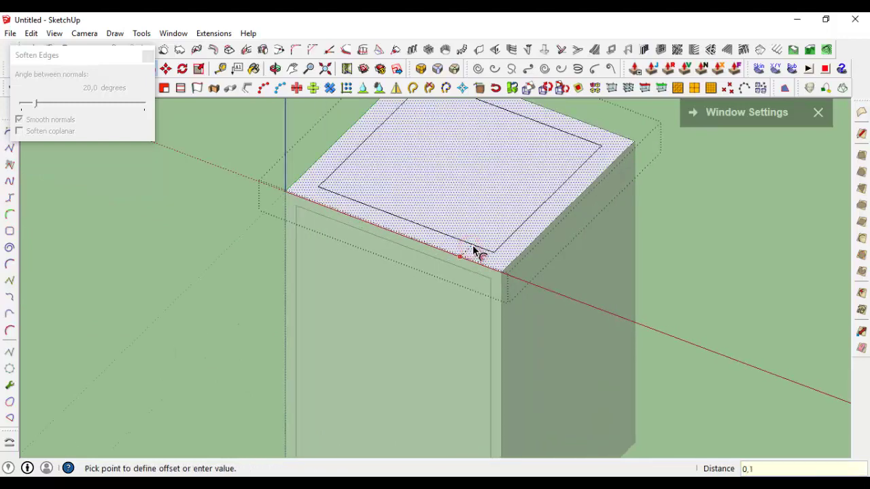
key(Return)
key(space)
scroll(477, 245, down, 3)
scroll(480, 242, up, 2)
Draw an arc inside the top inset and erase the leftover stub edge.
key(c)
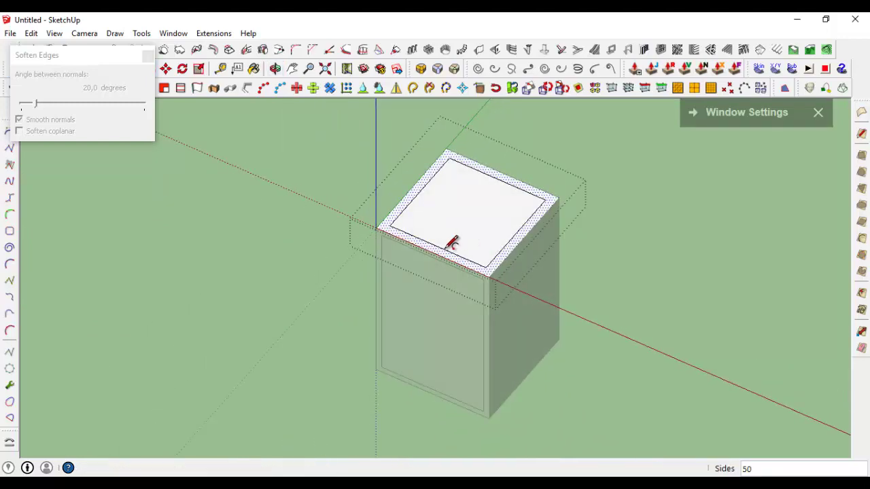
click(495, 175)
scroll(476, 166, up, 2)
key(e)
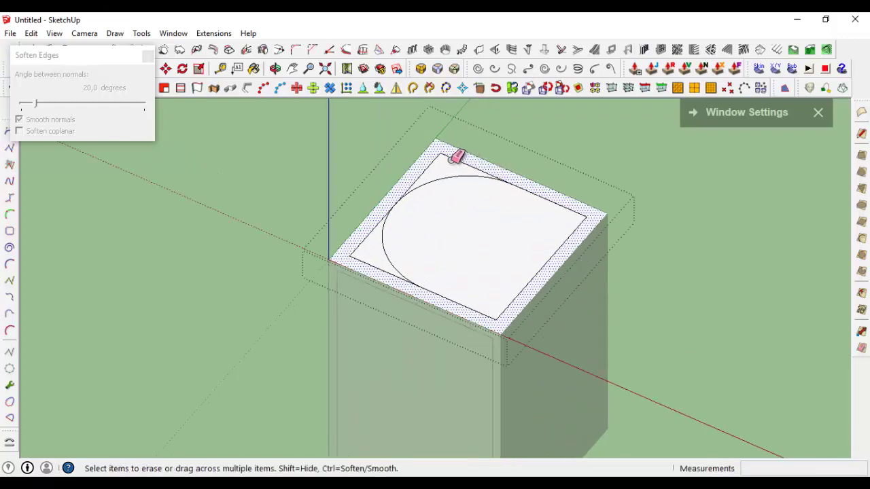
click(376, 264)
key(space)
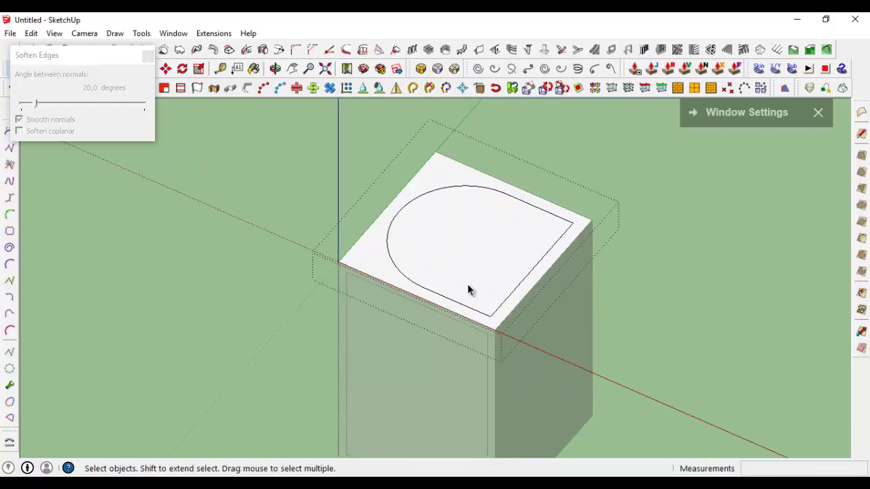
scroll(467, 284, down, 4)
middle_drag(517, 292, 573, 287)
double_click(573, 287)
Copy the box and place the copy beside the original.
key(m)
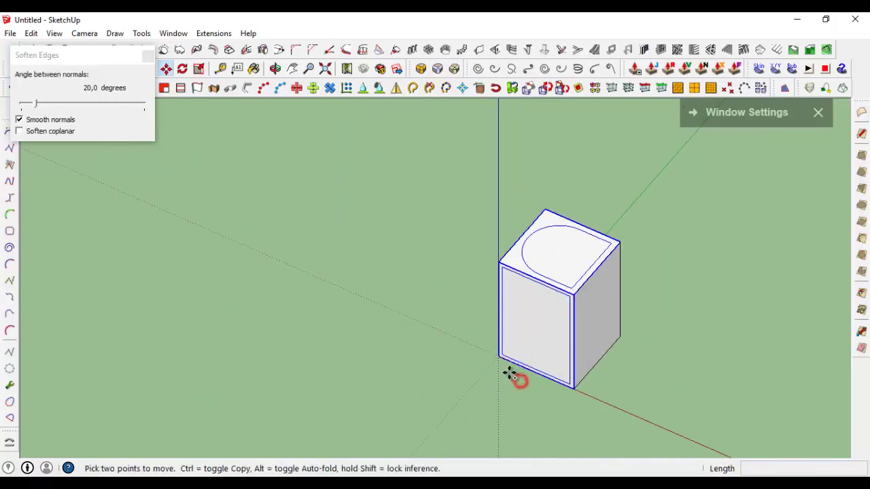
key(ctrl)
click(510, 373)
click(375, 311)
key(space)
Align the view to look straight at the copy's front face.
middle_drag(414, 194, 428, 200)
scroll(569, 255, up, 3)
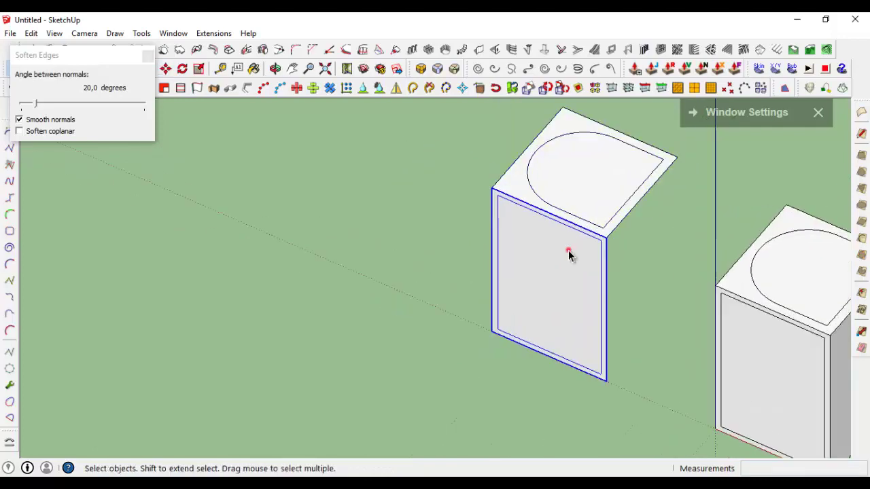
middle_drag(569, 260, 598, 218)
scroll(700, 198, up, 4)
middle_drag(700, 198, 563, 177)
click(562, 177)
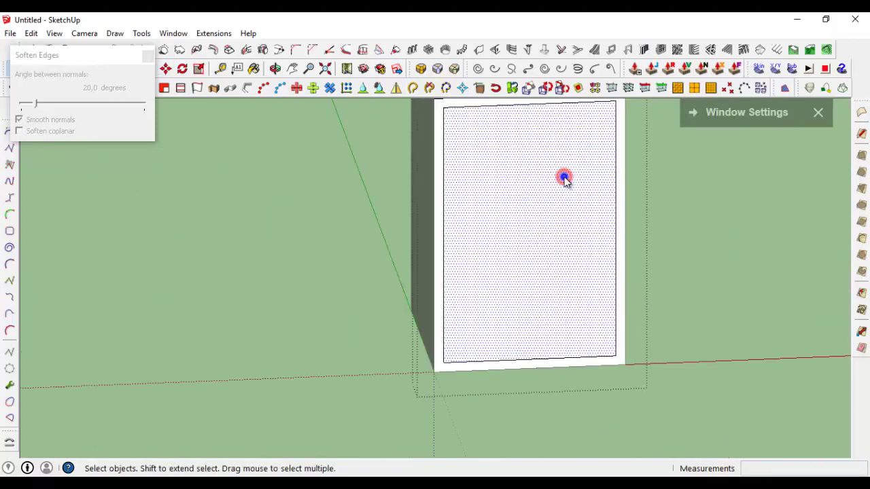
right_click(563, 177)
click(670, 150)
Draw an arc and tangent arc across the front inset to form a rounded top.
key(a)
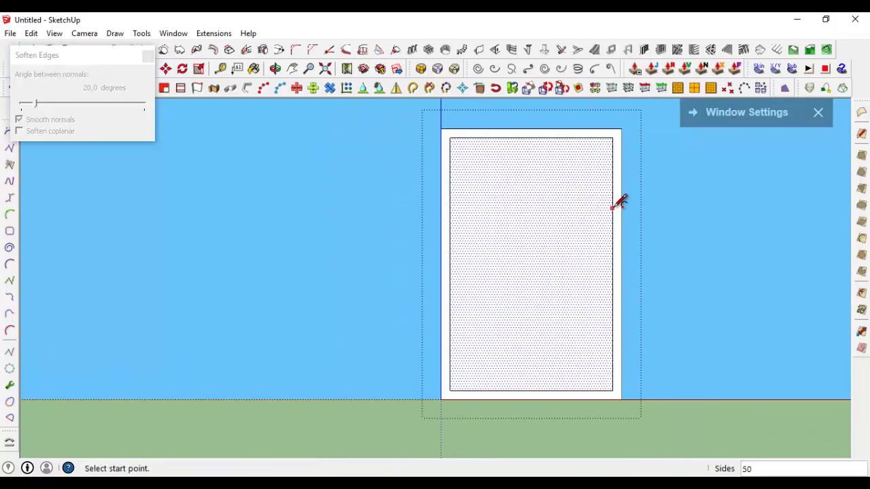
click(613, 199)
scroll(475, 151, up, 2)
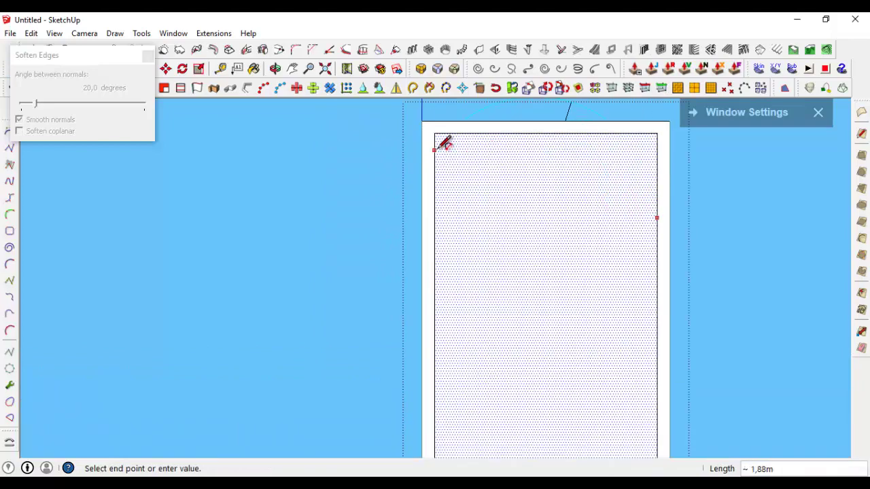
click(435, 149)
middle_drag(439, 148, 564, 173)
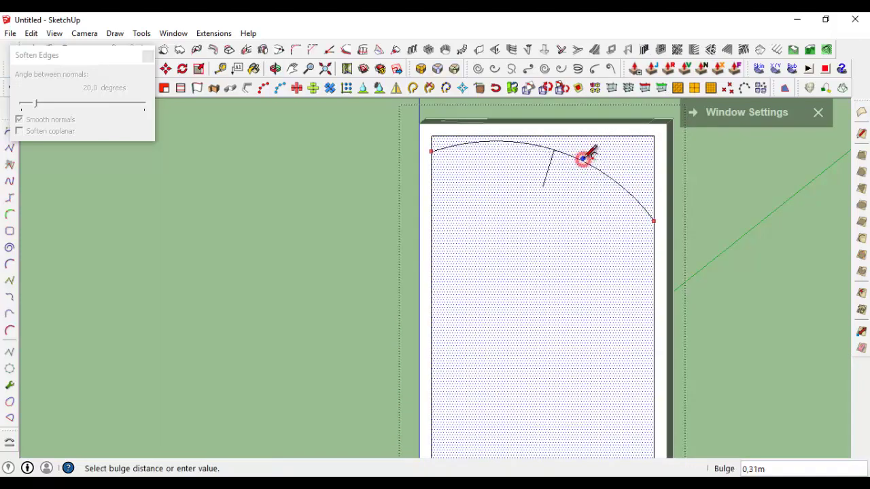
click(583, 158)
scroll(658, 258, up, 2)
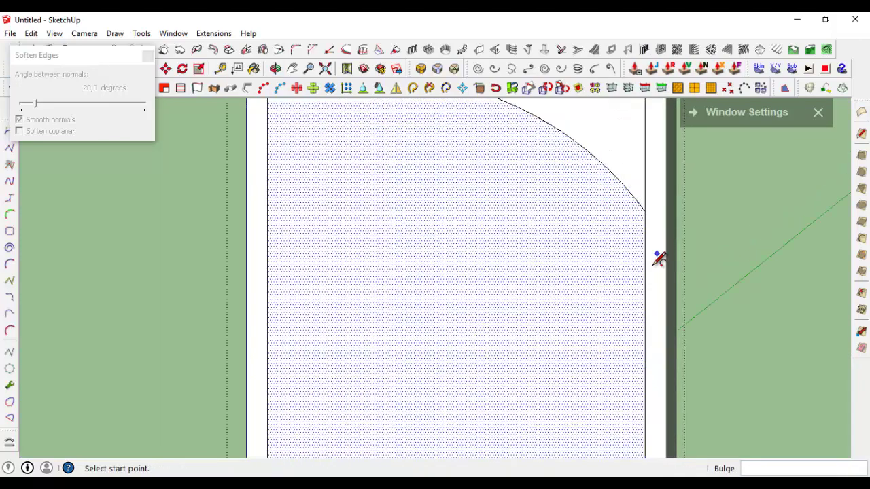
click(593, 155)
key(space)
scroll(632, 194, up, 2)
Delete the short leftover edge and the stray straight segment near the arc.
click(631, 193)
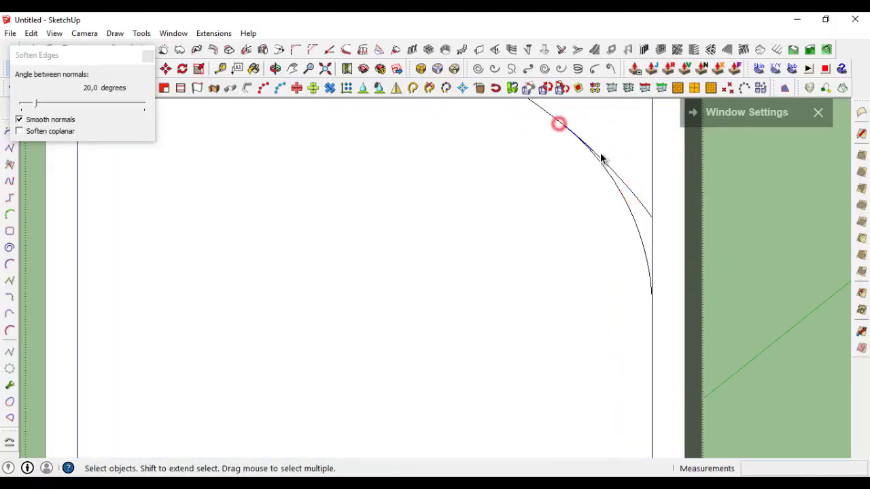
scroll(591, 154, up, 2)
key(Delete)
scroll(565, 132, up, 1)
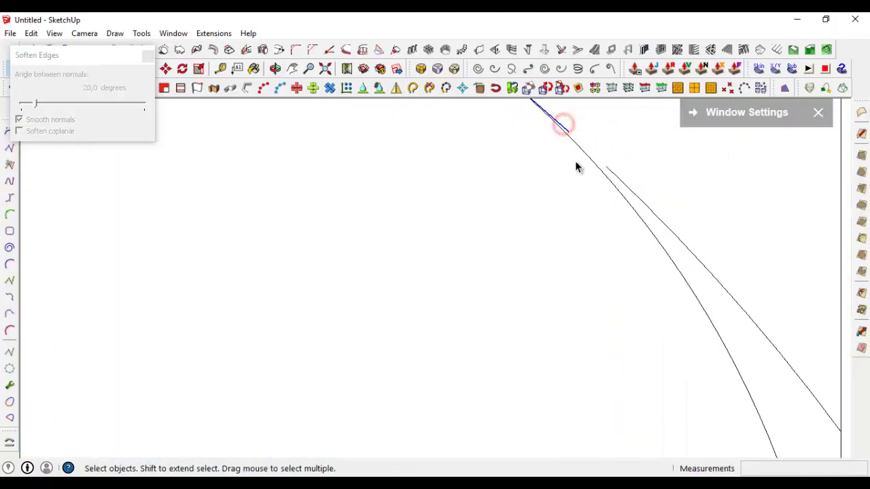
scroll(522, 116, down, 1)
scroll(572, 169, up, 3)
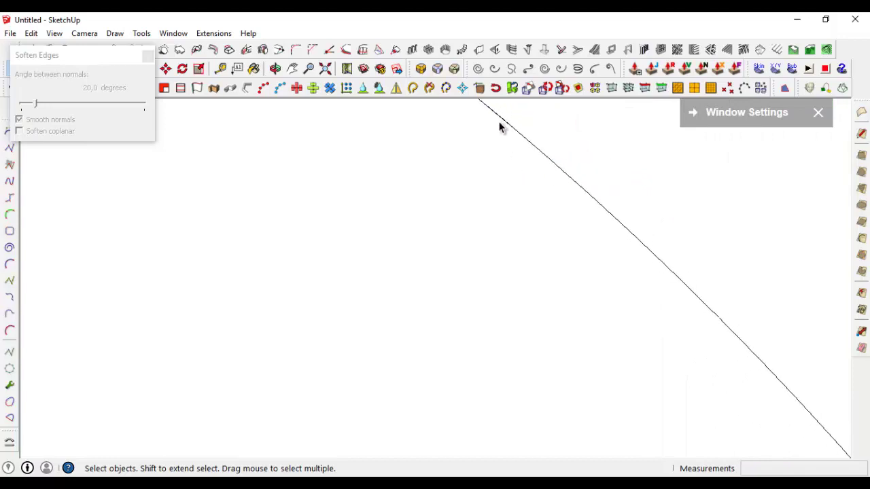
scroll(564, 265, up, 2)
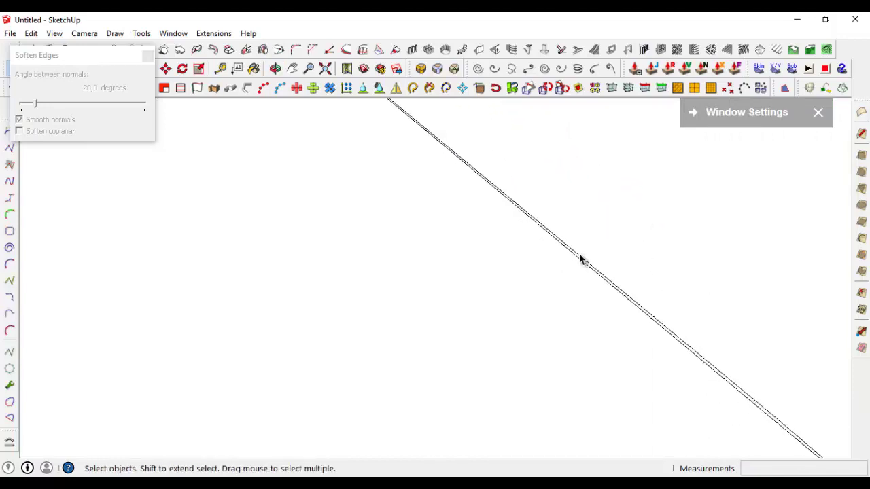
click(579, 260)
scroll(580, 266, down, 1)
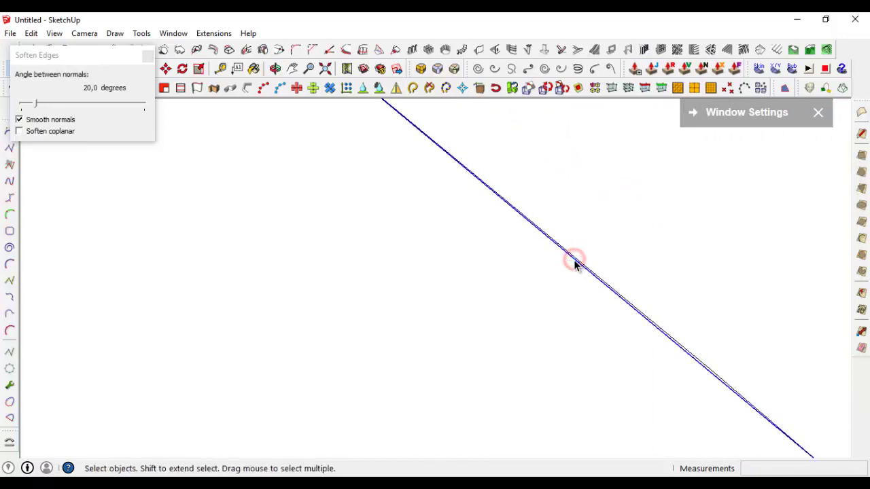
key(Escape)
Remove the remaining leftover edge beside the arc and select the arched inner outline.
mouse_move(575, 266)
middle_down()
mouse_move(591, 293)
mouse_move(493, 240)
mouse_move(584, 278)
middle_up()
click(673, 380)
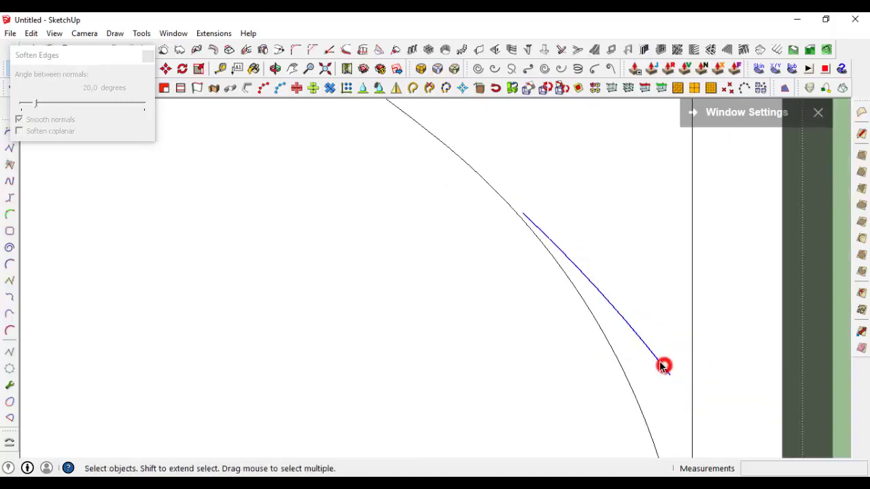
key(Delete)
scroll(593, 246, down, 2)
scroll(594, 238, down, 3)
key(e)
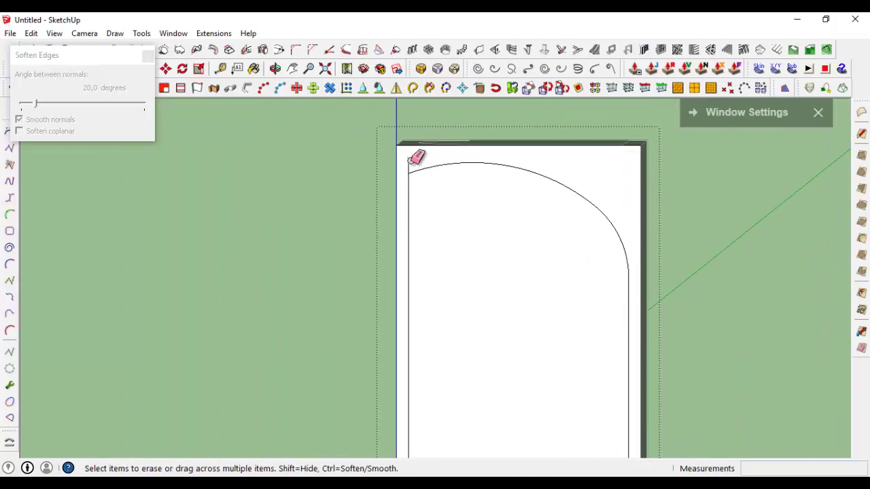
key(space)
scroll(500, 225, down, 3)
double_click(506, 250)
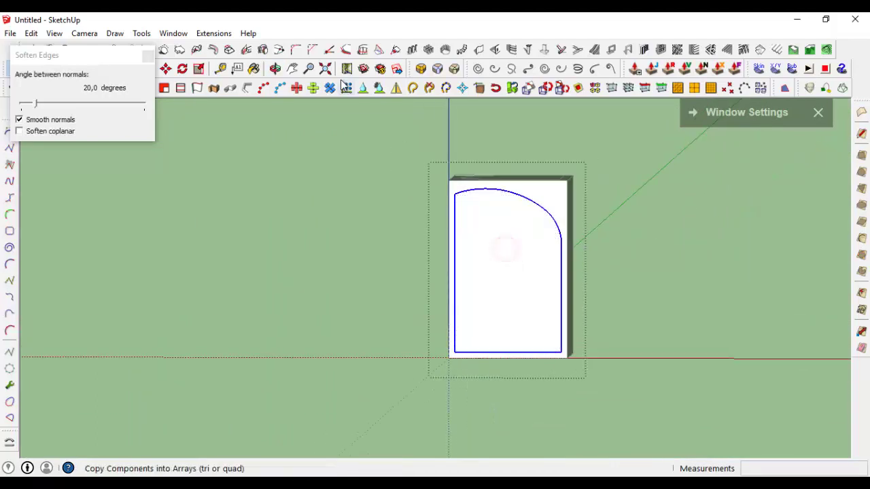
Weld the arched outline into one curve and copy the box along the red axis.
click(415, 88)
middle_drag(604, 285, 454, 295)
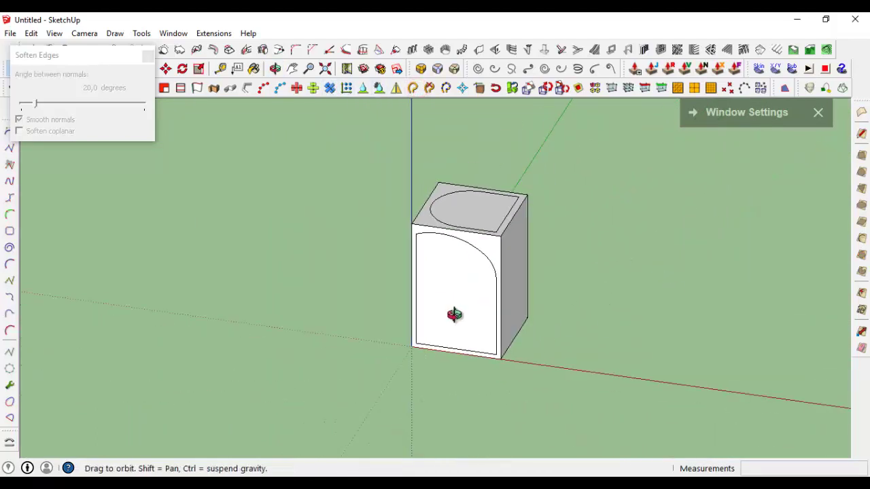
click(458, 214)
shift+middle_drag(446, 240, 557, 331)
key(m)
click(564, 388)
key(ctrl)
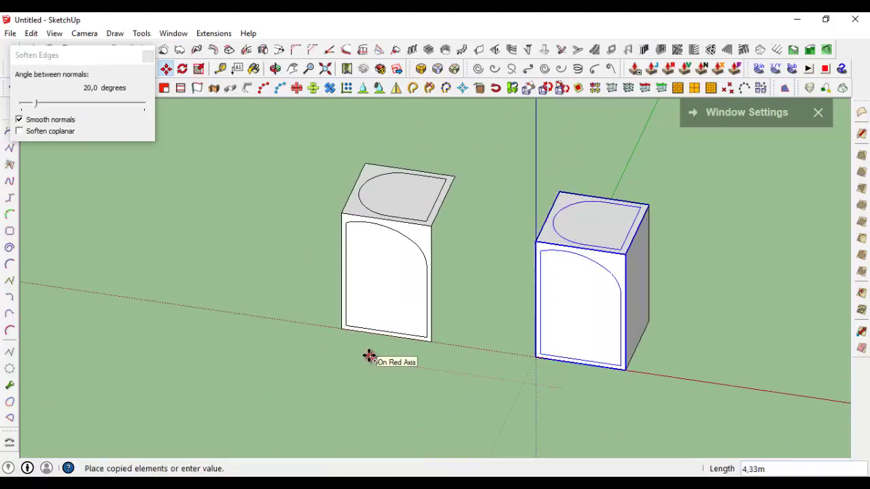
click(369, 356)
scroll(399, 265, up, 2)
Extrude the front profile into a curved side and soften its coplanar edges.
double_click(399, 270)
key(p)
click(395, 312)
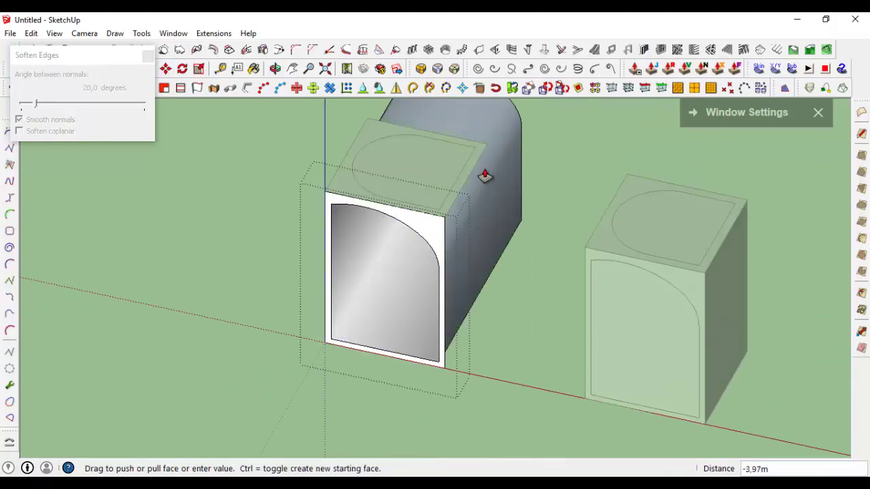
click(485, 149)
key(space)
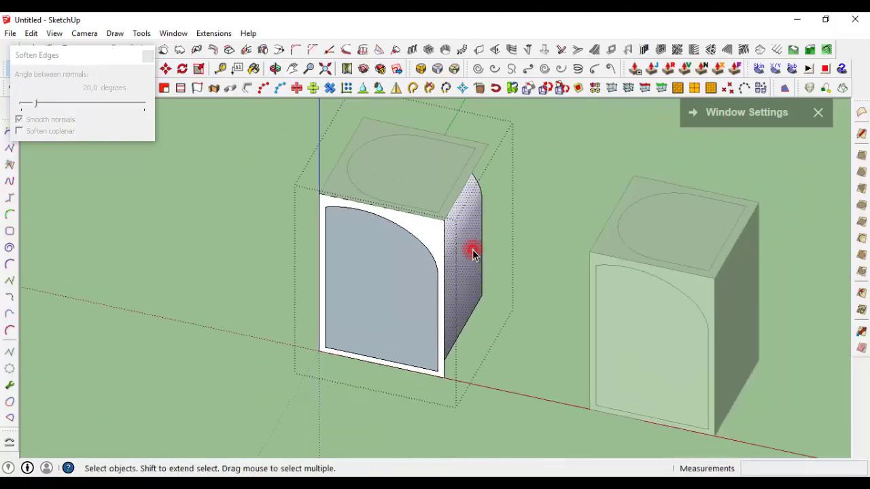
click(472, 250)
click(20, 133)
click(192, 291)
Push the top slab's face downward to recess the rounded top area.
middle_drag(353, 282, 512, 218)
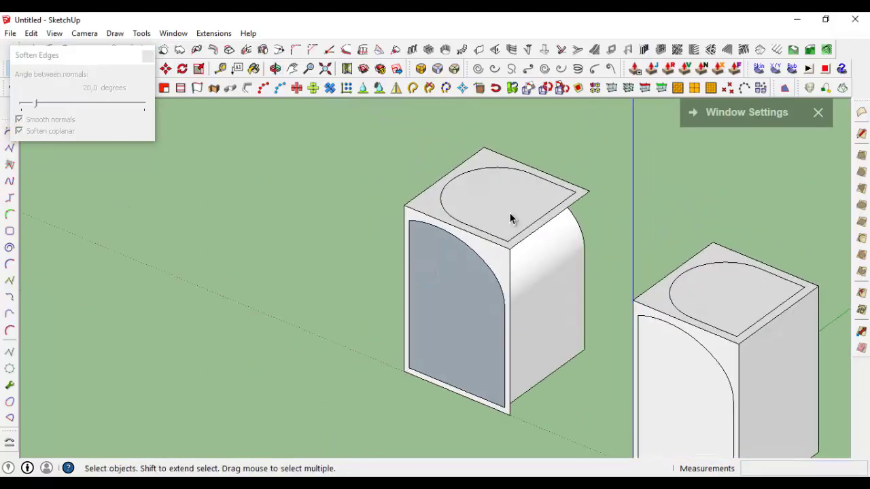
double_click(516, 209)
key(p)
click(511, 182)
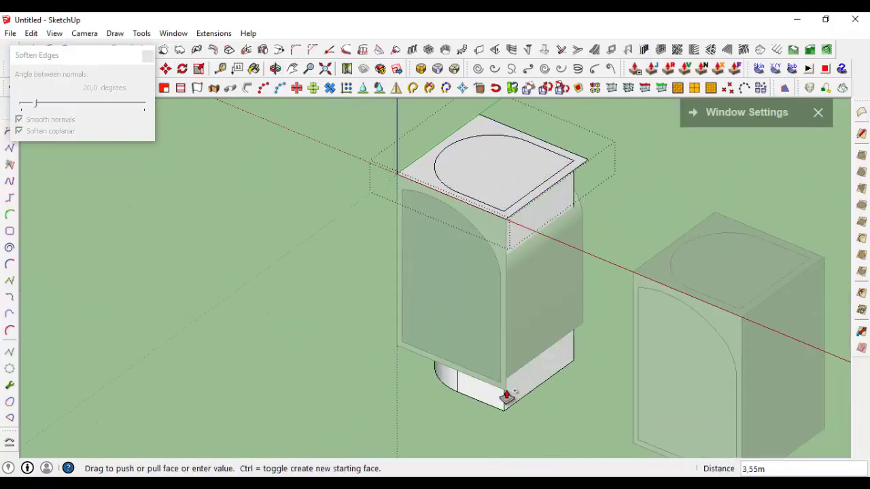
click(486, 386)
key(space)
Push the box's front face in 0.05m so the panel sits slightly inset.
middle_drag(601, 242, 669, 167)
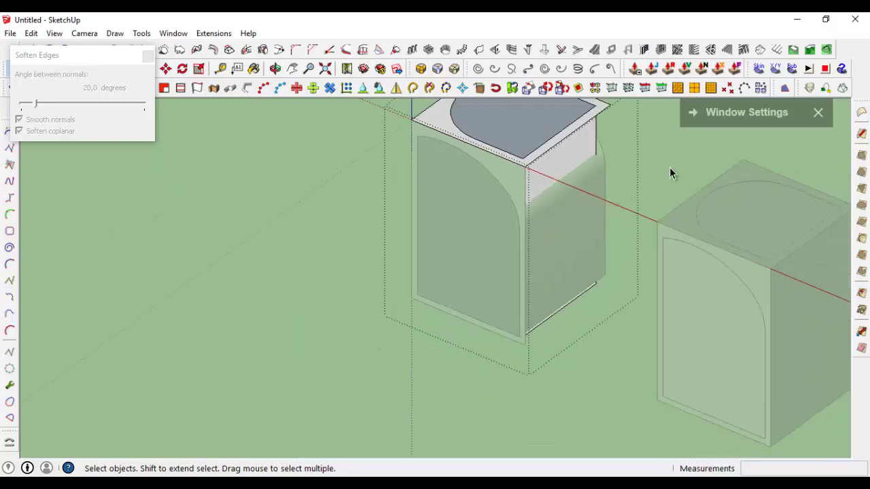
mouse_move(524, 229)
middle_down()
mouse_move(602, 217)
mouse_move(514, 224)
middle_up()
double_click(575, 179)
scroll(571, 180, up, 3)
key(p)
click(564, 185)
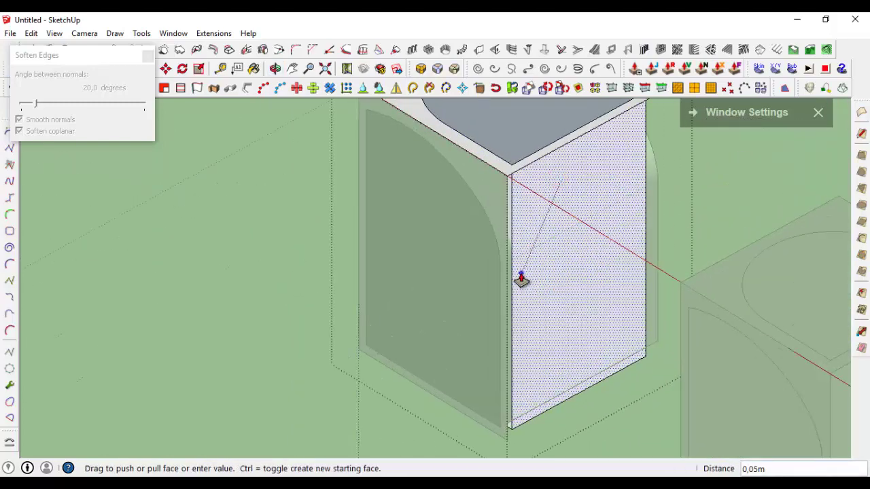
click(535, 276)
key(space)
mouse_move(573, 306)
middle_down()
mouse_move(413, 195)
mouse_move(452, 83)
mouse_move(456, 174)
middle_up()
Soften the box's edges and move the box to the left of the curved outline.
right_click(424, 263)
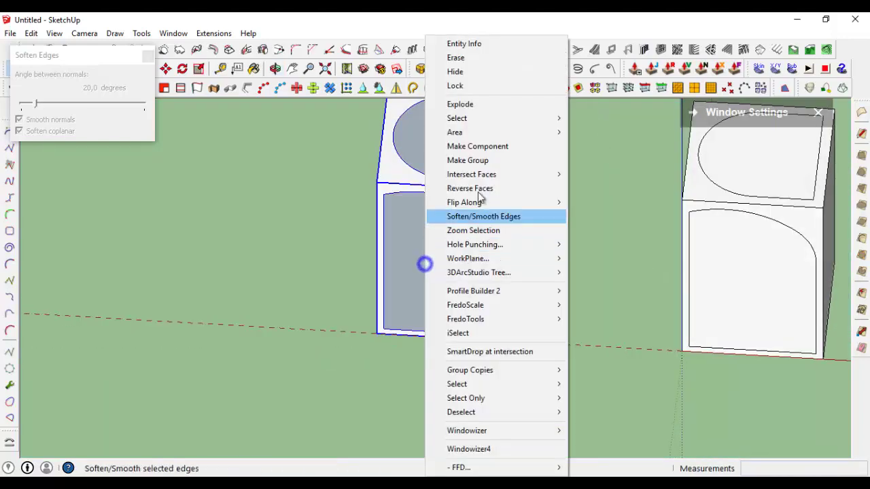
click(485, 214)
scroll(485, 214, down, 3)
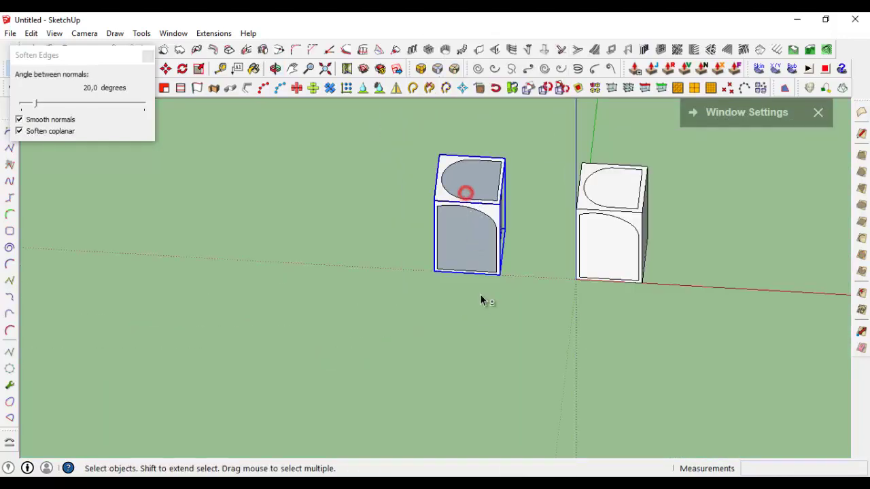
click(481, 316)
click(320, 301)
key(space)
Delete the outline's left quarter face and its bottom arc.
scroll(476, 272, up, 5)
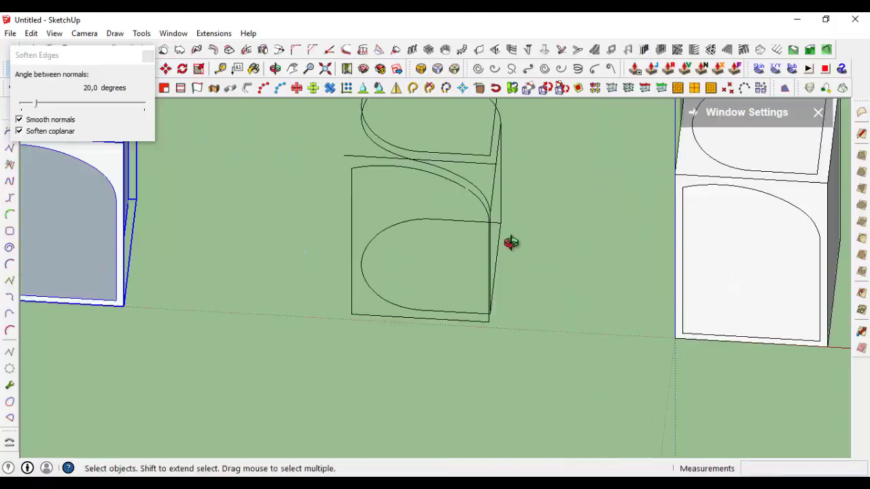
scroll(547, 239, up, 2)
click(546, 237)
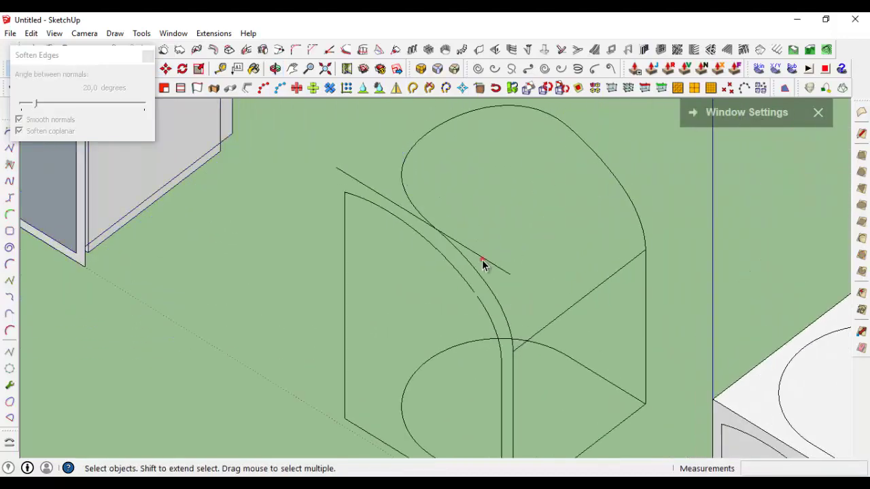
scroll(453, 278, down, 3)
click(455, 274)
key(Delete)
mouse_move(455, 274)
middle_down()
mouse_move(478, 362)
mouse_move(621, 280)
middle_up()
scroll(621, 280, down, 3)
drag(476, 353, 379, 427)
mouse_move(379, 426)
middle_down()
mouse_move(519, 340)
mouse_move(395, 332)
mouse_move(409, 331)
mouse_move(422, 307)
mouse_move(355, 252)
mouse_move(461, 277)
middle_up()
key(Delete)
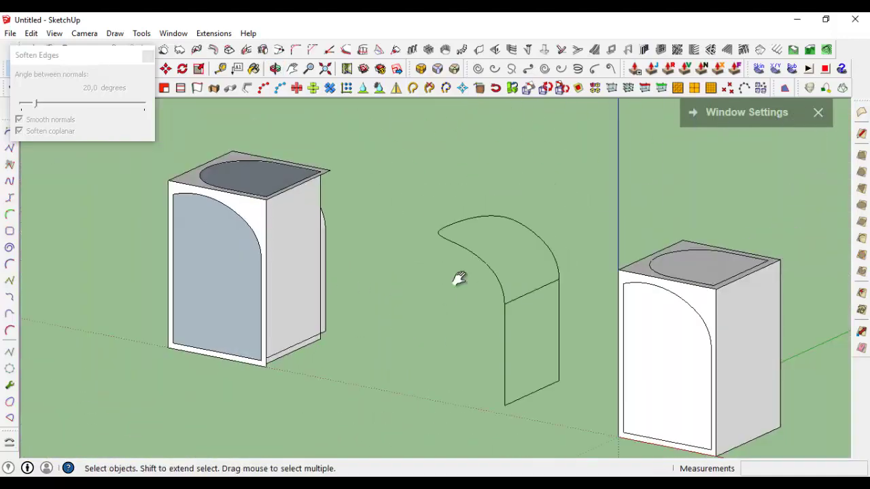
scroll(495, 257, up, 1)
scroll(496, 257, up, 2)
shift+middle_drag(556, 329, 569, 287)
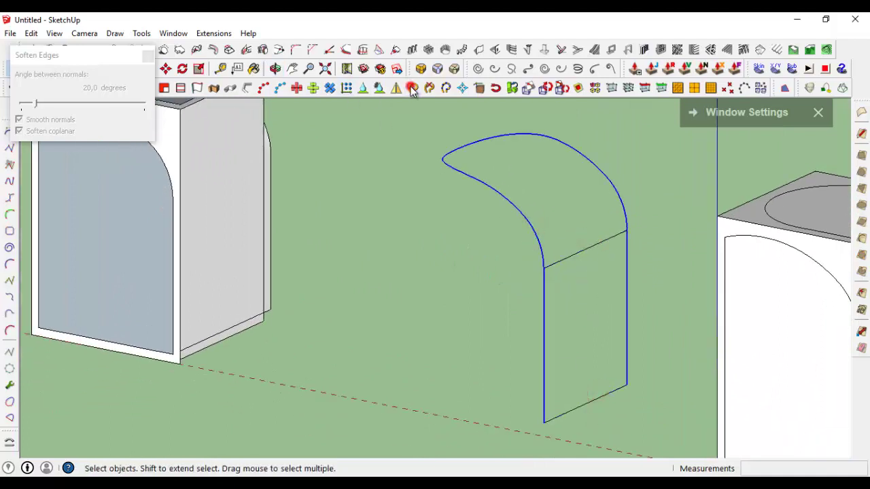
Group the remaining curves and generate round tubes along them with the tubes extension.
right_click(627, 248)
click(631, 138)
right_click(516, 212)
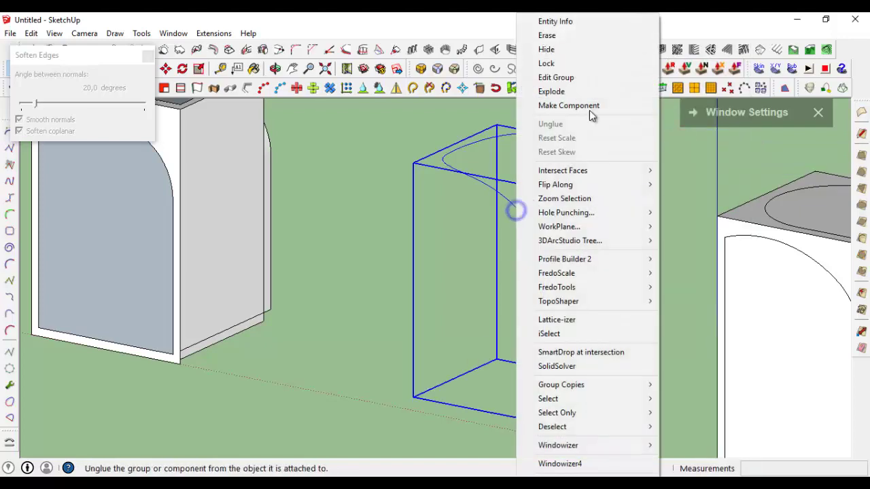
click(589, 110)
double_click(510, 201)
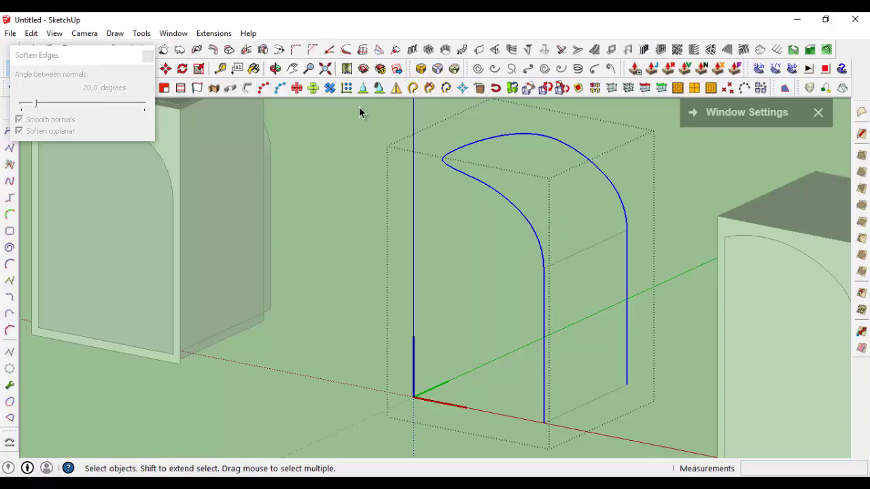
click(244, 89)
click(404, 311)
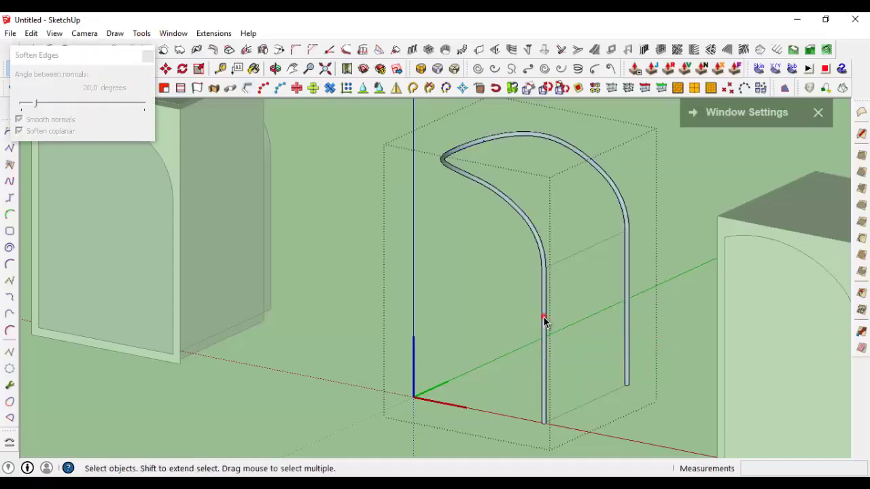
Reverse the new tube's faces so they face outward.
click(544, 321)
scroll(544, 318, up, 3)
scroll(543, 317, up, 3)
right_click(544, 317)
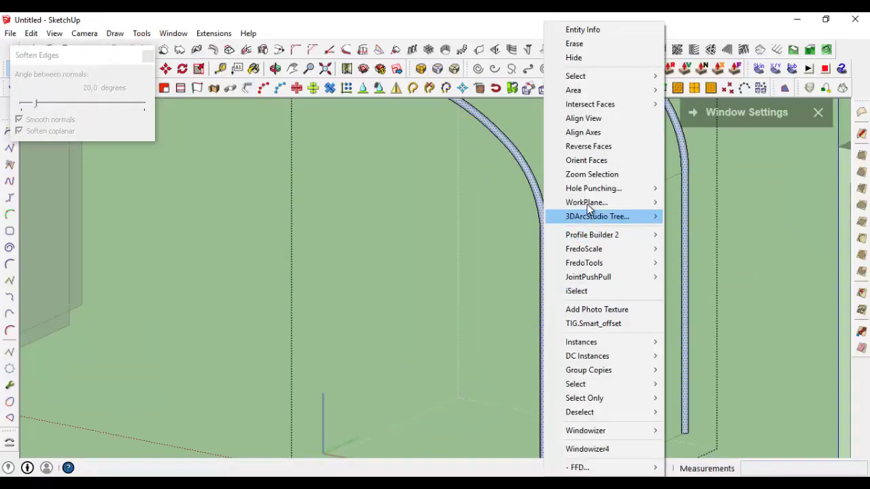
click(593, 151)
scroll(595, 223, down, 5)
middle_drag(579, 246, 471, 181)
Draw a rectangle on the ground beneath the tube arch.
scroll(476, 197, up, 2)
key(r)
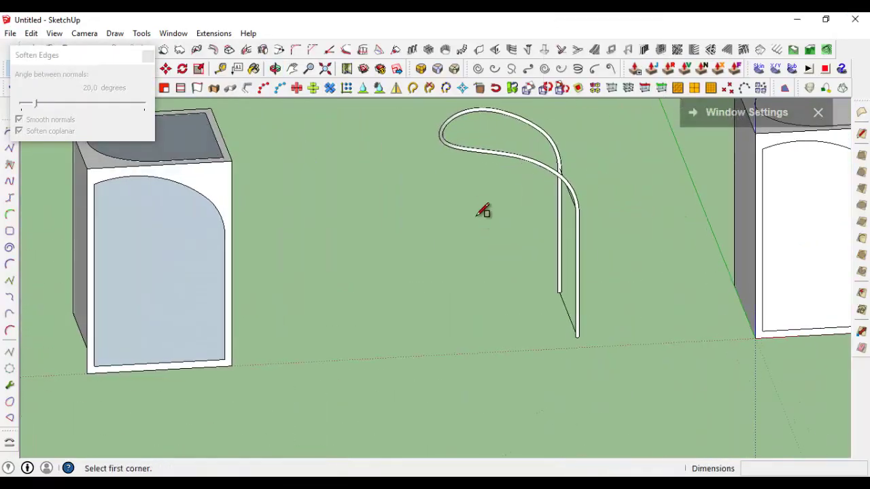
click(423, 185)
click(671, 411)
key(space)
scroll(573, 340, down, 3)
middle_drag(573, 339, 595, 329)
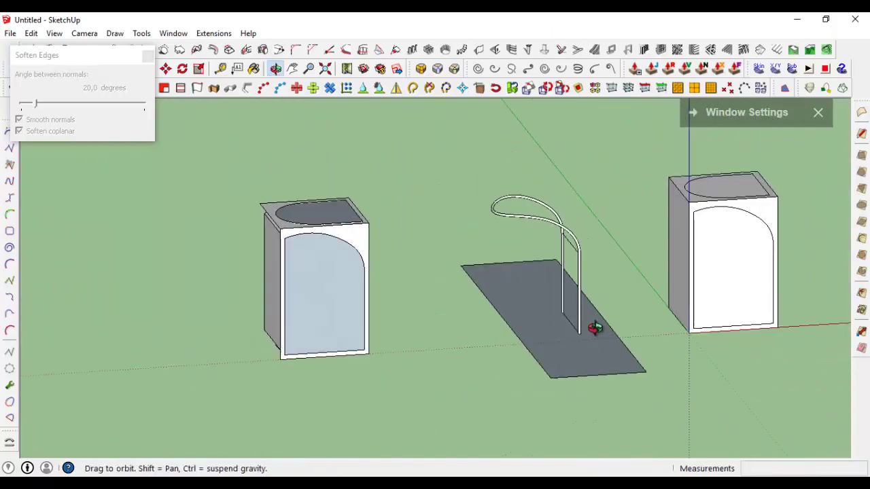
Scale the ground rectangle wider into a broad path.
click(544, 334)
key(s)
drag(505, 312, 482, 317)
key(space)
scroll(592, 286, up, 2)
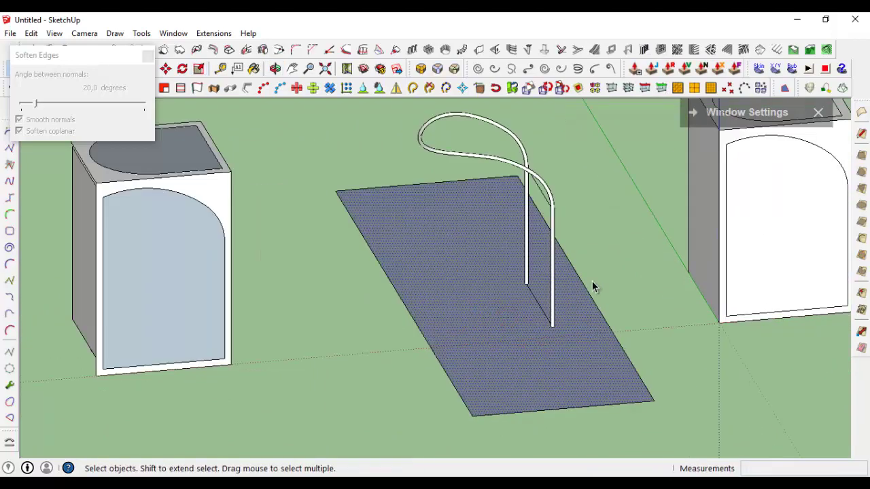
click(604, 263)
Place a copy of the left box beside the original.
middle_drag(548, 285, 560, 268)
scroll(470, 252, up, 3)
click(465, 235)
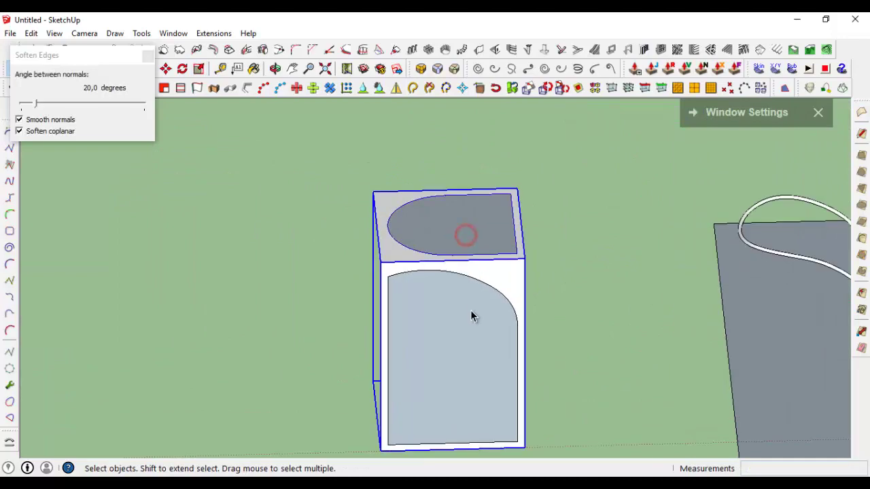
scroll(474, 316, down, 3)
middle_drag(474, 316, 501, 242)
middle_drag(409, 371, 472, 291)
scroll(484, 354, up, 2)
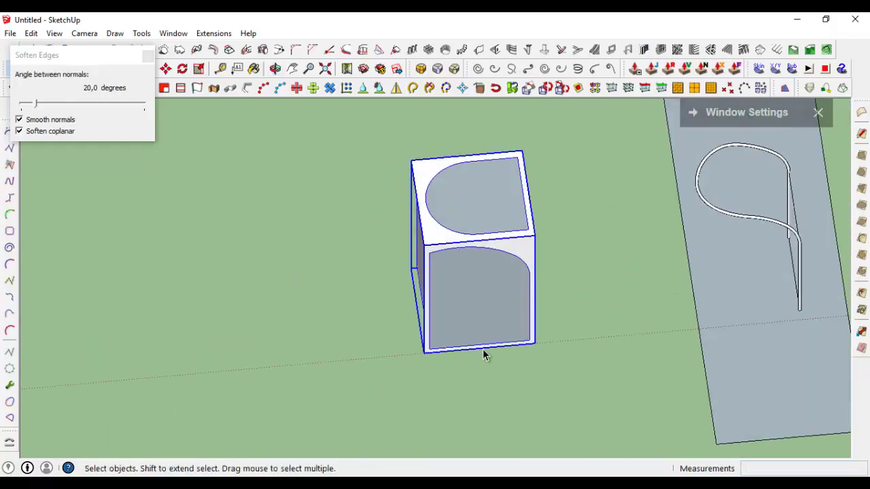
scroll(484, 353, down, 2)
key(m)
key(ctrl)
click(517, 361)
click(249, 385)
middle_drag(249, 385, 542, 309)
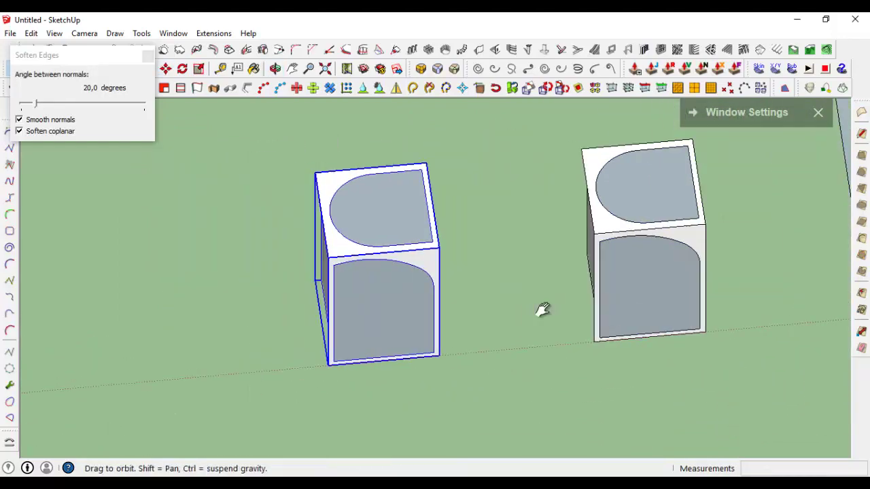
scroll(450, 227, up, 5)
mouse_move(451, 227)
middle_down()
mouse_move(487, 236)
mouse_move(524, 291)
middle_up()
Draw a line across the box's top face to the face corner.
key(l)
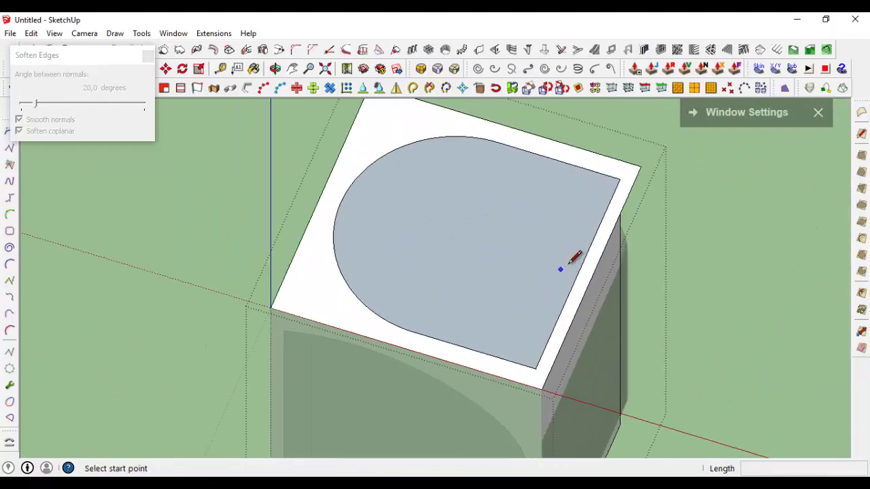
click(578, 264)
scroll(578, 269, down, 3)
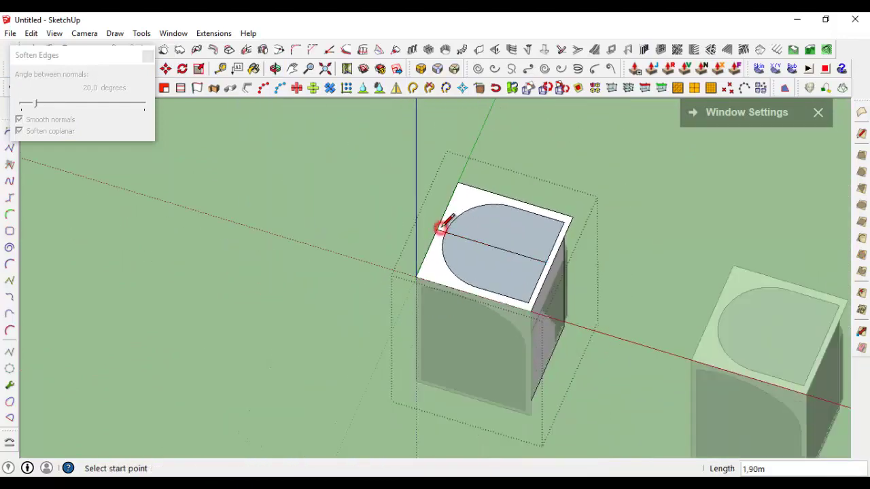
click(420, 277)
scroll(543, 253, up, 2)
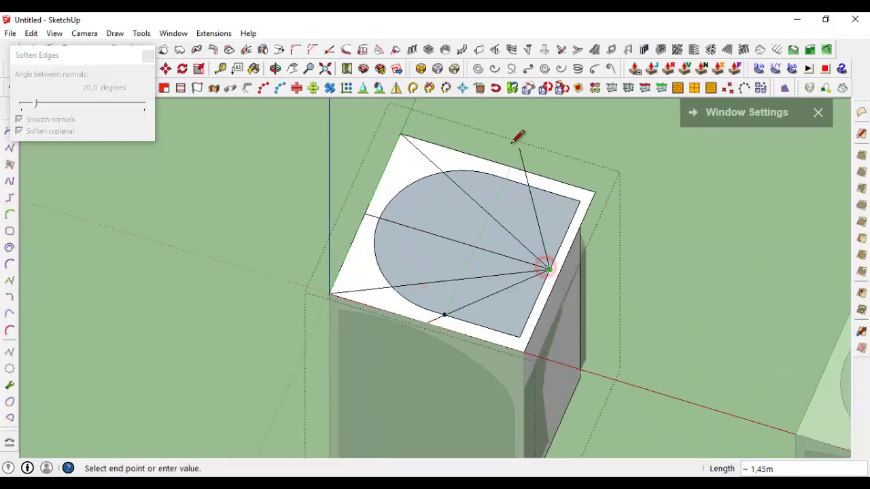
scroll(505, 164, up, 2)
click(500, 170)
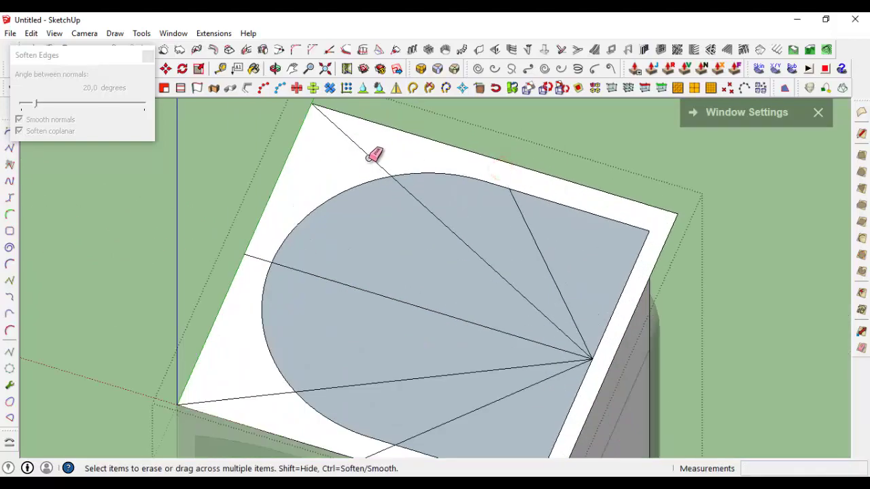
shift+middle_drag(260, 283, 319, 271)
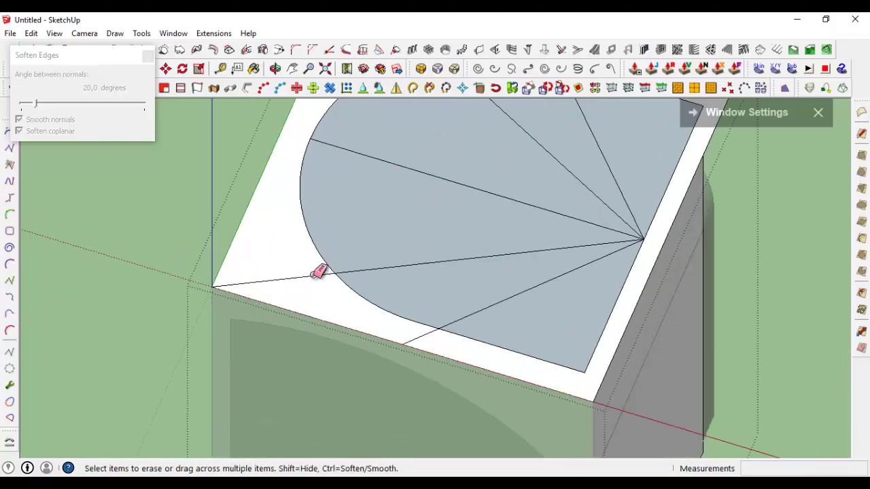
scroll(603, 234, down, 2)
scroll(582, 233, down, 1)
key(space)
scroll(421, 179, down, 2)
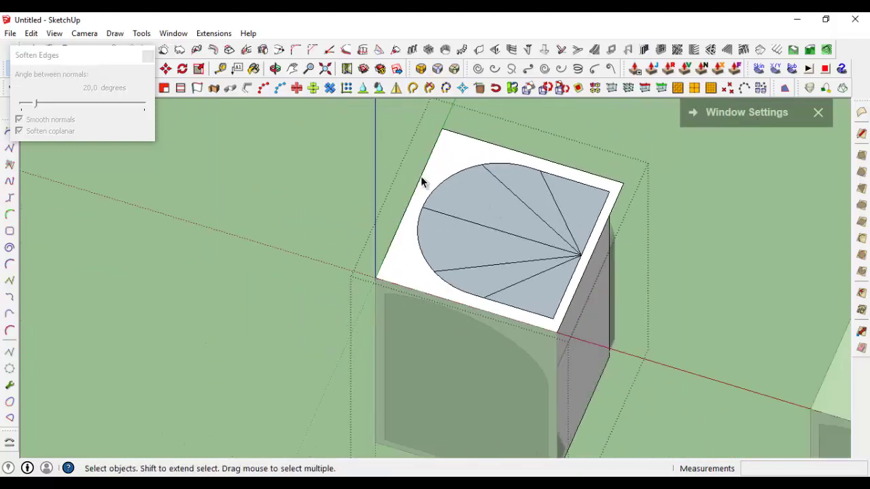
Select the cylinder's fan-shaped top face together with its edges.
triple_click(471, 194)
scroll(469, 192, up, 1)
scroll(460, 159, down, 1)
click(438, 139)
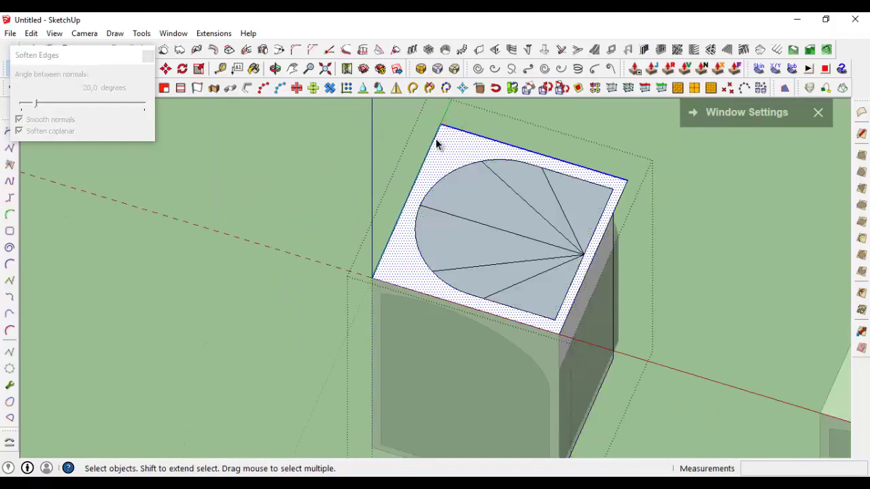
mouse_move(438, 139)
middle_down()
mouse_move(627, 244)
mouse_move(403, 145)
middle_up()
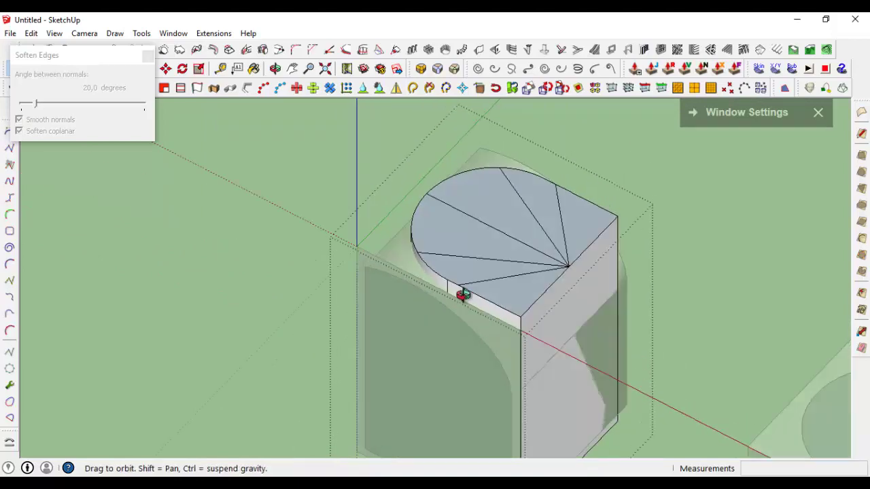
double_click(403, 145)
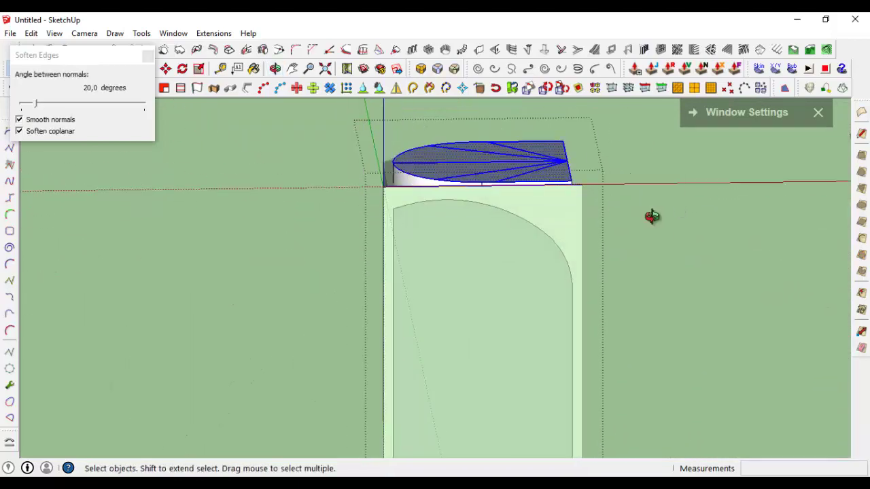
middle_drag(652, 218, 659, 250)
Copy the top face out to the left of the post and reselect the copy.
key(m)
key(ctrl)
click(654, 199)
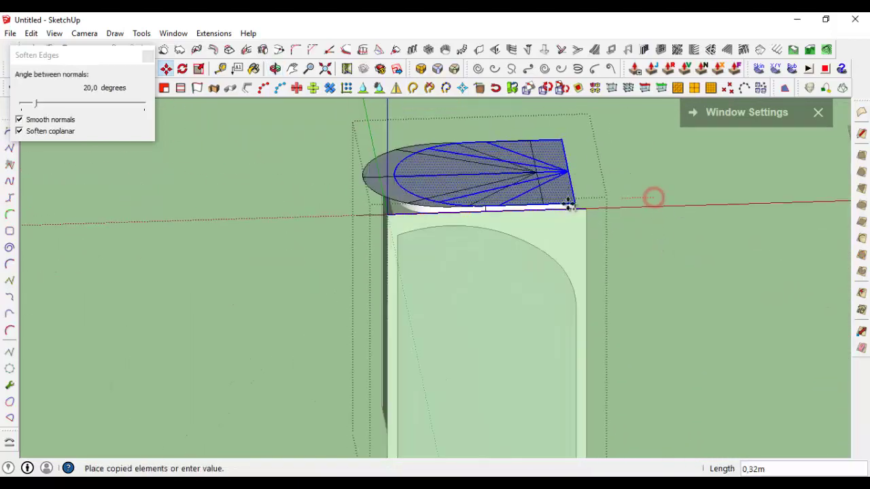
click(330, 204)
mouse_move(330, 204)
middle_down()
mouse_move(634, 224)
mouse_move(562, 238)
middle_up()
click(562, 238)
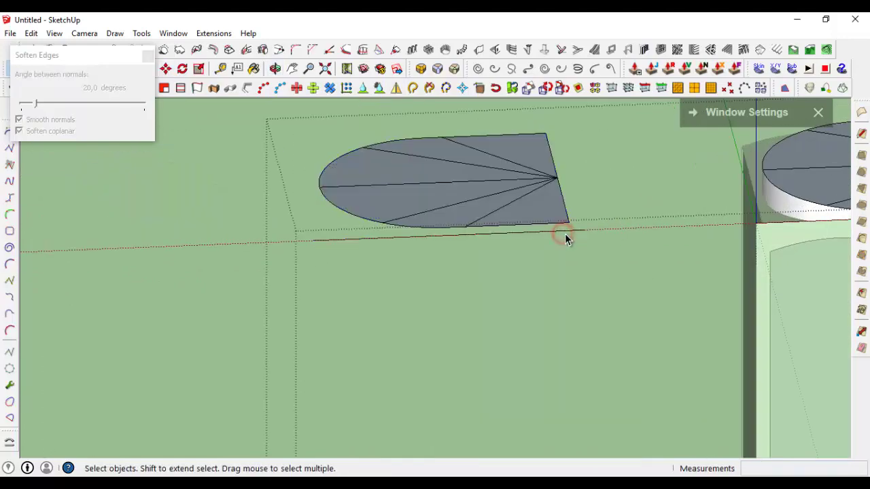
double_click(562, 214)
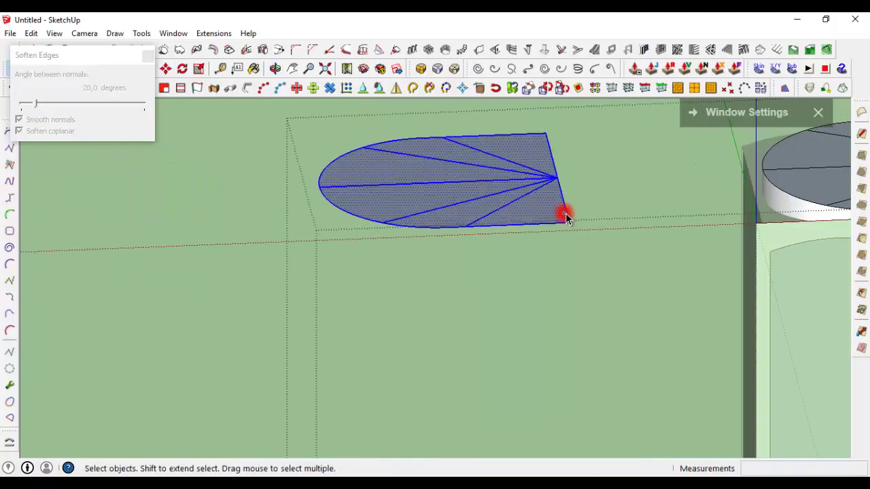
Create 0.05 m wide, 0.05 m deep profiles along all edges of the copied fan face.
click(711, 50)
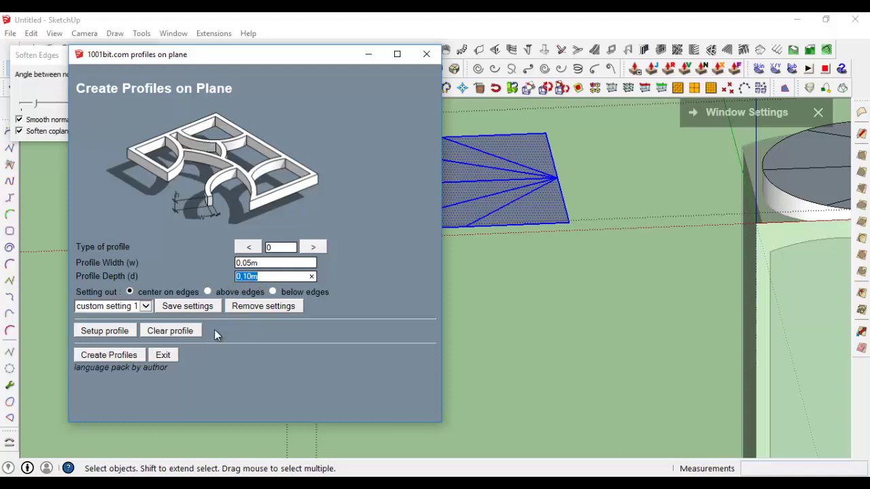
text(0,05)
click(140, 356)
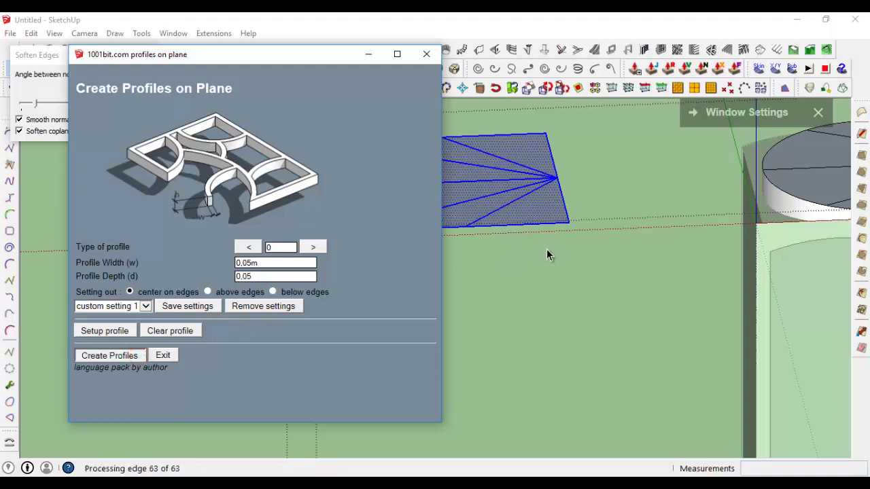
mouse_move(555, 244)
middle_down()
mouse_move(616, 263)
mouse_move(582, 292)
mouse_move(441, 229)
mouse_move(458, 194)
middle_up()
scroll(452, 223, up, 3)
scroll(390, 278, up, 2)
mouse_move(390, 278)
middle_down()
mouse_move(557, 229)
mouse_move(747, 142)
mouse_move(446, 253)
mouse_move(468, 252)
middle_up()
scroll(451, 252, up, 1)
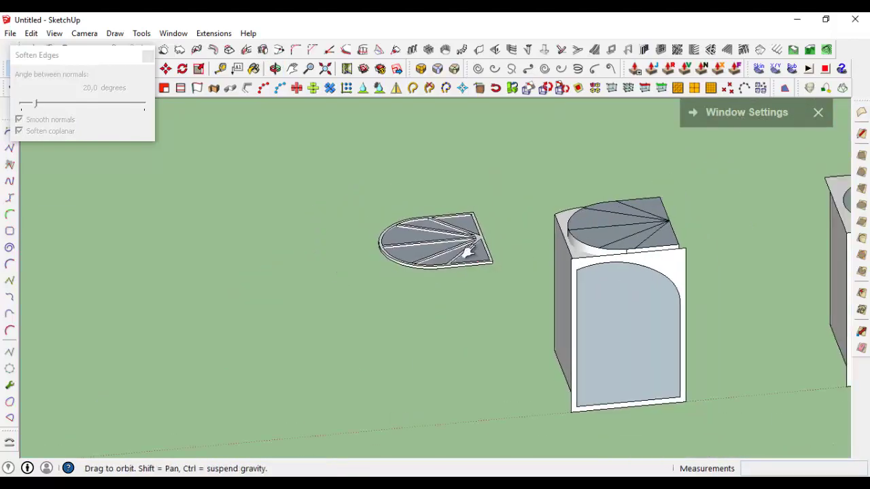
Inside the disc group, copy the fan's top face and paste a copy beside the disc.
scroll(467, 252, up, 2)
scroll(408, 214, up, 2)
click(400, 167)
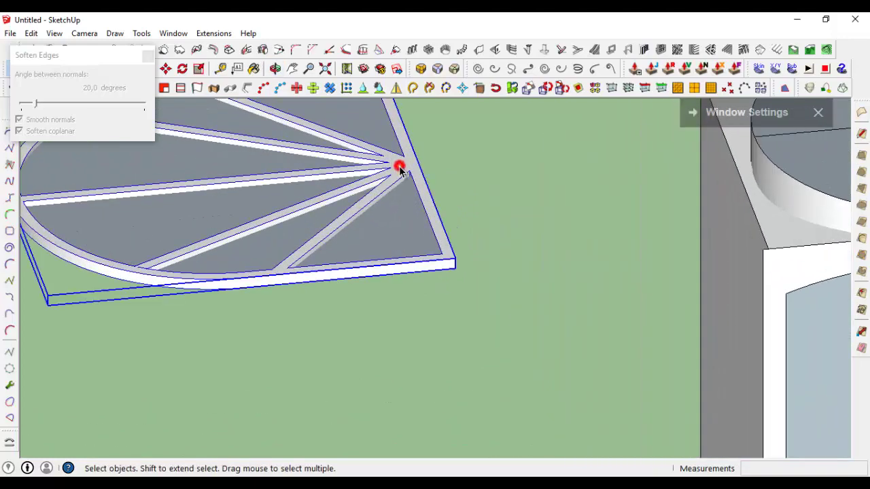
double_click(400, 167)
mouse_move(398, 165)
middle_down()
mouse_move(519, 204)
mouse_move(535, 252)
middle_up()
key(p)
key(space)
click(514, 201)
key(ctrl+c)
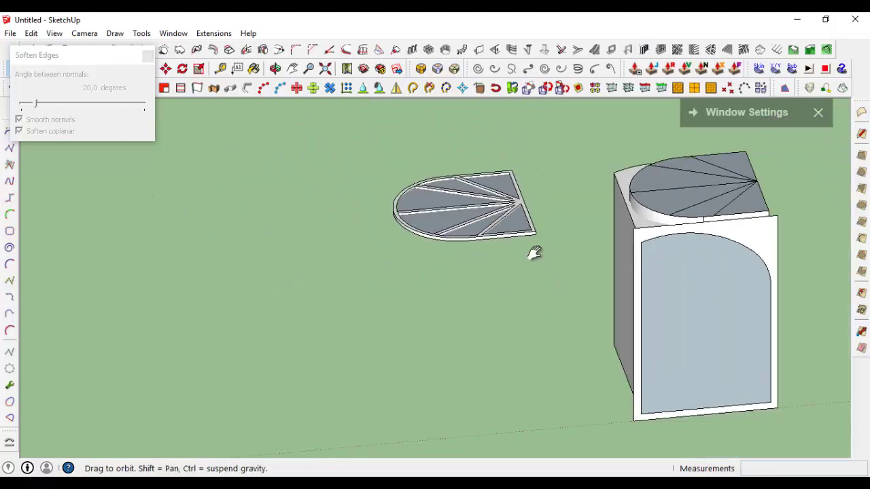
key(ctrl+v)
scroll(563, 252, up, 2)
scroll(563, 253, up, 3)
click(637, 258)
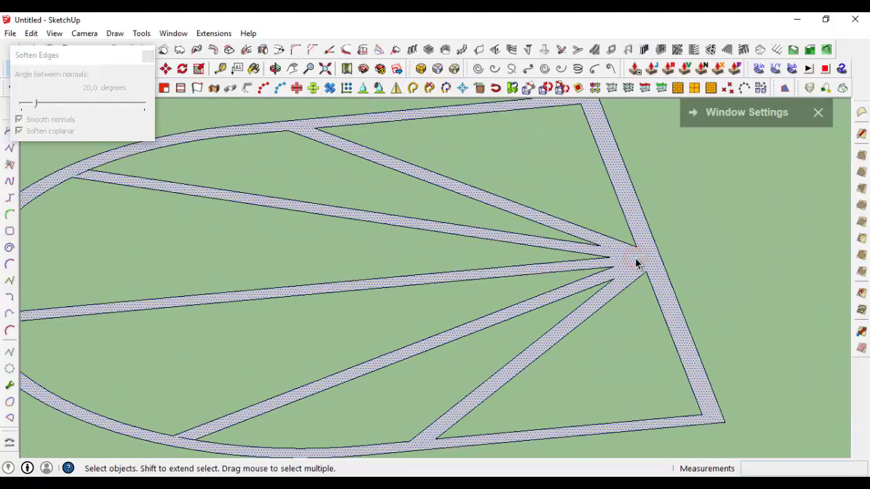
Select the whole pasted fan outline and fill it with faces using the plugin.
scroll(565, 258, down, 2)
scroll(246, 191, up, 3)
scroll(246, 191, up, 2)
scroll(224, 188, up, 2)
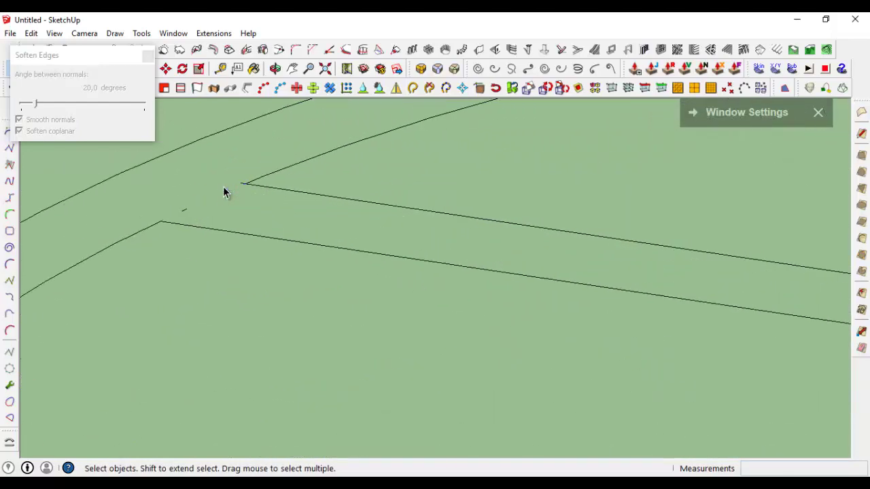
scroll(231, 185, up, 1)
scroll(193, 200, down, 1)
scroll(286, 208, down, 2)
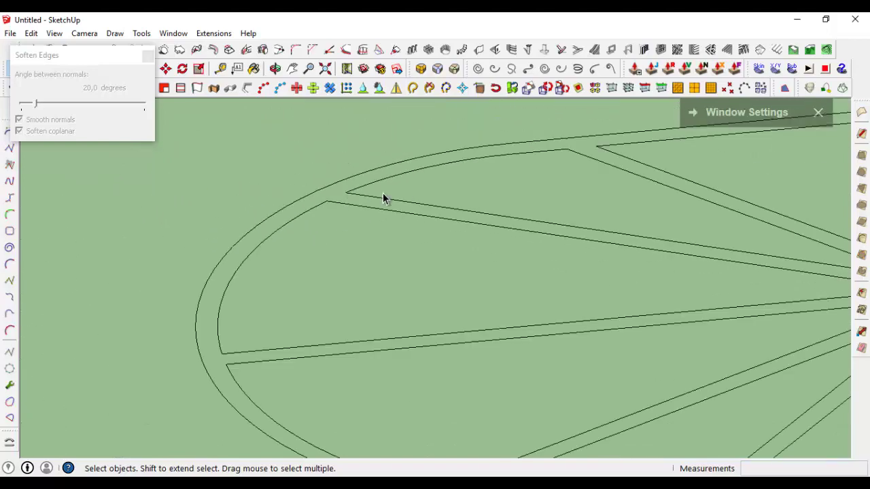
scroll(383, 196, down, 3)
key(ctrl+a)
click(786, 87)
Make a copy of the faced fan 3 m to the left.
click(579, 261)
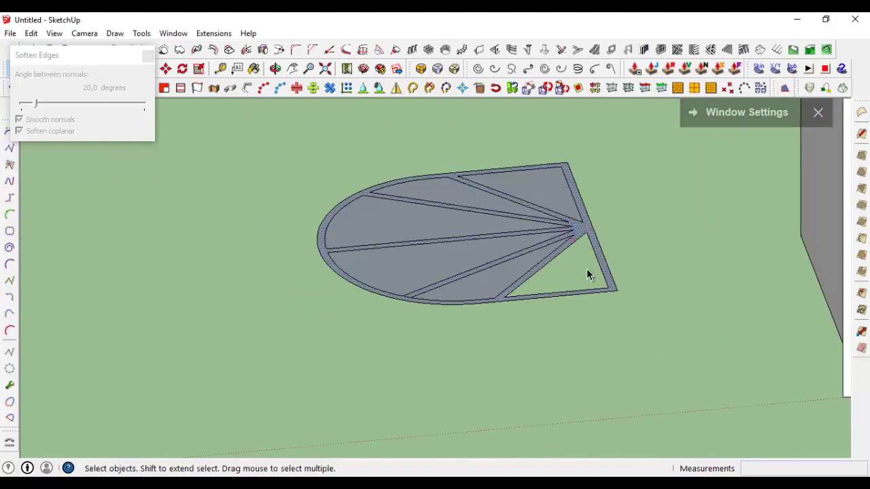
key(m)
scroll(585, 317, down, 3)
click(549, 320)
key(ctrl)
click(337, 342)
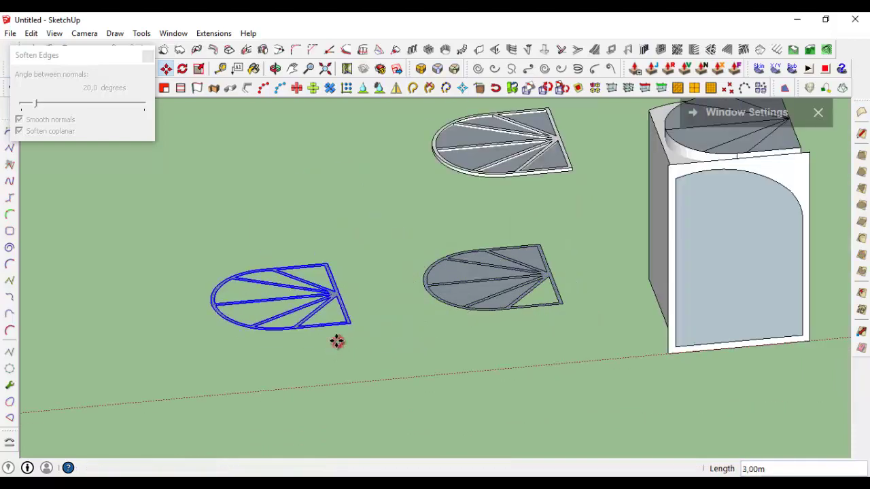
key(space)
Delete the middle faced fan, then delete the fan face inside the remaining group.
scroll(636, 356, up, 2)
click(636, 357)
scroll(686, 338, down, 2)
key(Delete)
middle_drag(686, 338, 513, 175)
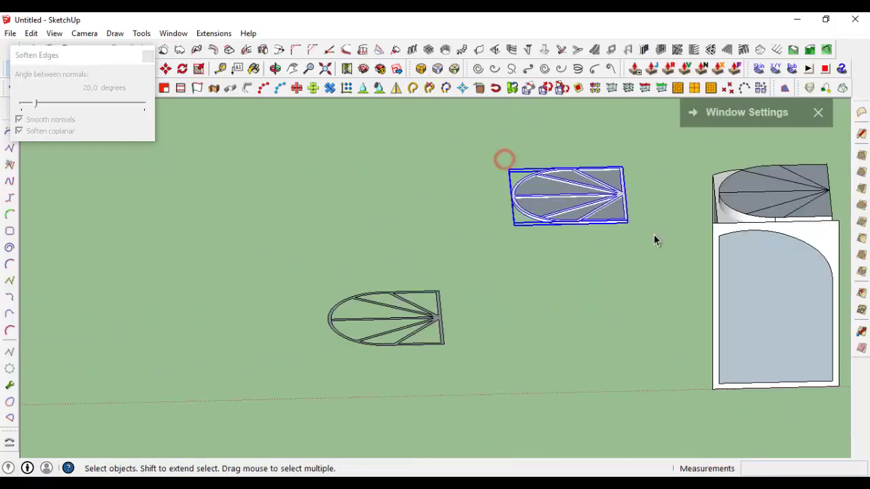
middle_drag(653, 239, 481, 159)
double_click(482, 171)
drag(603, 130, 400, 307)
key(Delete)
Select all the fan outline's connected edges and move it toward the post top.
scroll(400, 307, down, 2)
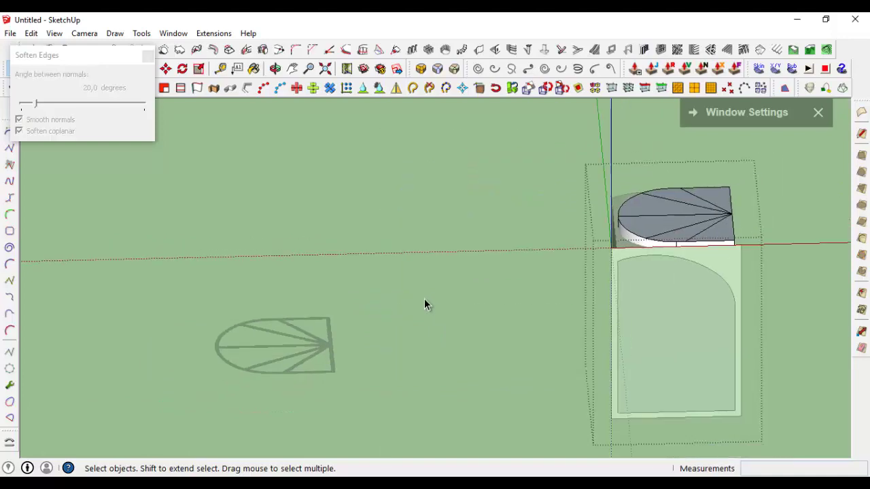
middle_drag(424, 305, 388, 351)
scroll(399, 307, up, 2)
scroll(410, 311, up, 2)
scroll(410, 311, down, 2)
triple_click(407, 309)
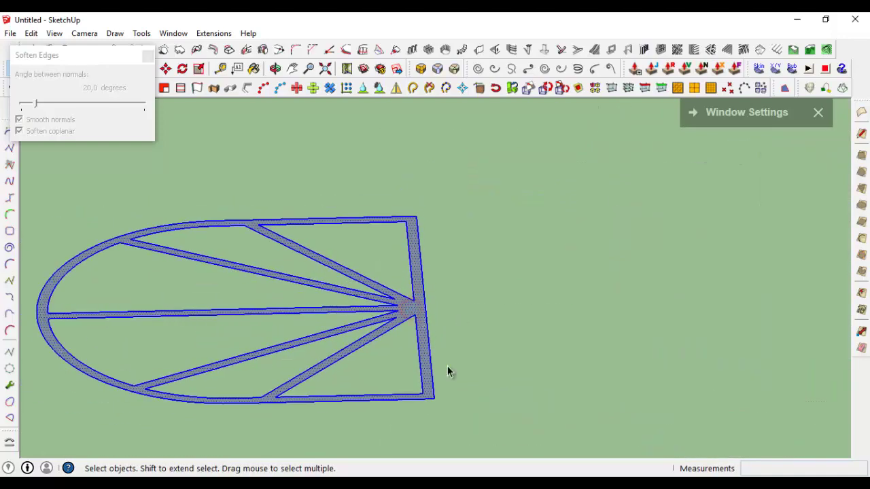
key(m)
click(435, 396)
scroll(524, 297, down, 2)
mouse_move(573, 324)
middle_down()
mouse_move(622, 252)
mouse_move(509, 373)
mouse_move(503, 218)
middle_up()
scroll(598, 258, up, 2)
Drop the fan outline onto the post top's endpoint.
click(583, 260)
middle_drag(556, 212, 565, 234)
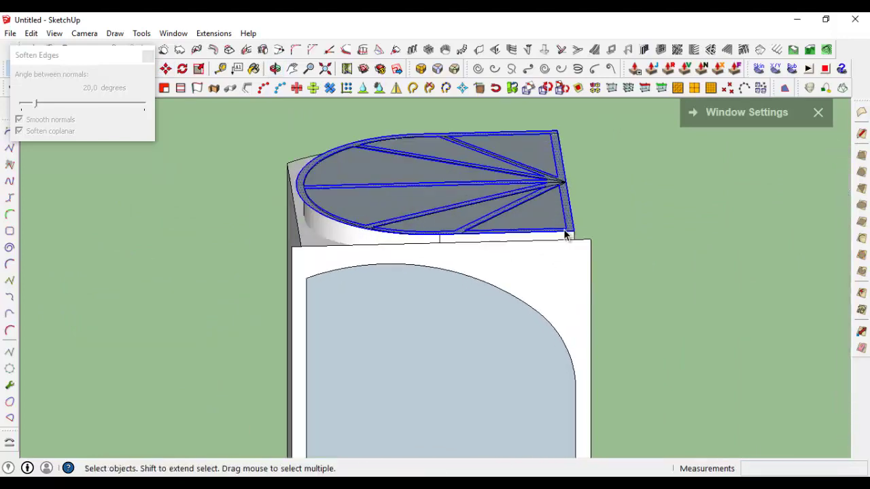
mouse_move(549, 367)
middle_down()
mouse_move(451, 356)
mouse_move(622, 361)
mouse_move(766, 324)
mouse_move(671, 426)
mouse_move(563, 352)
mouse_move(560, 331)
mouse_move(592, 366)
middle_up()
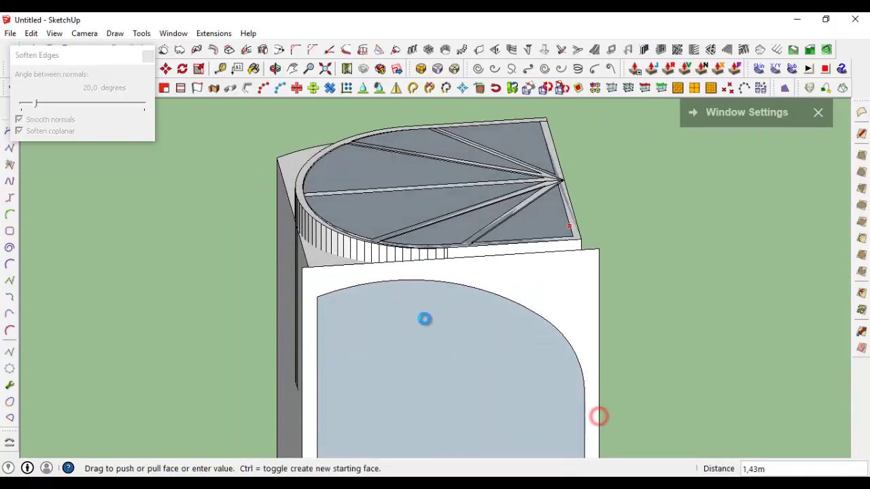
Turn off Soften coplanar for the box faces.
key(space)
scroll(424, 319, down, 3)
mouse_move(415, 316)
middle_down()
mouse_move(466, 341)
mouse_move(521, 237)
mouse_move(591, 207)
middle_up()
key(p)
scroll(518, 231, down, 3)
key(space)
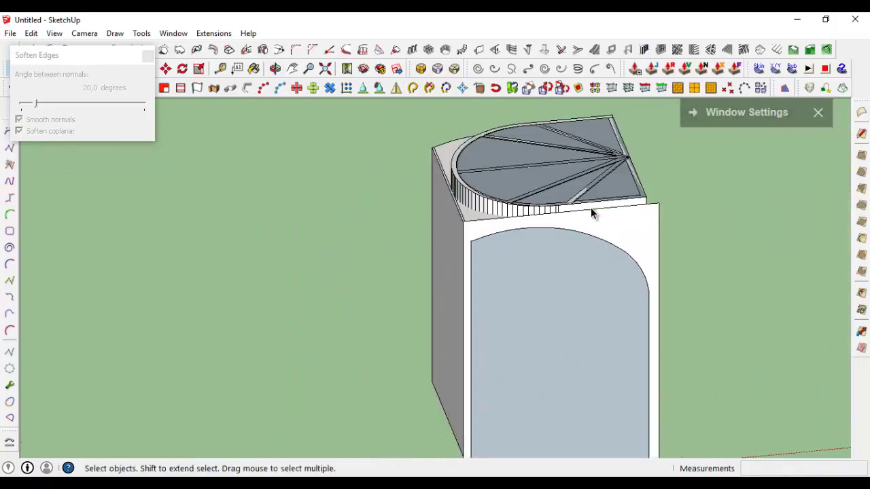
scroll(591, 207, up, 3)
right_click(593, 210)
click(18, 131)
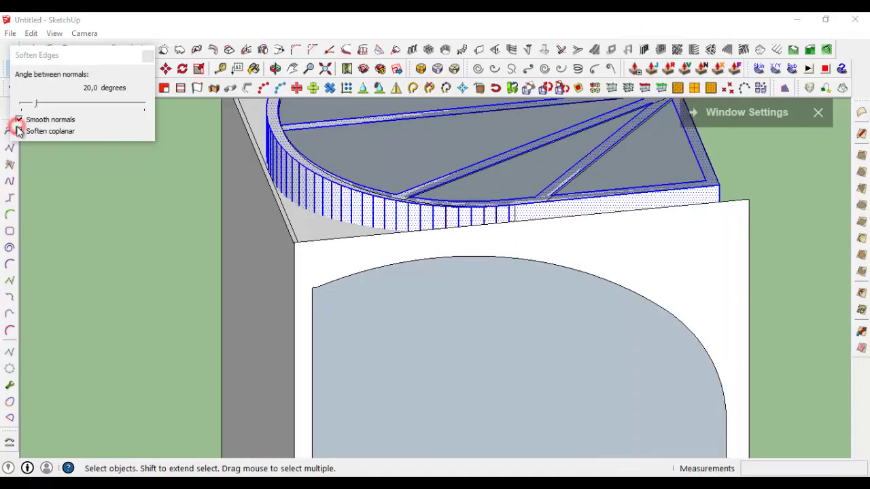
Select the whole box and move it to the left.
triple_click(391, 216)
right_click(391, 216)
click(448, 194)
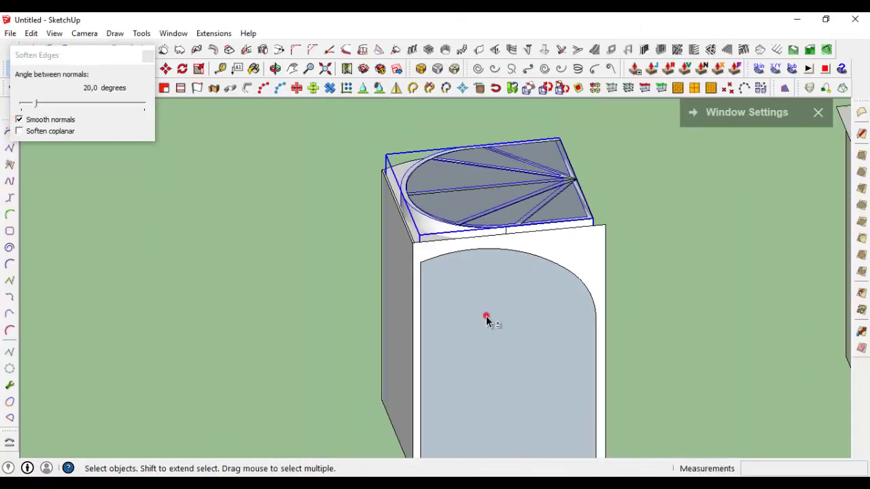
click(347, 372)
Intersect the box faces with the model, then delete the faces, keeping the edges.
right_click(325, 240)
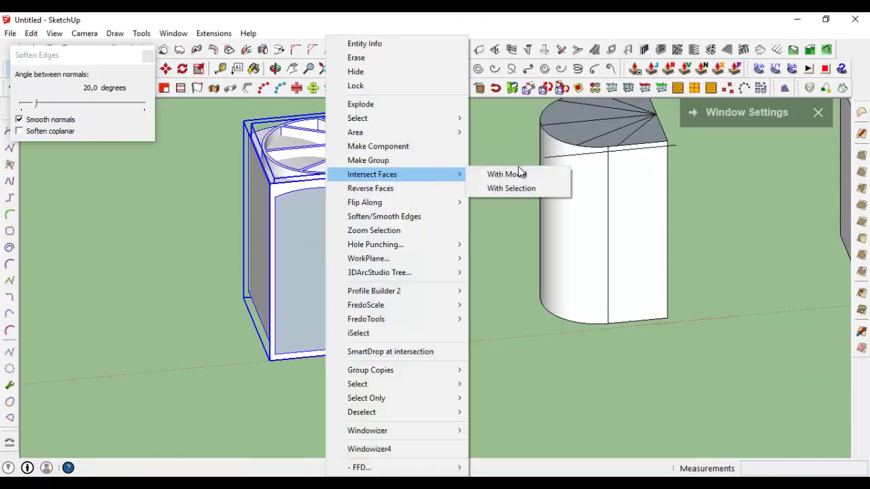
click(518, 172)
scroll(429, 208, up, 3)
click(495, 204)
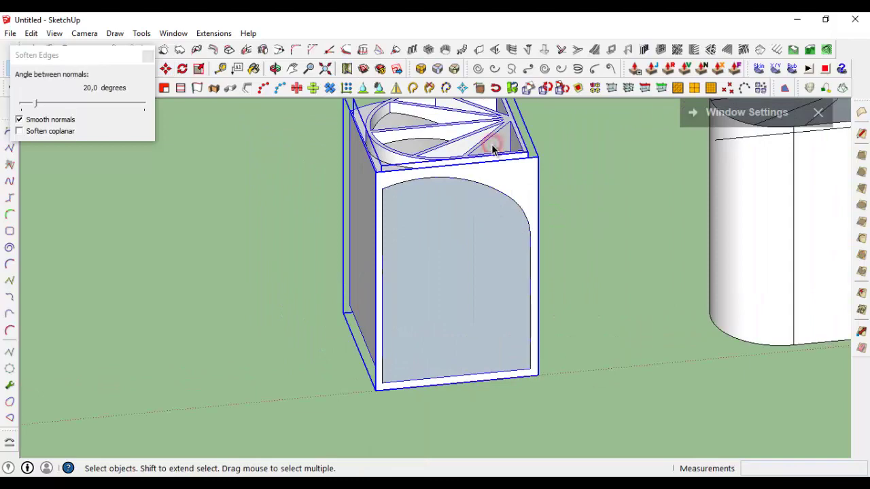
key(Delete)
middle_drag(493, 148, 292, 214)
scroll(493, 277, up, 5)
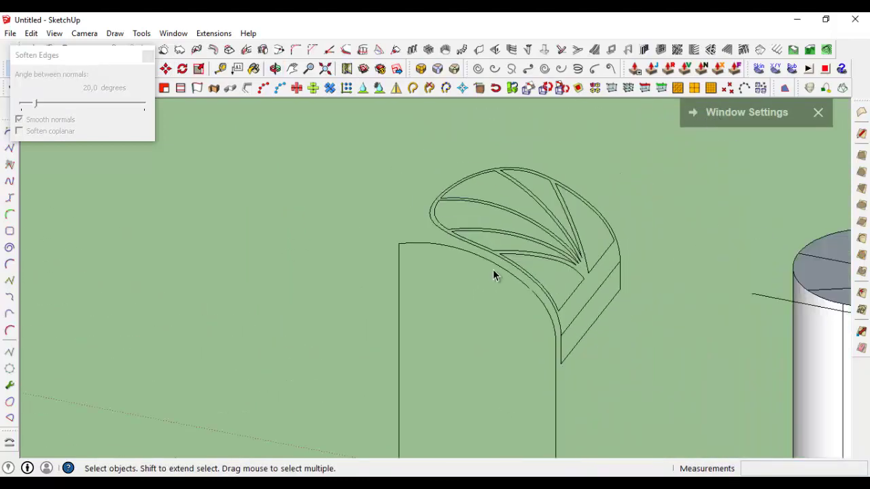
Delete the box's leftover front edges.
click(496, 267)
key(Delete)
mouse_move(520, 295)
middle_down()
mouse_move(284, 232)
mouse_move(560, 250)
mouse_move(437, 266)
mouse_move(450, 253)
middle_up()
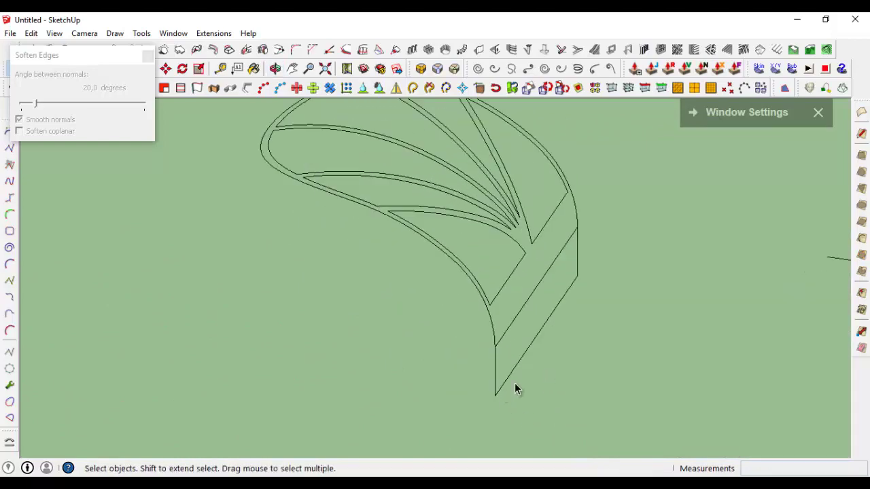
scroll(514, 383, down, 5)
mouse_move(521, 287)
middle_down()
mouse_move(598, 354)
mouse_move(302, 235)
middle_up()
scroll(599, 354, up, 3)
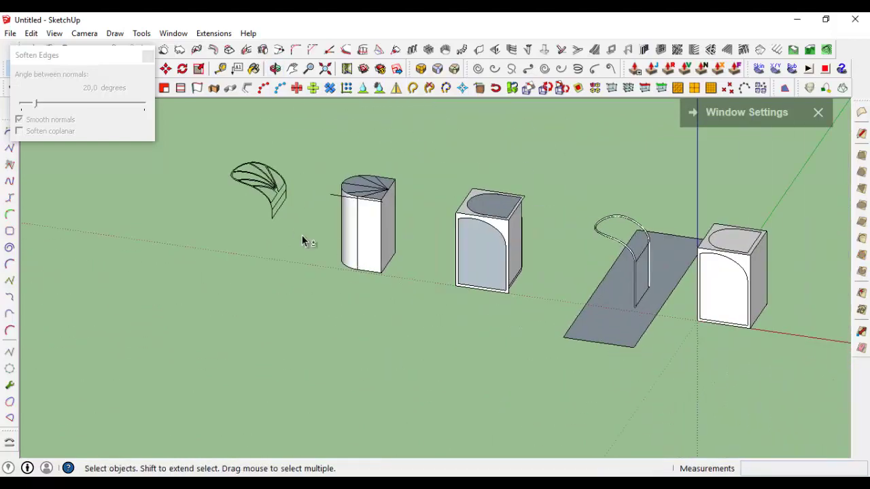
scroll(302, 235, up, 5)
Select the leaf's edges and orbit edge-on to check the curved outline.
click(414, 295)
scroll(412, 327, down, 3)
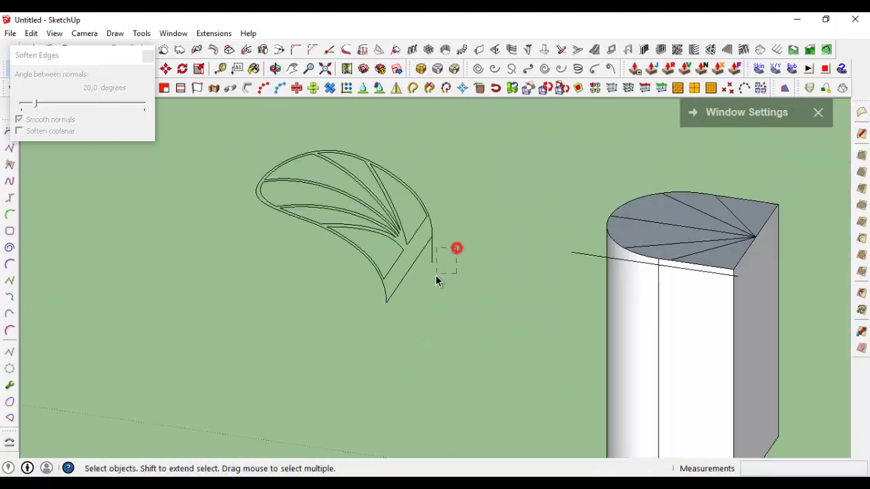
scroll(434, 262, up, 2)
click(428, 233)
mouse_move(428, 233)
middle_down()
mouse_move(530, 190)
mouse_move(537, 177)
mouse_move(464, 247)
mouse_move(554, 381)
middle_up()
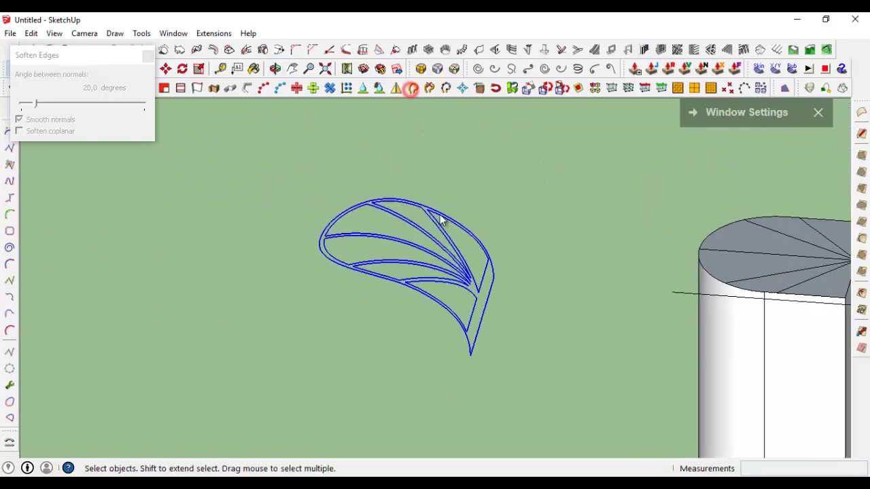
click(456, 314)
scroll(456, 313, up, 1)
scroll(471, 310, up, 2)
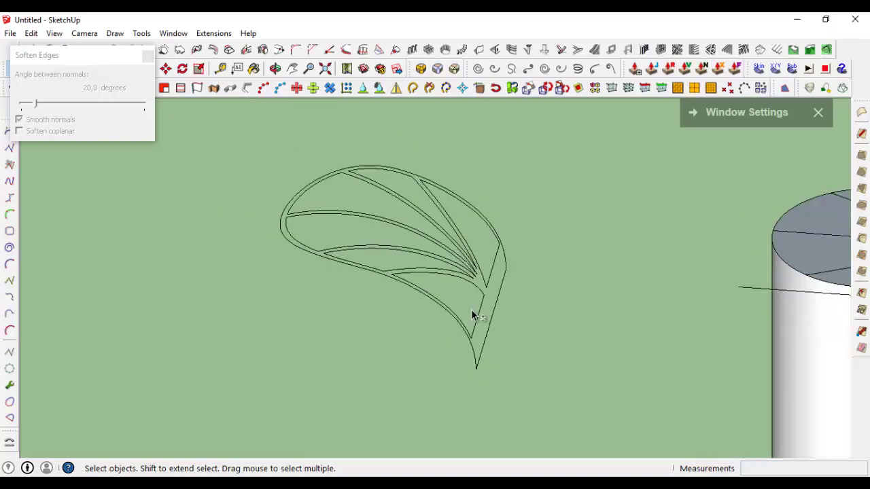
scroll(490, 299, up, 1)
click(501, 292)
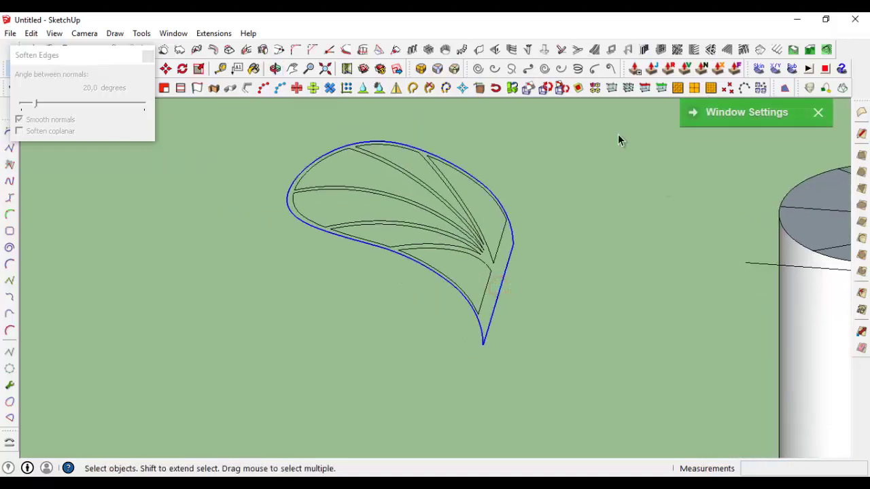
Enable the Sandbox toolbar and orbit to view the leaf outline in 3-D.
right_click(865, 62)
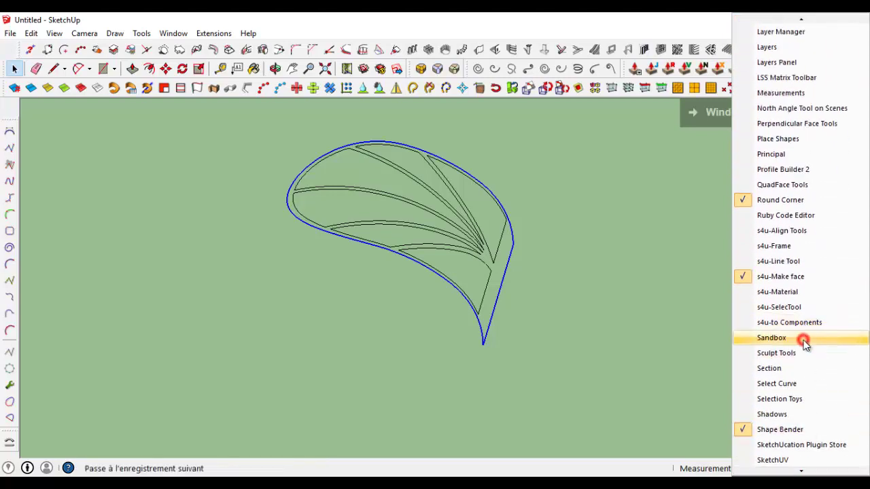
click(804, 340)
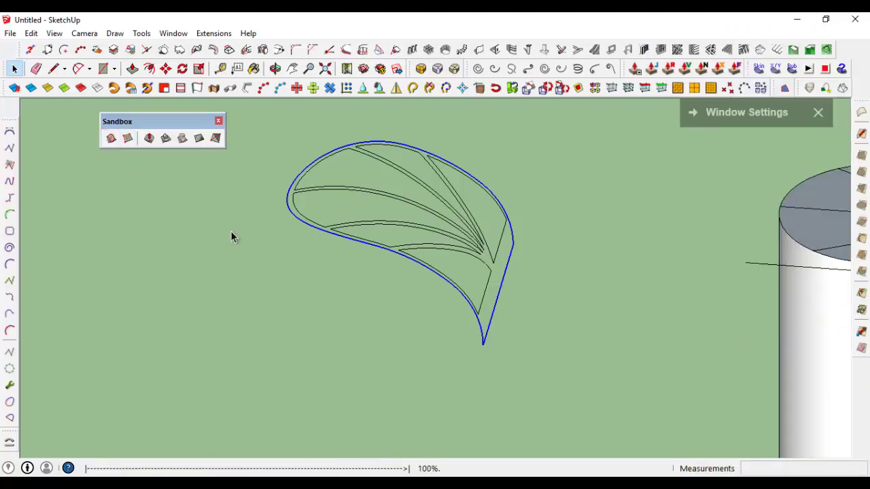
mouse_move(231, 236)
middle_down()
mouse_move(442, 265)
mouse_move(504, 143)
mouse_move(573, 210)
mouse_move(322, 201)
mouse_move(238, 256)
mouse_move(466, 297)
mouse_move(598, 265)
mouse_move(574, 311)
middle_up()
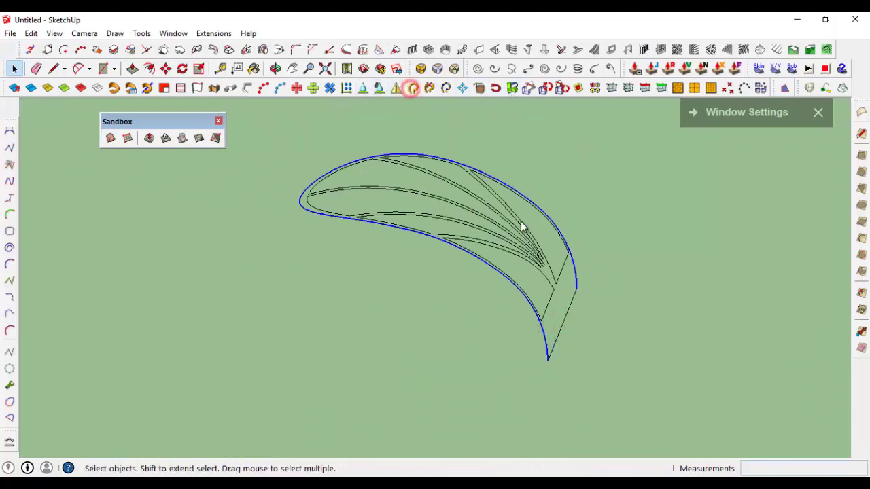
Skin the leaf curves into a shaded surface, inspect it beside the cylinder, and select it.
shift+middle_drag(565, 320, 392, 223)
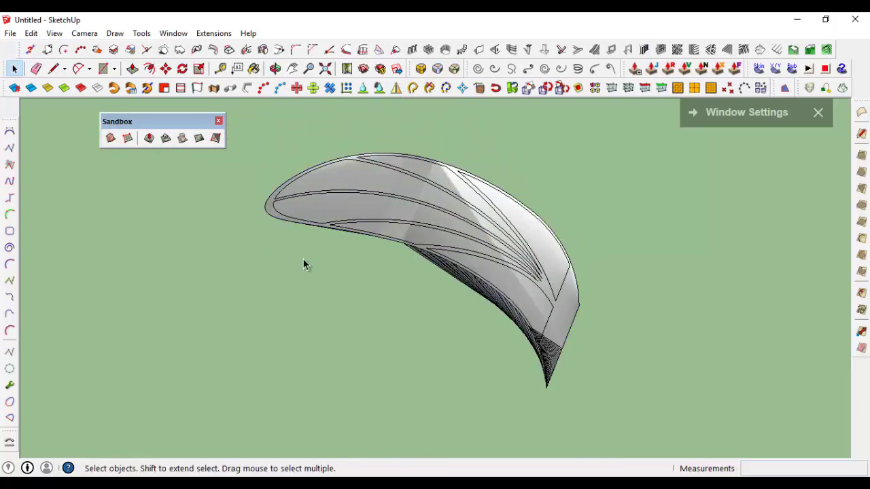
mouse_move(302, 258)
middle_down()
mouse_move(470, 242)
mouse_move(361, 265)
mouse_move(570, 331)
middle_up()
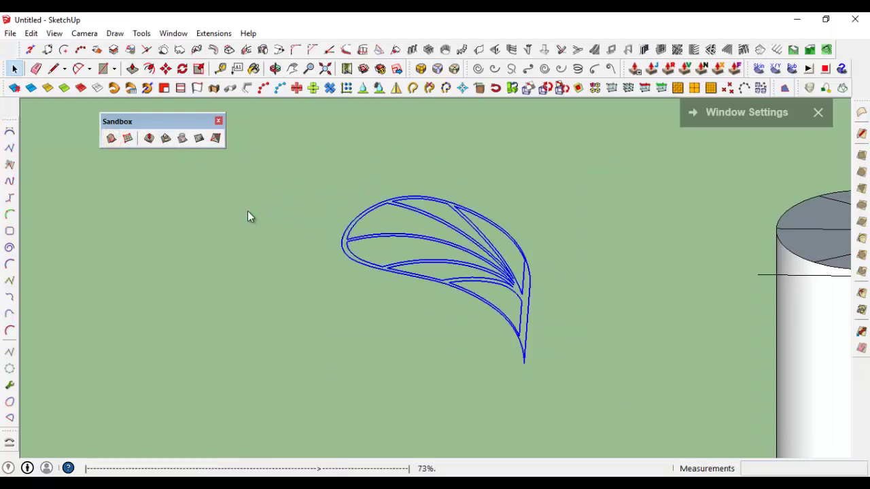
mouse_move(466, 262)
middle_down()
mouse_move(515, 163)
mouse_move(483, 306)
mouse_move(553, 320)
mouse_move(702, 301)
middle_up()
scroll(647, 245, down, 3)
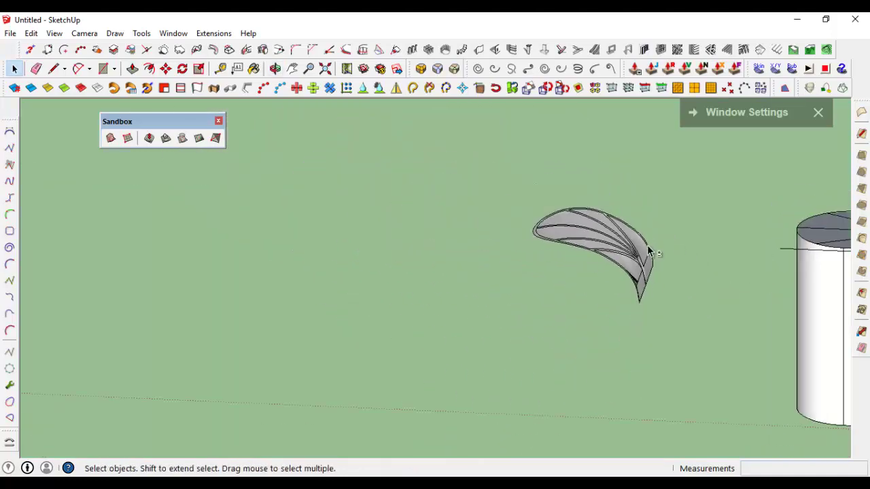
mouse_move(647, 245)
middle_down()
mouse_move(438, 278)
mouse_move(489, 265)
mouse_move(476, 296)
middle_up()
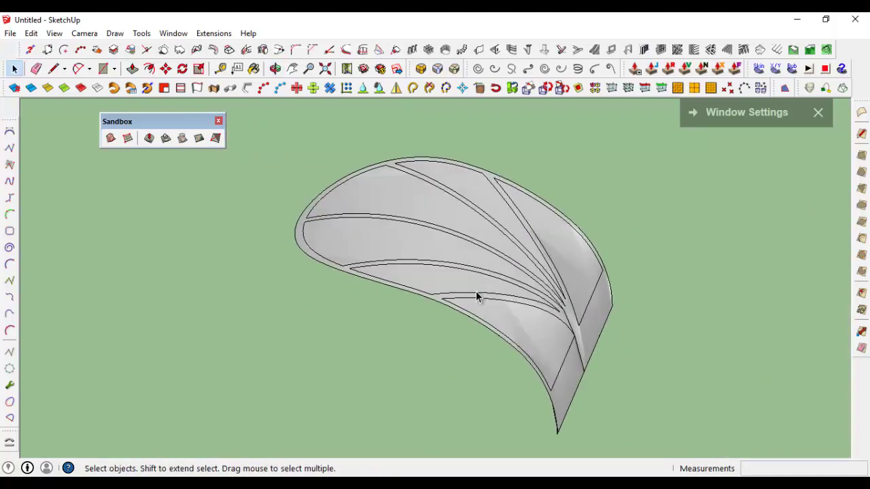
click(530, 342)
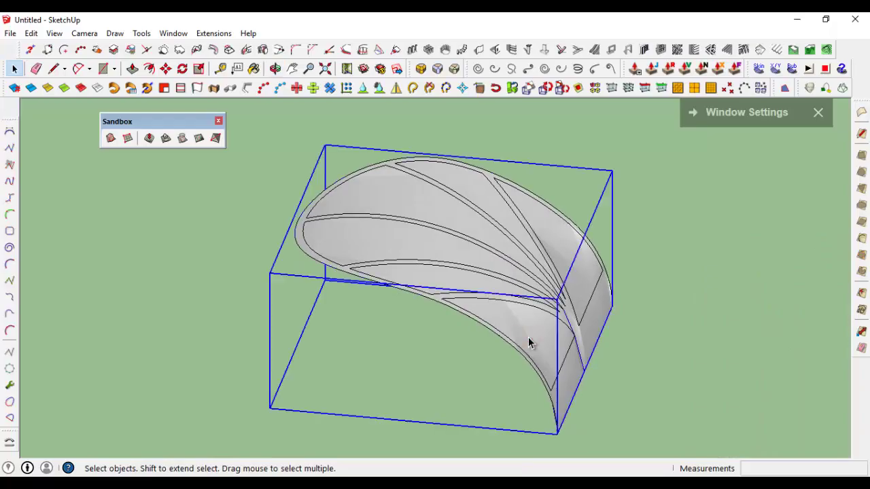
Turn on View > Hidden Geometry and zoom in on the leaf's triangulated mesh.
click(54, 34)
click(96, 83)
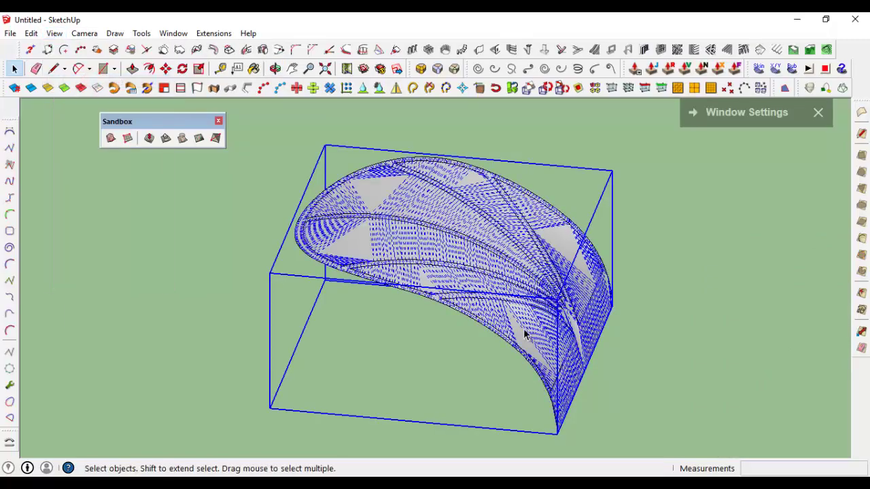
scroll(523, 328, up, 3)
middle_drag(506, 343, 360, 365)
scroll(431, 354, up, 5)
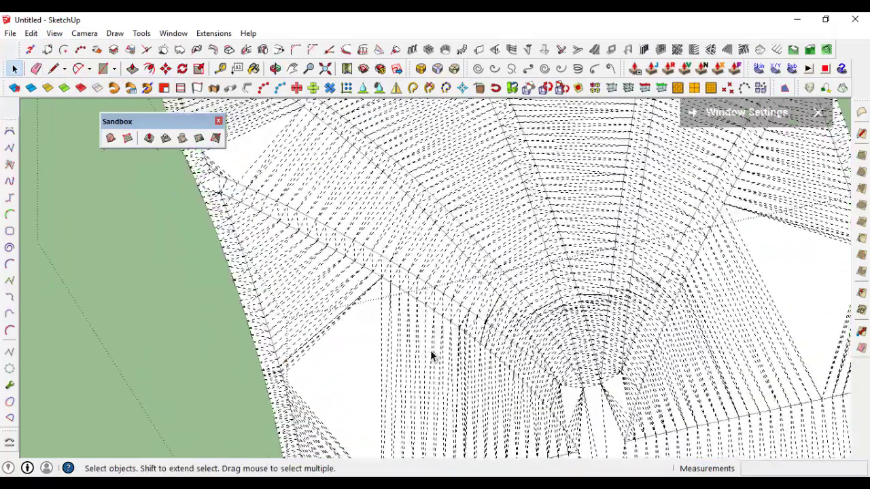
middle_drag(431, 354, 439, 310)
scroll(452, 343, up, 5)
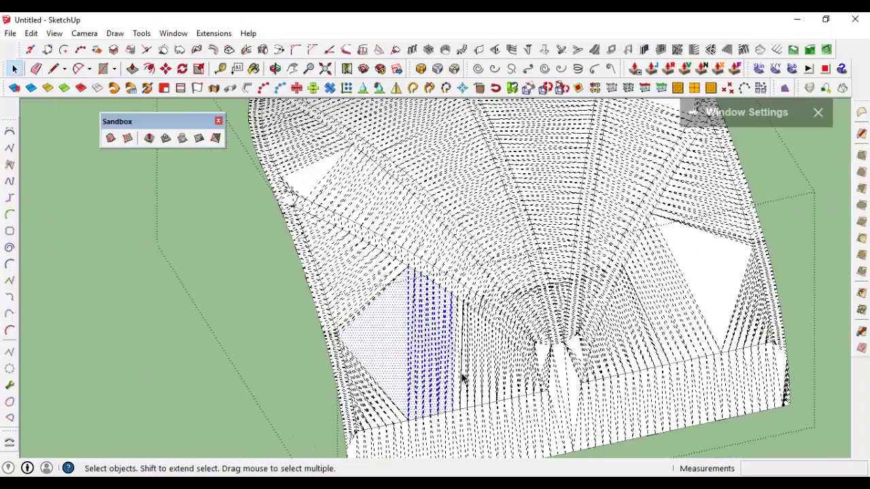
scroll(499, 367, up, 3)
scroll(435, 412, up, 3)
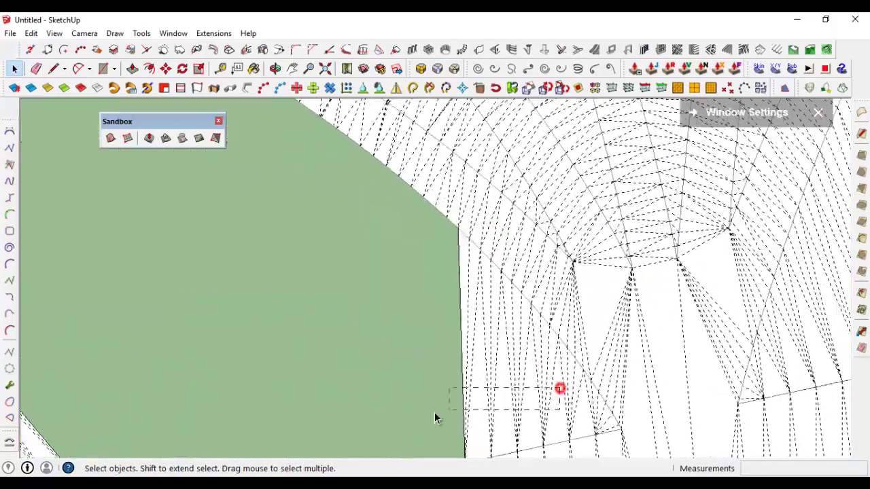
scroll(605, 415, up, 2)
Crossing-select the strip of mesh faces bridging a gap between the ribbed strips.
mouse_move(583, 447)
middle_down()
mouse_move(649, 411)
mouse_move(699, 340)
mouse_move(388, 179)
mouse_move(361, 194)
mouse_move(643, 305)
middle_up()
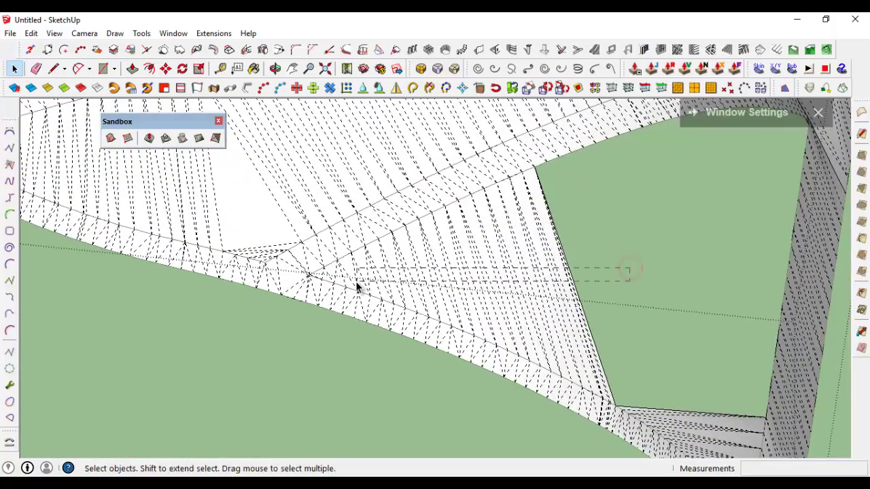
scroll(355, 282, up, 2)
scroll(290, 297, up, 1)
scroll(285, 290, up, 2)
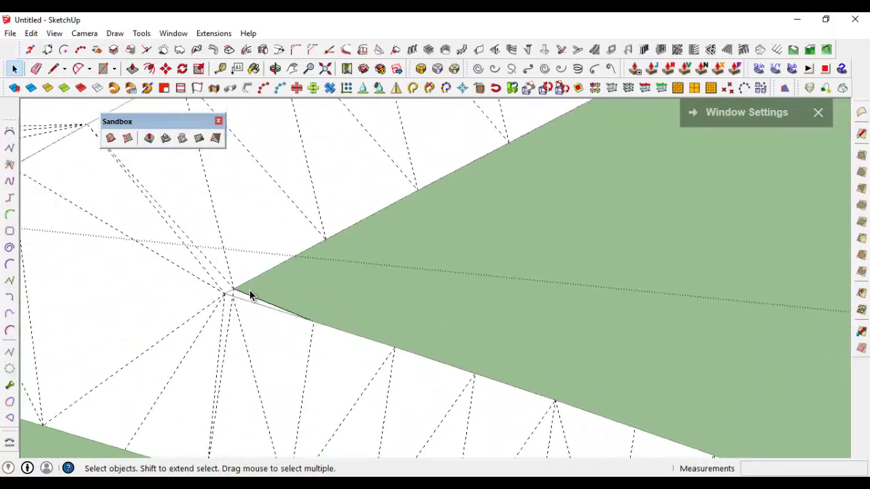
scroll(208, 243, down, 2)
scroll(181, 247, down, 2)
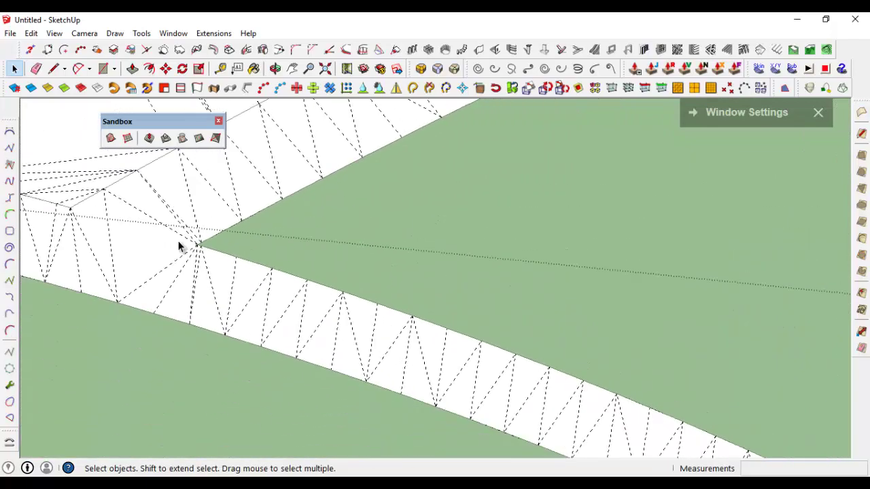
scroll(183, 248, down, 2)
middle_drag(490, 265, 489, 360)
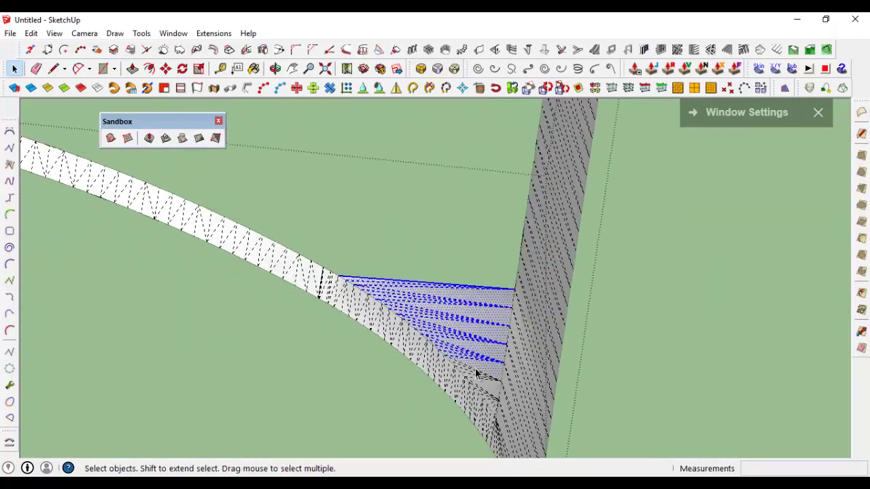
scroll(476, 373, up, 1)
scroll(482, 377, up, 1)
scroll(489, 381, up, 1)
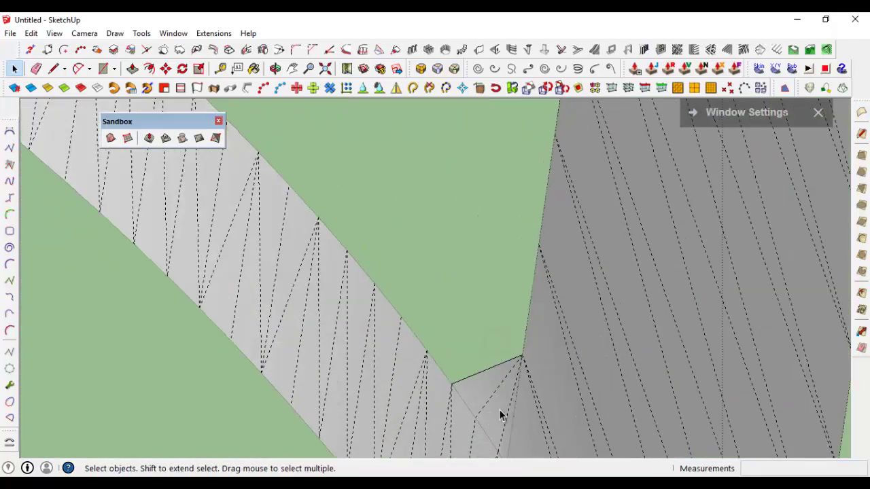
scroll(500, 415, up, 2)
scroll(598, 307, down, 2)
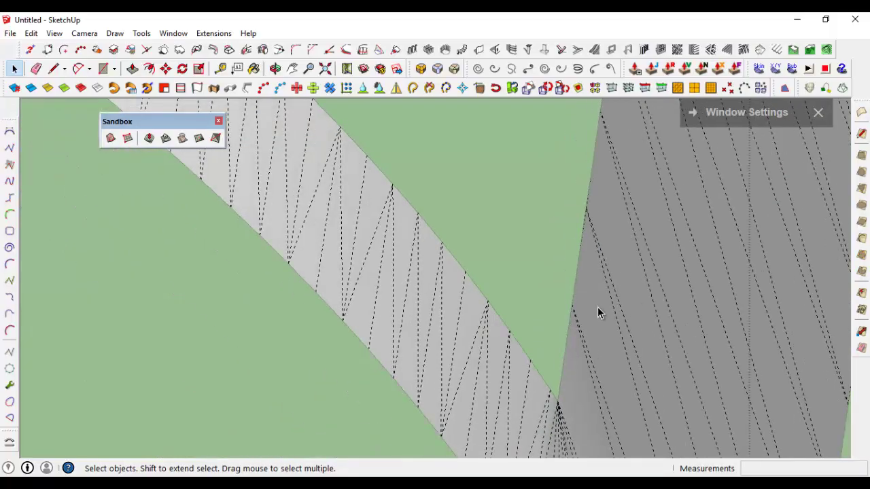
scroll(598, 307, down, 3)
scroll(600, 305, down, 2)
scroll(537, 331, down, 2)
scroll(536, 326, up, 2)
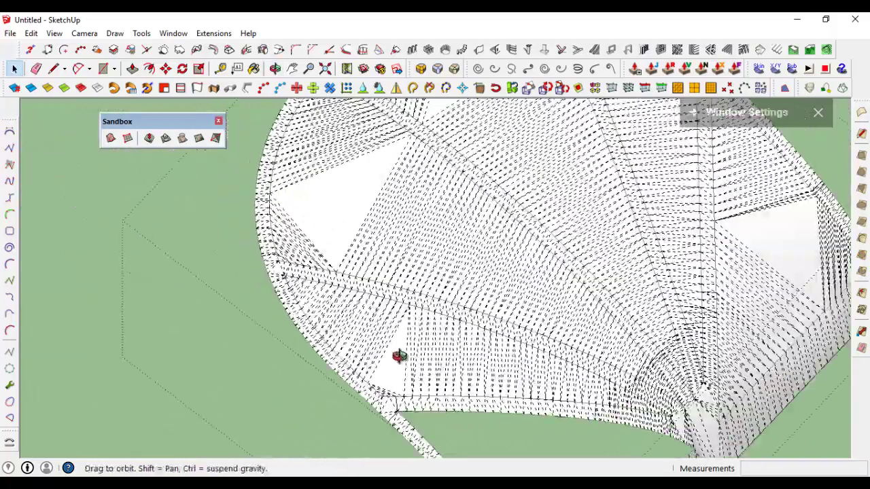
middle_drag(399, 355, 580, 310)
scroll(419, 286, up, 3)
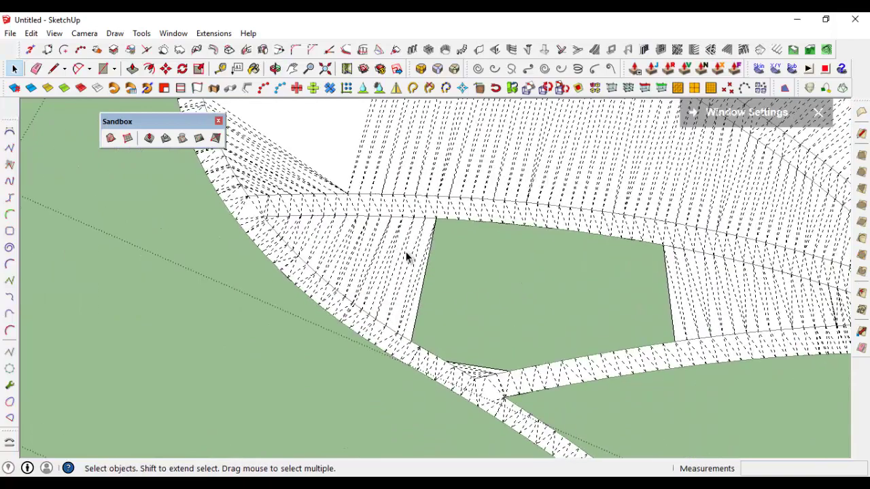
scroll(408, 253, up, 2)
middle_drag(291, 240, 345, 263)
drag(412, 307, 169, 338)
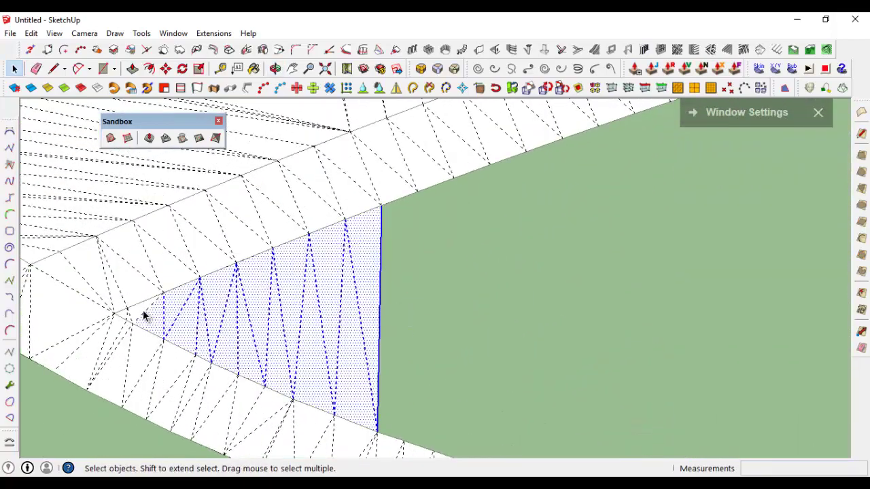
Delete the selected gap faces, then another strip of stray faces between the curved bands.
key(Delete)
scroll(143, 314, up, 3)
scroll(135, 226, down, 3)
mouse_move(135, 225)
middle_down()
mouse_move(391, 311)
mouse_move(491, 248)
middle_up()
scroll(405, 252, up, 2)
scroll(399, 289, down, 3)
scroll(475, 241, up, 3)
drag(579, 170, 372, 219)
key(Delete)
Select the faces spanning the next gaps and along the mesh edge.
scroll(516, 263, down, 3)
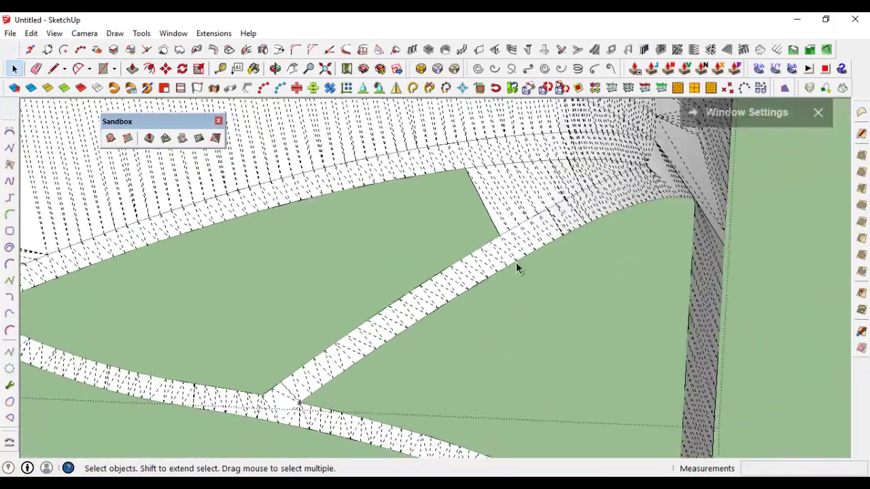
middle_drag(516, 262, 536, 270)
scroll(592, 277, up, 2)
drag(607, 224, 287, 272)
middle_drag(287, 270, 694, 258)
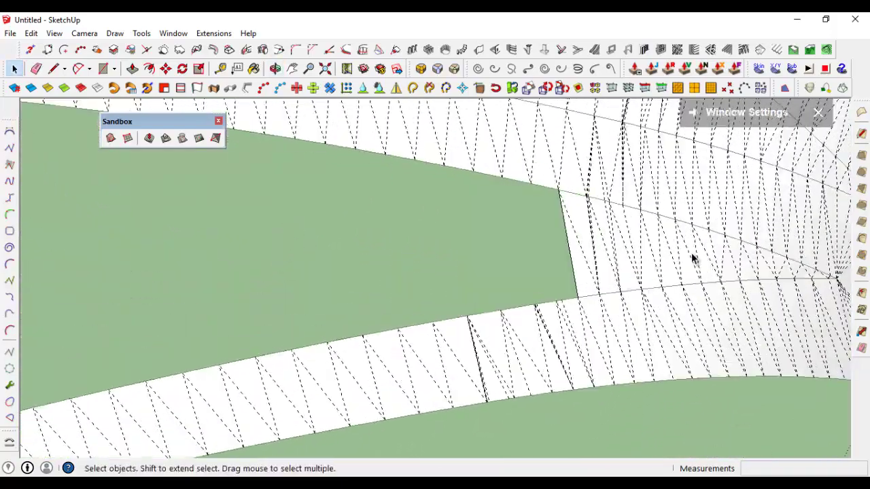
scroll(483, 257, up, 2)
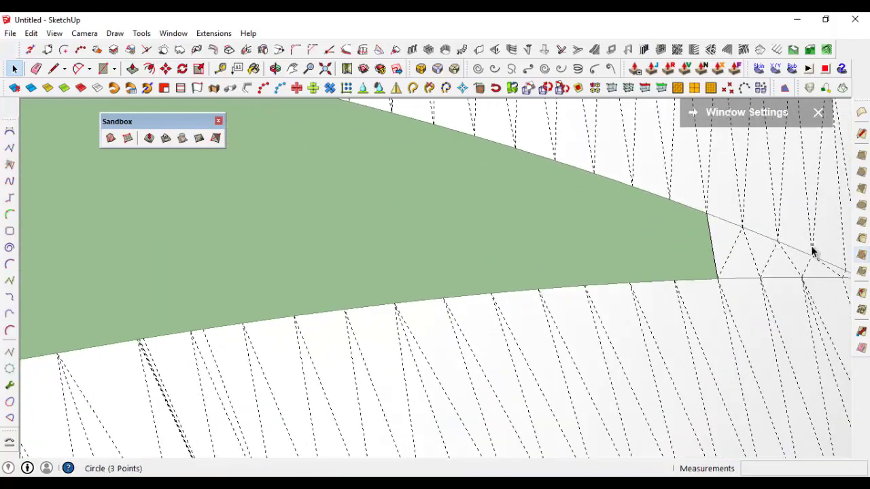
drag(779, 252, 573, 262)
mouse_move(572, 262)
middle_down()
mouse_move(330, 244)
mouse_move(679, 233)
mouse_move(501, 206)
mouse_move(597, 289)
mouse_move(646, 215)
mouse_move(670, 381)
mouse_move(584, 178)
middle_up()
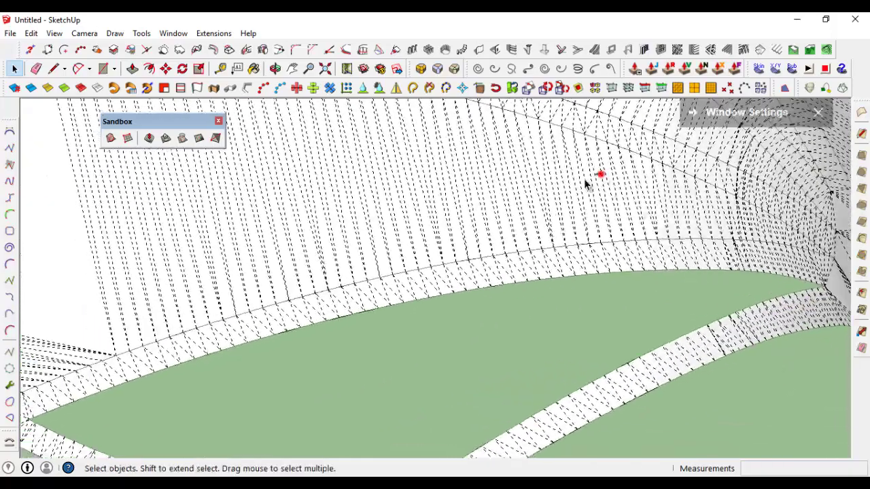
Select a band of mesh faces and the right part of the mesh around the two white bands.
drag(584, 178, 201, 213)
mouse_move(201, 213)
middle_down()
mouse_move(563, 188)
mouse_move(687, 161)
middle_up()
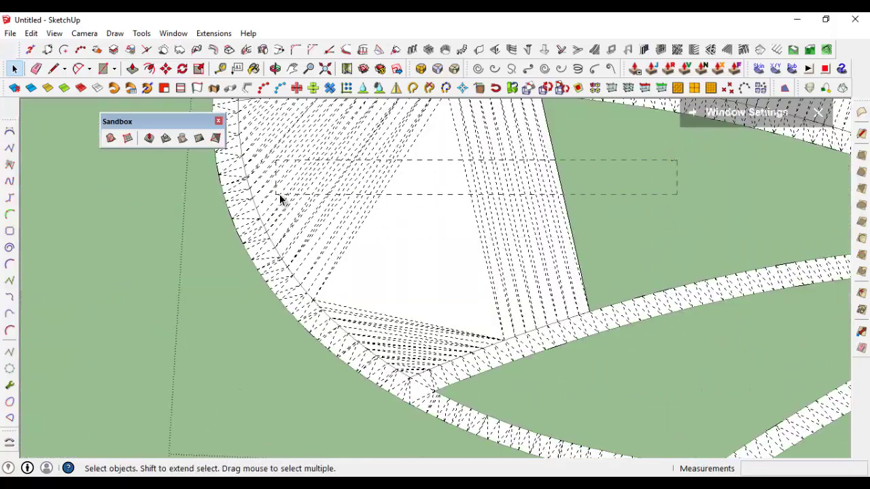
middle_drag(279, 193, 437, 288)
drag(383, 145, 297, 361)
mouse_move(297, 361)
middle_down()
mouse_move(369, 381)
mouse_move(610, 400)
mouse_move(615, 286)
mouse_move(554, 294)
mouse_move(825, 207)
middle_up()
scroll(542, 388, down, 3)
drag(825, 207, 496, 243)
scroll(497, 234, down, 2)
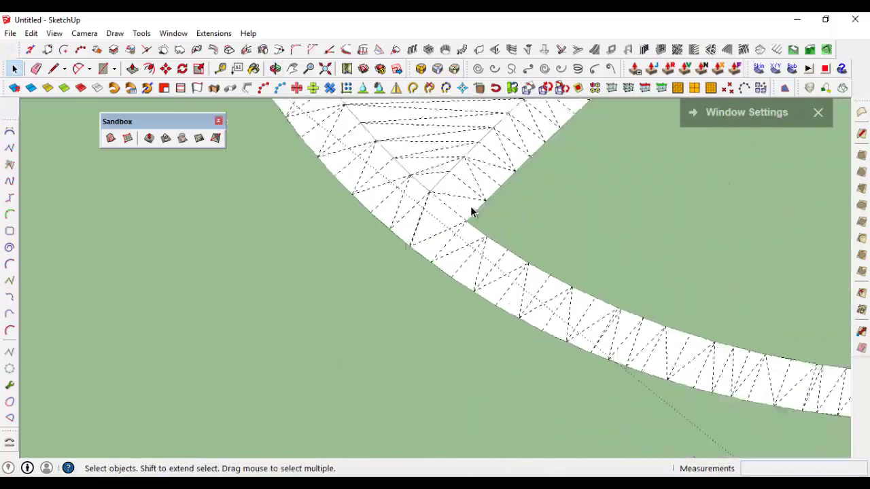
mouse_move(471, 210)
middle_down()
mouse_move(592, 165)
mouse_move(544, 258)
mouse_move(500, 301)
mouse_move(515, 330)
middle_up()
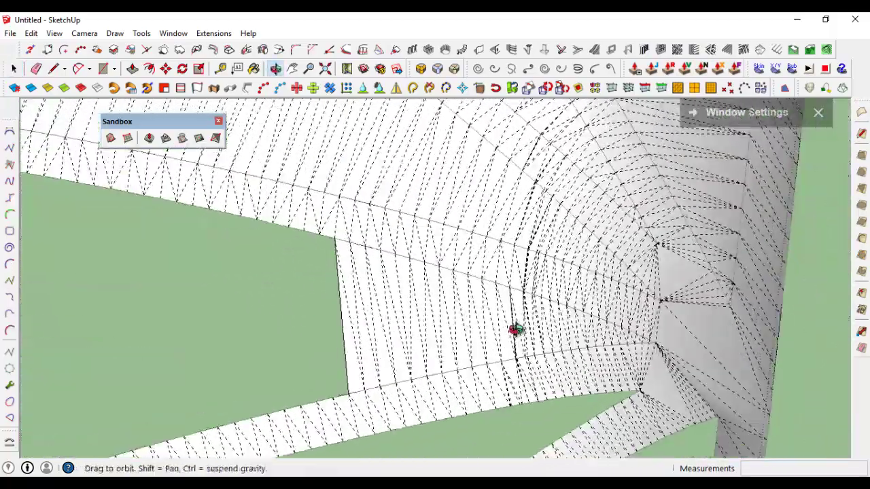
Select stray faces near the green edge and delete the dense wedge of stray faces.
drag(515, 330, 288, 333)
scroll(575, 350, up, 2)
drag(571, 294, 501, 322)
drag(666, 305, 505, 326)
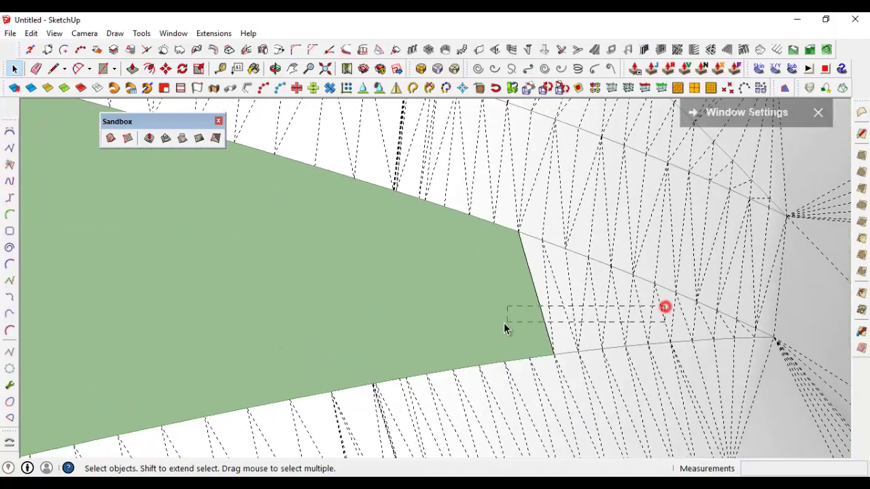
mouse_move(505, 326)
middle_down()
mouse_move(728, 331)
mouse_move(424, 272)
mouse_move(694, 321)
middle_up()
click(694, 320)
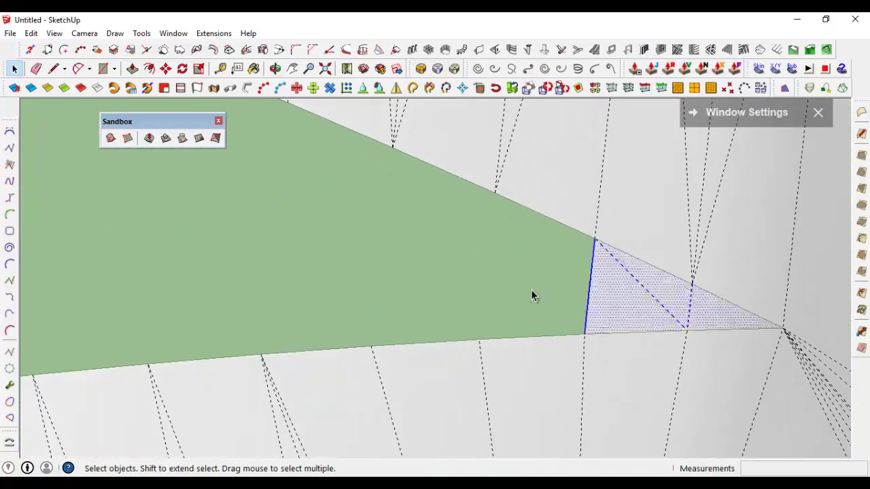
mouse_move(531, 289)
middle_down()
mouse_move(587, 257)
mouse_move(571, 196)
mouse_move(539, 316)
mouse_move(455, 208)
mouse_move(537, 251)
middle_up()
middle_drag(161, 276, 738, 313)
scroll(737, 312, up, 3)
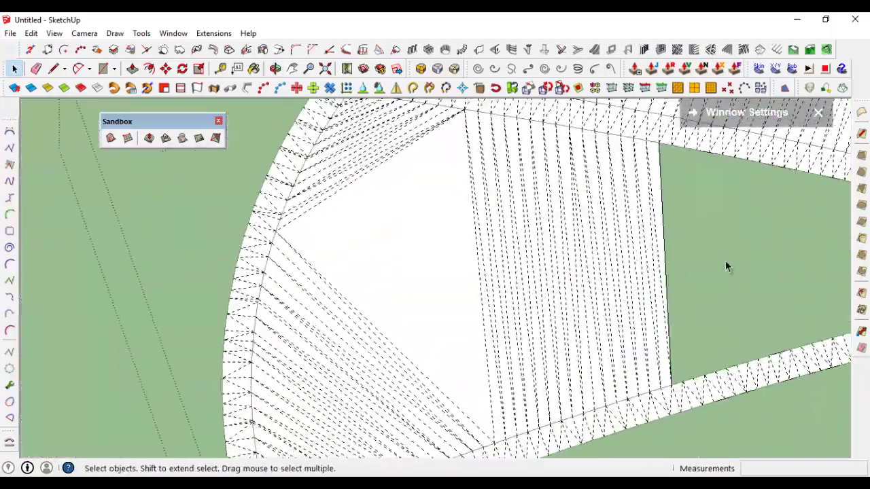
scroll(373, 298, up, 2)
scroll(421, 281, up, 3)
scroll(341, 434, up, 2)
mouse_move(461, 141)
mouse_down()
mouse_move(388, 310)
mouse_move(337, 323)
mouse_up()
key(Delete)
Pick out the small stray triangular faces and the faces in the mesh corner.
scroll(448, 322, down, 3)
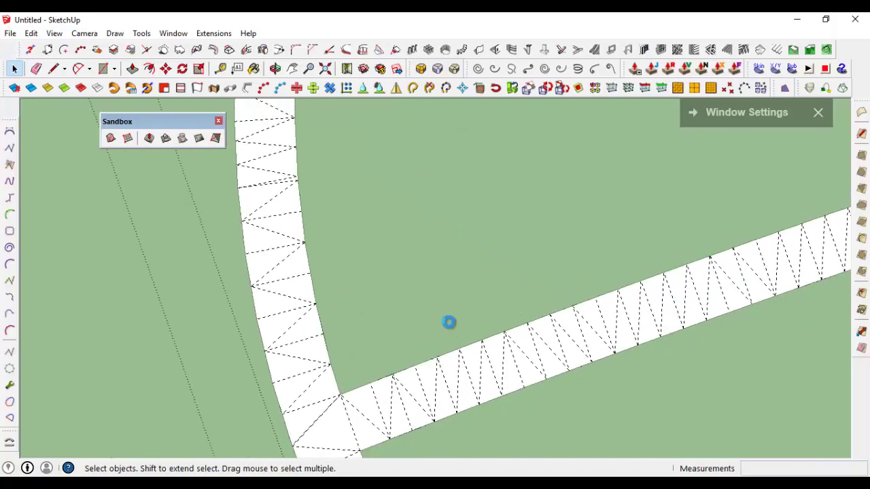
mouse_move(449, 322)
middle_down()
mouse_move(452, 440)
mouse_move(525, 216)
middle_up()
scroll(488, 425, down, 2)
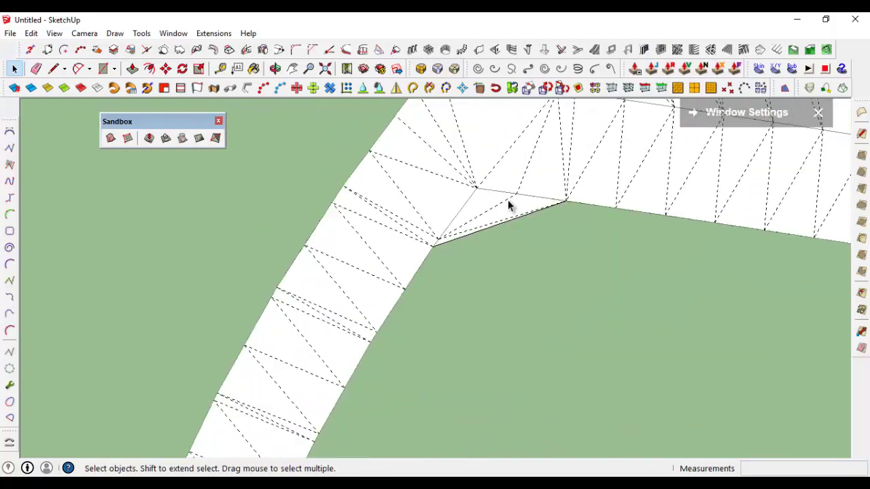
click(473, 257)
scroll(564, 183, down, 2)
scroll(306, 235, up, 2)
scroll(305, 234, up, 2)
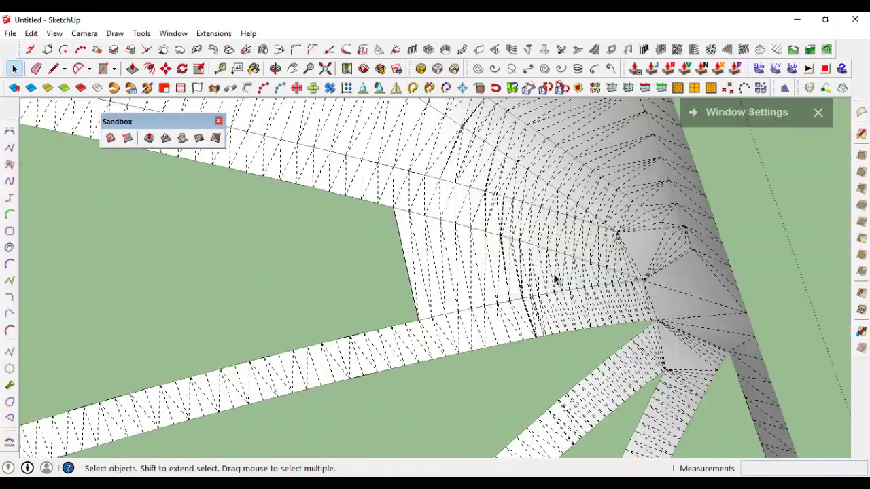
drag(325, 268, 528, 254)
scroll(282, 290, up, 2)
scroll(282, 291, up, 2)
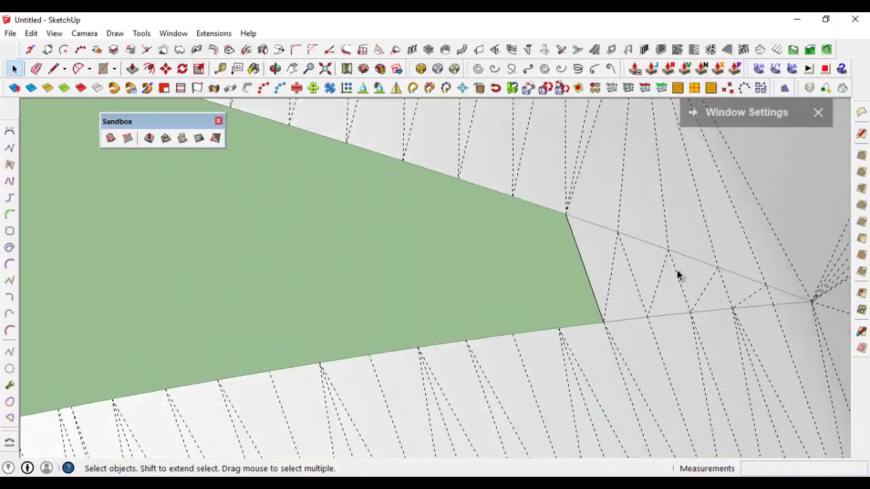
click(699, 281)
scroll(520, 301, up, 2)
scroll(602, 181, down, 2)
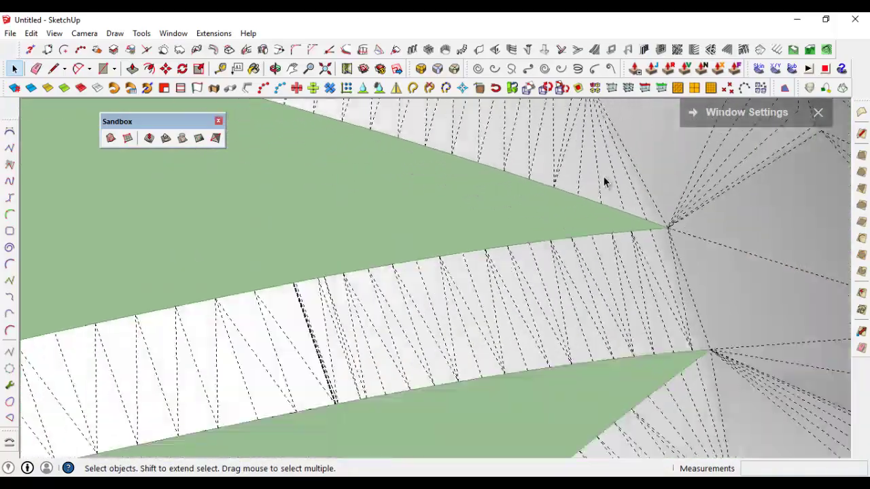
mouse_move(603, 181)
middle_down()
mouse_move(431, 274)
mouse_move(534, 250)
middle_up()
scroll(437, 269, down, 2)
Select the dense faces near the apex, along the mesh edge and the corner triangle.
click(267, 287)
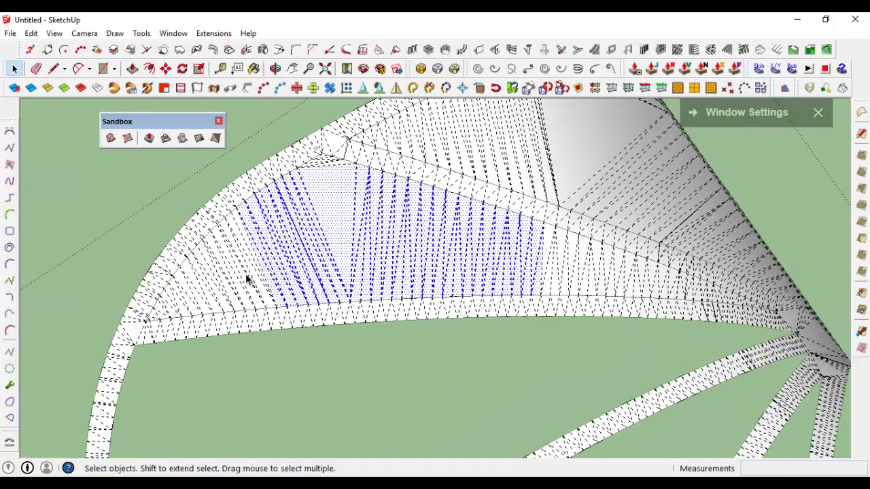
scroll(245, 273, up, 4)
scroll(97, 350, up, 1)
drag(279, 275, 140, 338)
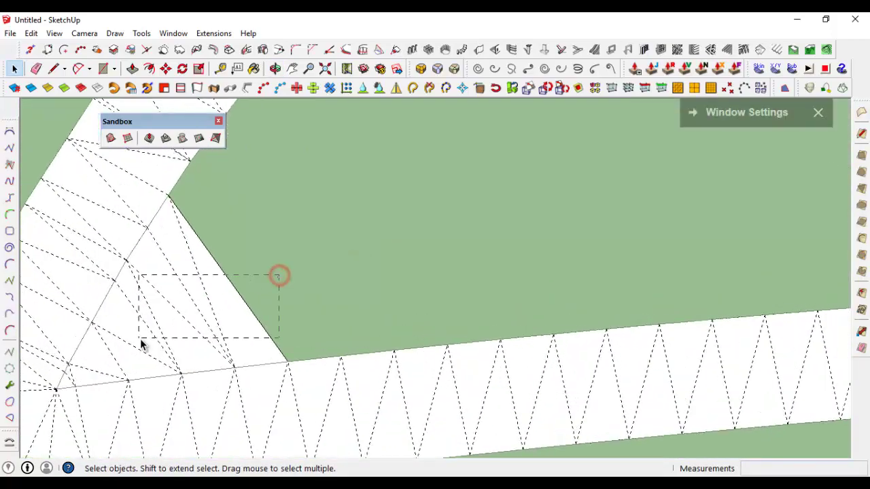
scroll(78, 378, up, 2)
click(87, 357)
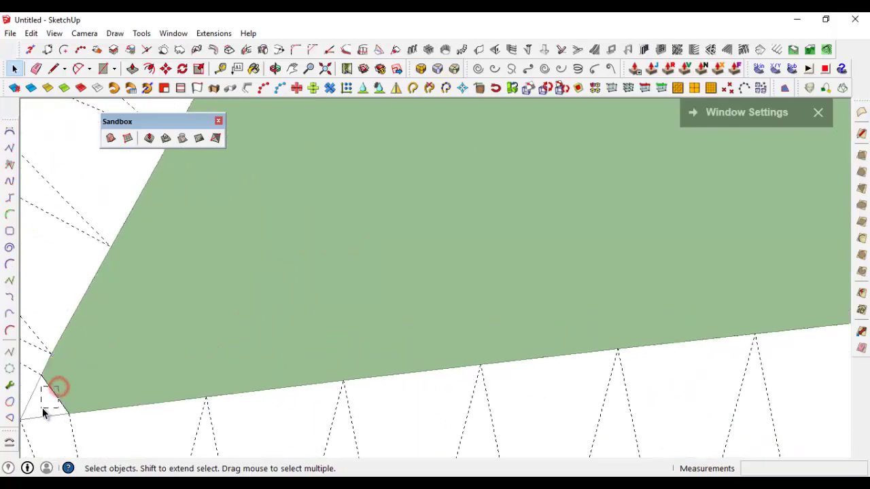
scroll(66, 416, down, 3)
scroll(102, 402, up, 2)
scroll(108, 353, down, 1)
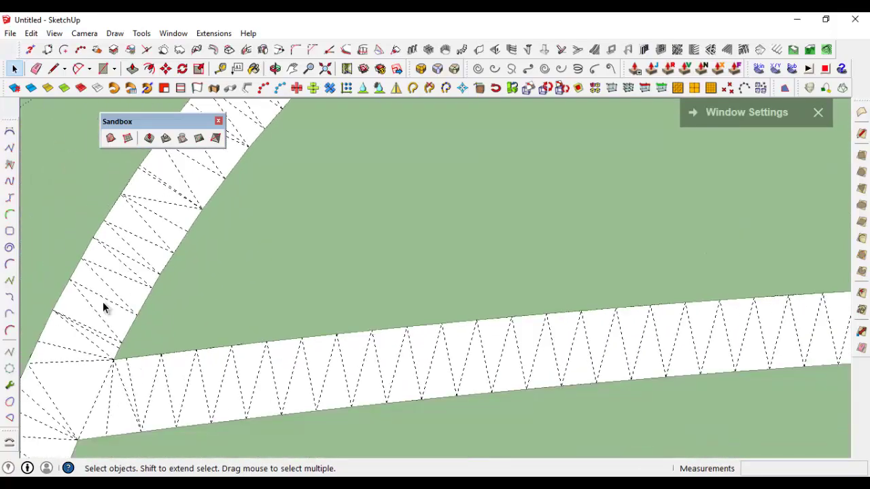
scroll(103, 307, down, 1)
scroll(235, 223, up, 2)
scroll(200, 250, up, 2)
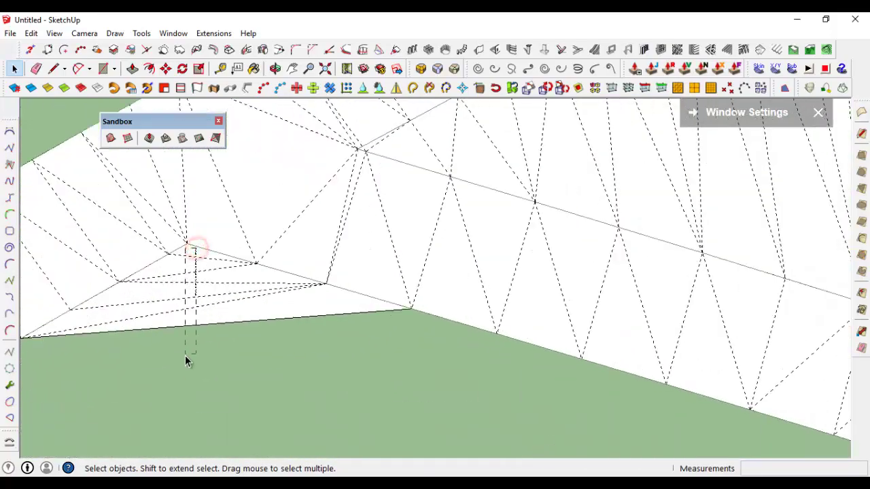
scroll(185, 356, down, 3)
Delete the large stray mesh face beside the green wedge.
middle_drag(588, 283, 222, 297)
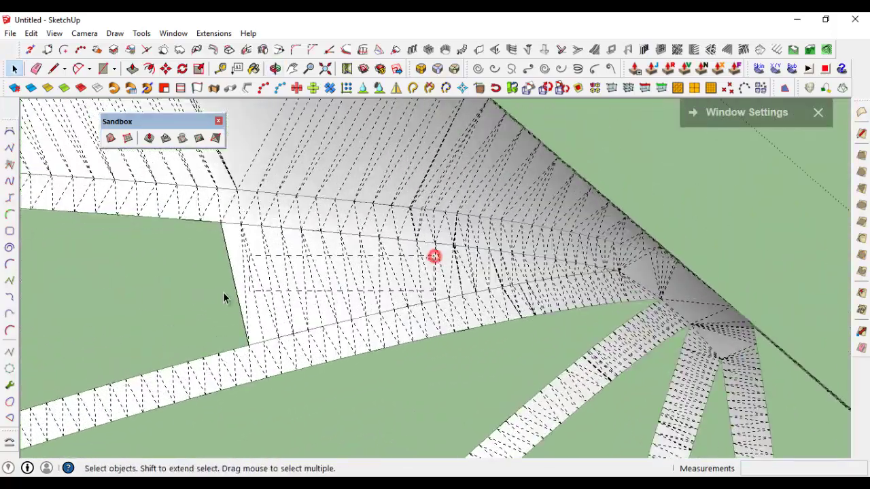
scroll(242, 277, up, 3)
scroll(301, 294, up, 2)
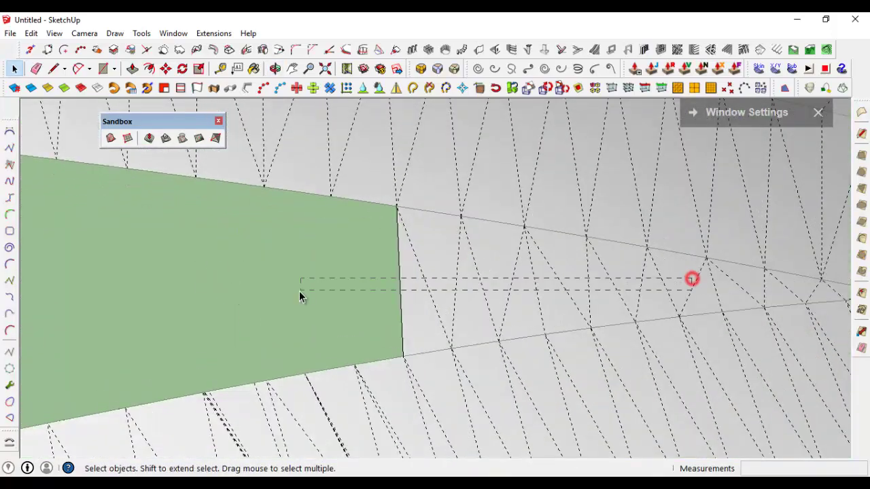
scroll(487, 259, down, 3)
scroll(487, 260, up, 3)
mouse_move(150, 269)
middle_down()
mouse_move(606, 261)
mouse_move(589, 286)
mouse_move(427, 185)
mouse_move(437, 291)
mouse_move(350, 289)
mouse_move(114, 338)
mouse_move(270, 200)
mouse_move(439, 235)
mouse_move(291, 274)
mouse_move(413, 247)
middle_up()
scroll(414, 247, up, 2)
click(521, 275)
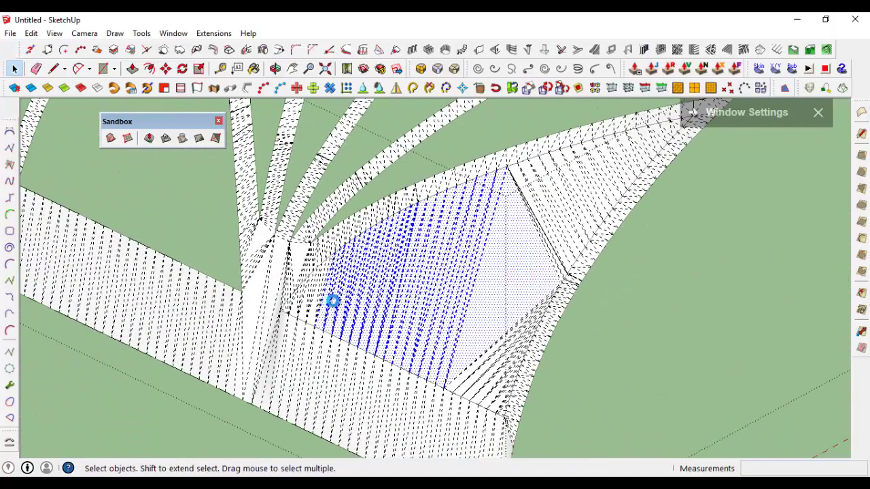
key(Delete)
Select the remaining corner faces and the apex surface strip, then check the strips from several angles.
scroll(341, 293, up, 3)
scroll(242, 322, up, 2)
scroll(132, 342, up, 1)
drag(284, 292, 191, 324)
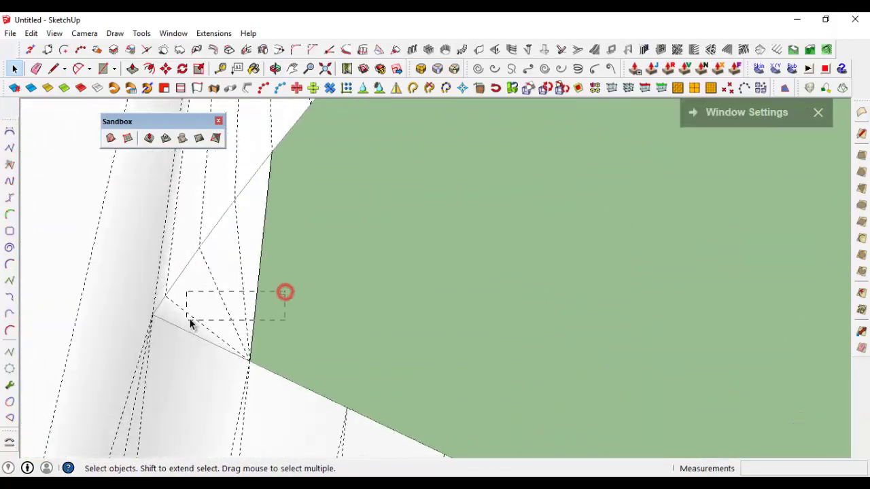
mouse_move(191, 324)
middle_down()
mouse_move(143, 266)
mouse_move(521, 379)
mouse_move(490, 208)
mouse_move(505, 421)
mouse_move(524, 429)
middle_up()
drag(524, 429, 420, 262)
mouse_move(419, 262)
middle_down()
mouse_move(520, 266)
mouse_move(519, 389)
middle_up()
click(510, 373)
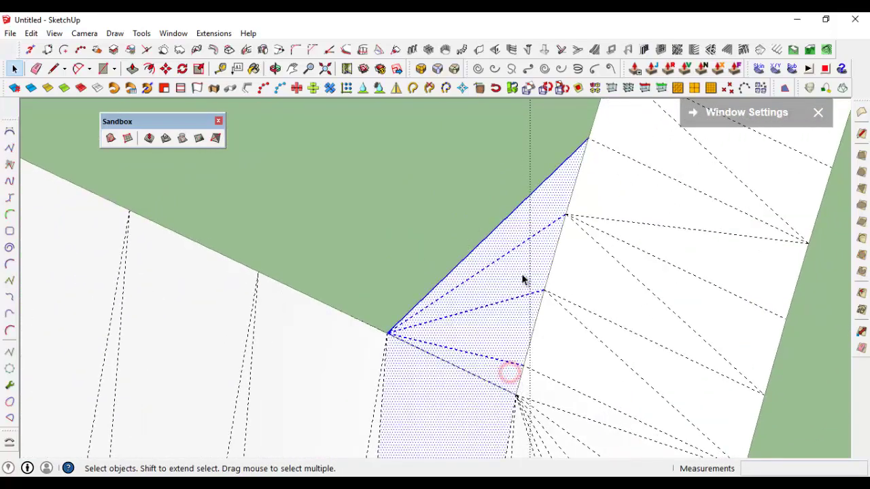
middle_drag(522, 279, 573, 320)
drag(476, 366, 476, 361)
mouse_move(501, 346)
middle_down()
mouse_move(462, 292)
mouse_move(339, 434)
mouse_move(411, 329)
mouse_move(331, 309)
middle_up()
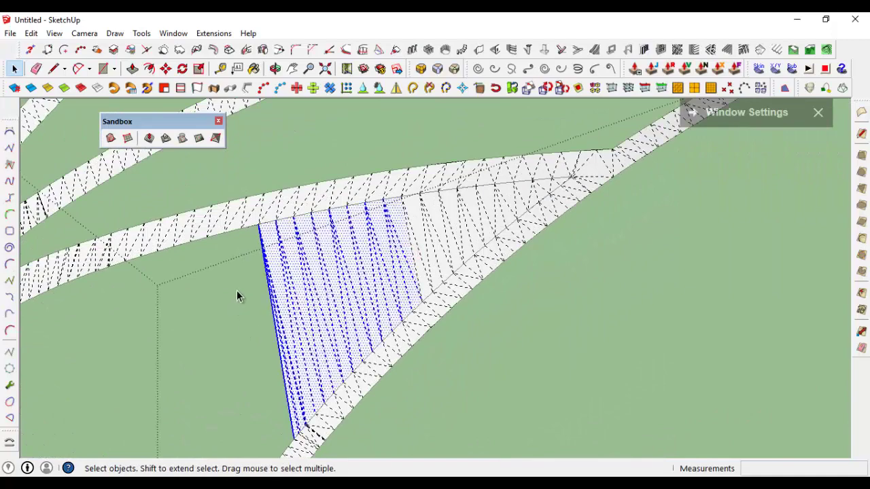
mouse_move(236, 296)
middle_down()
mouse_move(468, 204)
mouse_move(322, 349)
mouse_move(508, 251)
mouse_move(673, 193)
middle_up()
scroll(719, 171, up, 2)
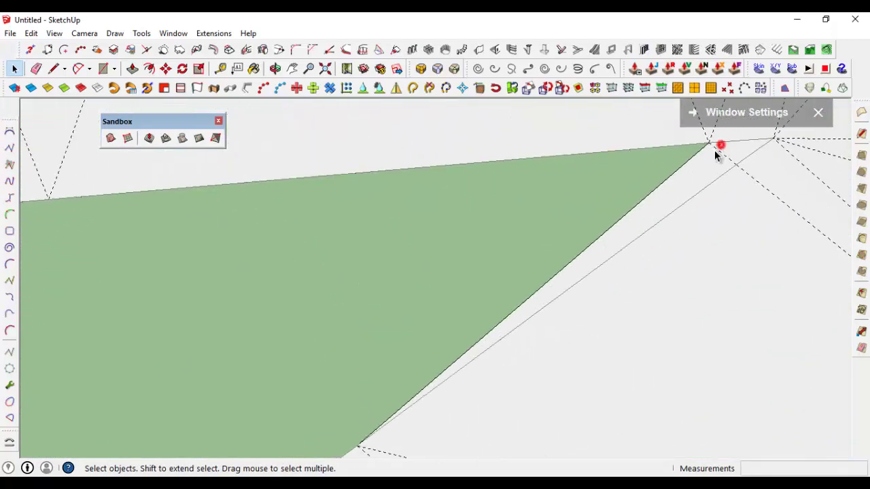
mouse_move(724, 157)
middle_down()
mouse_move(718, 244)
mouse_move(571, 181)
mouse_move(567, 192)
mouse_move(501, 202)
mouse_move(700, 236)
middle_up()
Turn off Hidden Geometry so the canopy's mesh edges no longer show.
scroll(540, 253, down, 5)
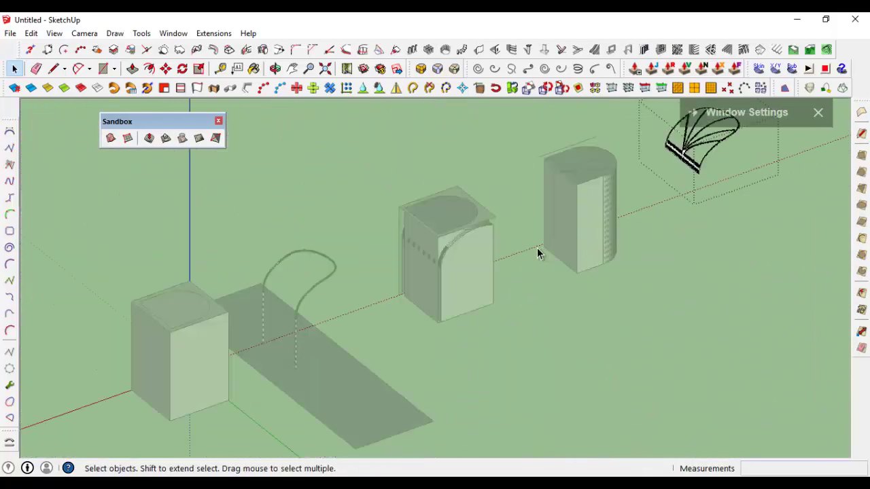
mouse_move(539, 252)
middle_down()
mouse_move(468, 338)
mouse_move(345, 216)
middle_up()
scroll(401, 251, up, 4)
mouse_move(451, 269)
middle_down()
mouse_move(570, 267)
mouse_move(355, 334)
mouse_move(451, 350)
mouse_move(312, 302)
middle_up()
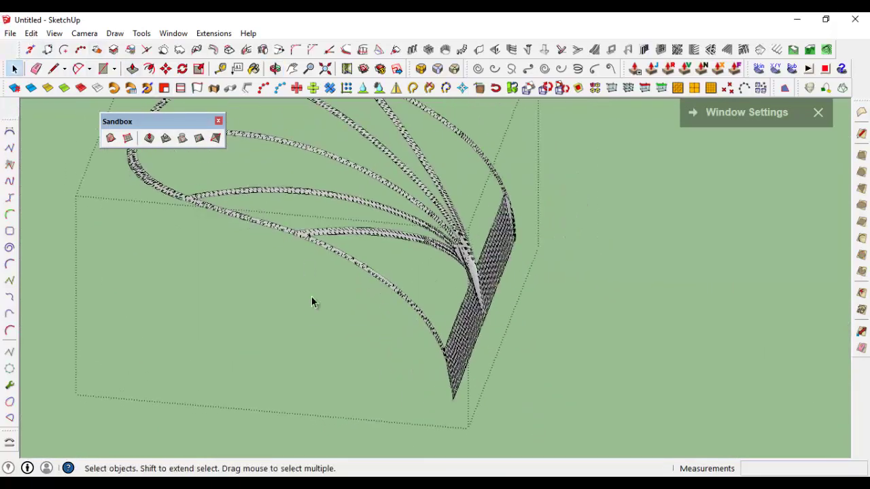
click(53, 34)
click(95, 82)
Select the leaf canopy group.
middle_drag(624, 308, 551, 359)
scroll(579, 282, down, 5)
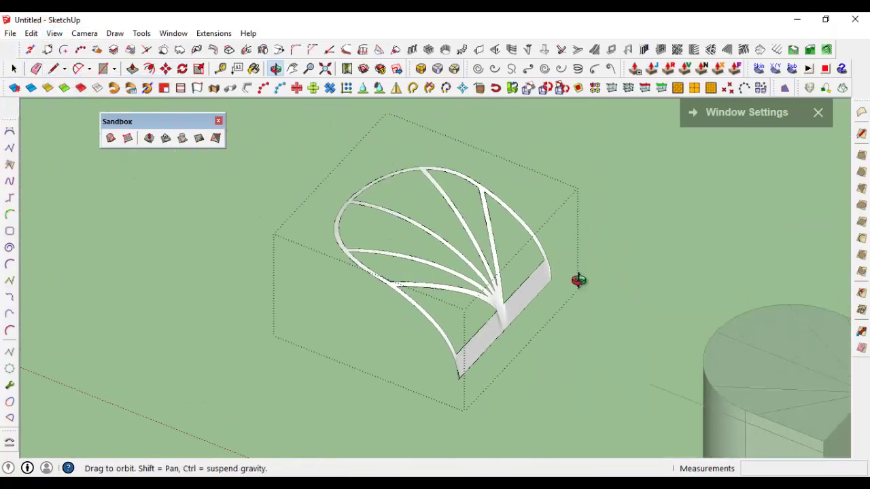
scroll(509, 306, up, 5)
scroll(542, 294, down, 5)
scroll(499, 335, up, 2)
click(500, 333)
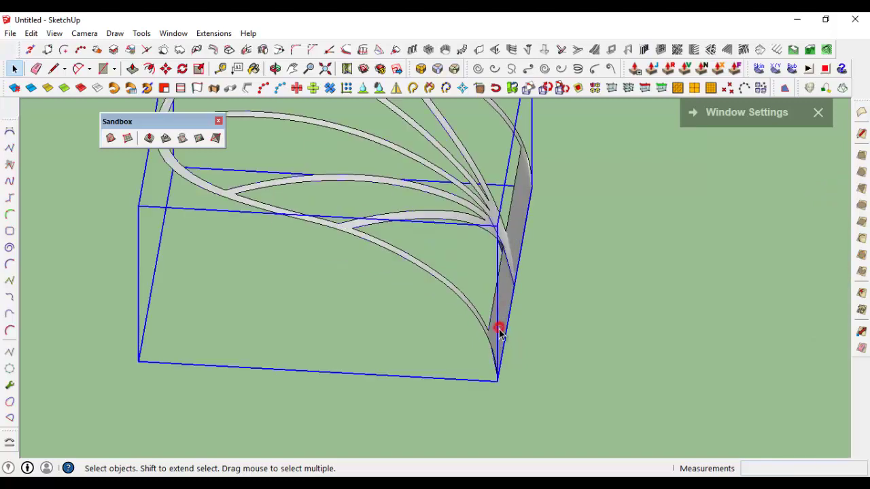
scroll(497, 381, up, 2)
scroll(485, 369, up, 1)
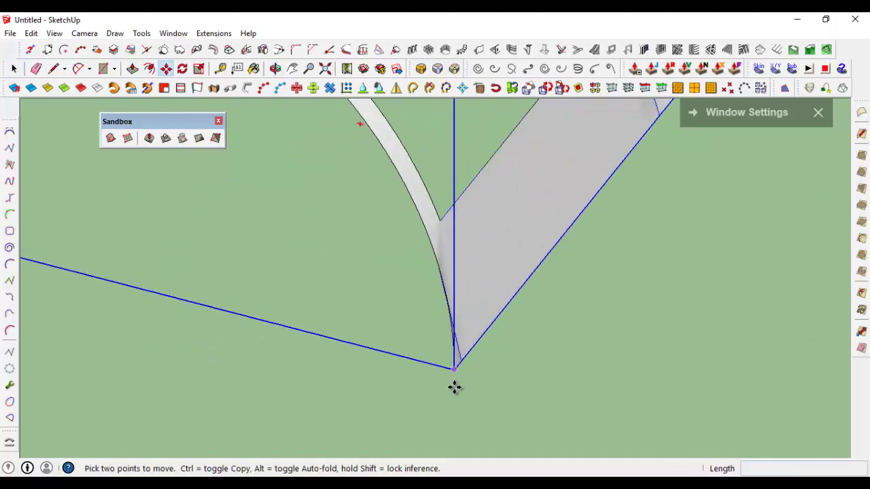
scroll(454, 388, up, 1)
Copy the canopy from its bottom corner onto the top of the curved post.
click(458, 354)
scroll(612, 256, down, 3)
key(ctrl)
scroll(596, 252, down, 3)
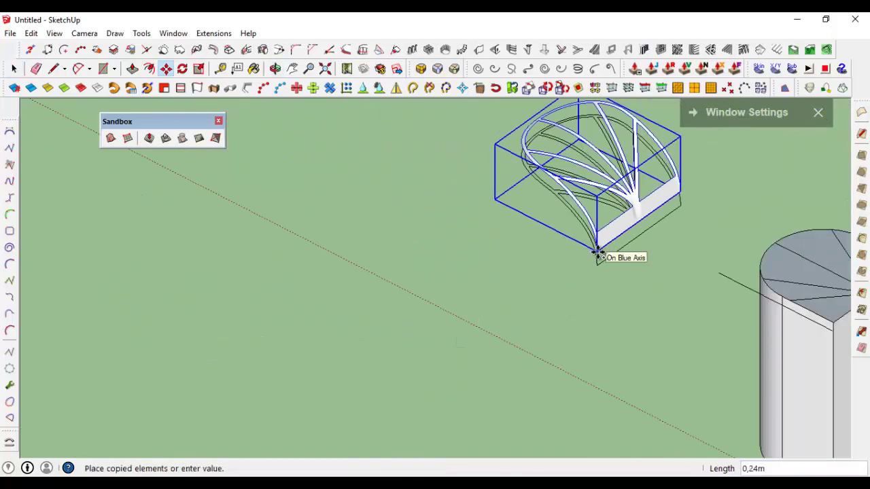
scroll(582, 264, up, 2)
scroll(582, 261, up, 3)
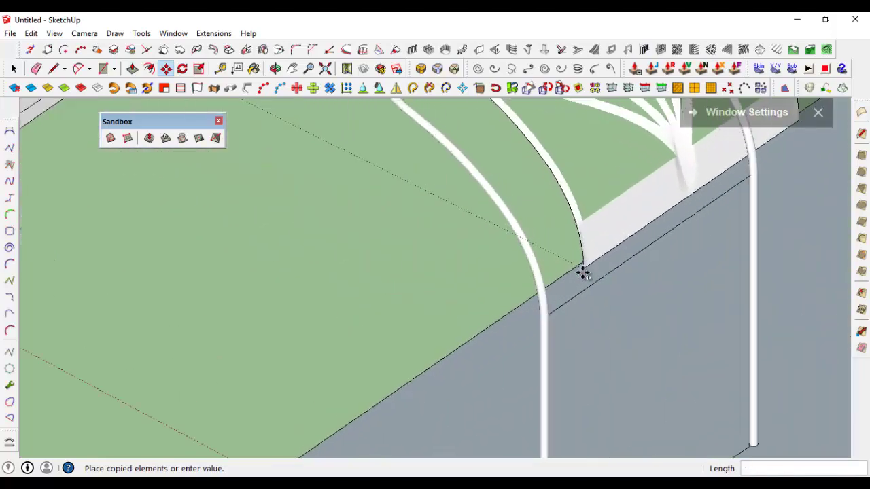
click(555, 309)
scroll(558, 313, up, 2)
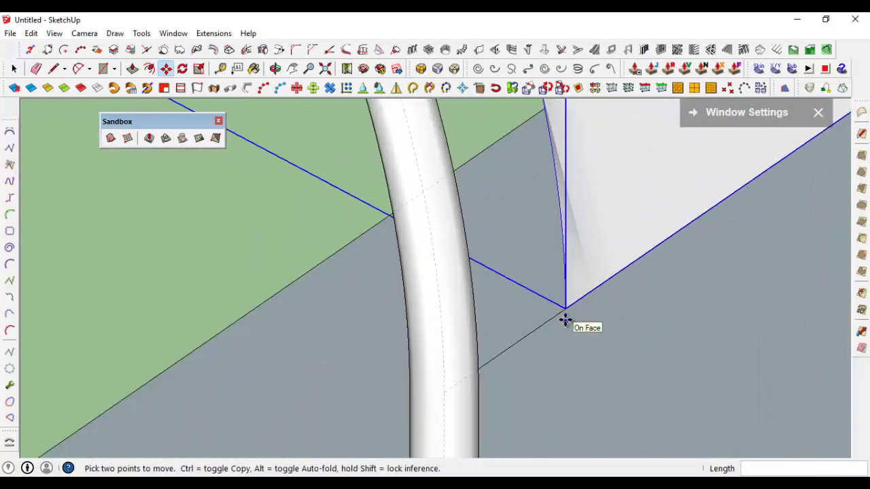
key(space)
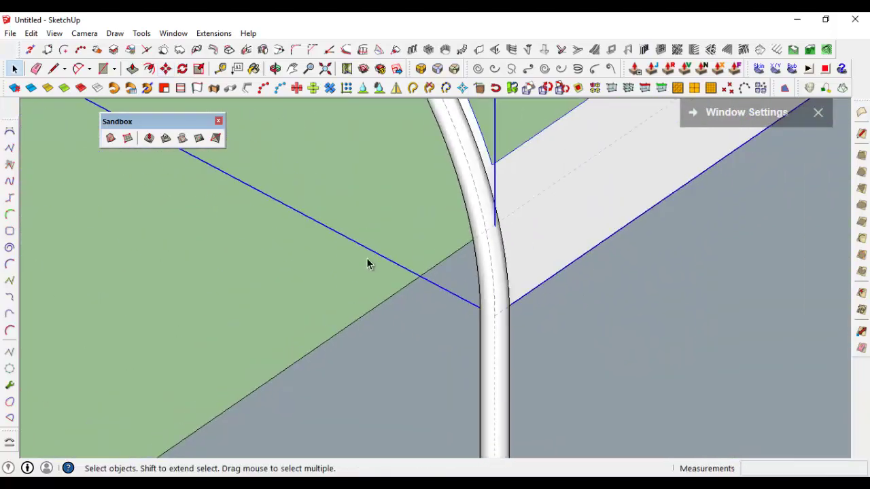
Select the copied canopy on the post and start scaling it with S.
scroll(367, 261, down, 2)
scroll(460, 229, down, 3)
scroll(481, 242, down, 3)
middle_drag(262, 266, 363, 349)
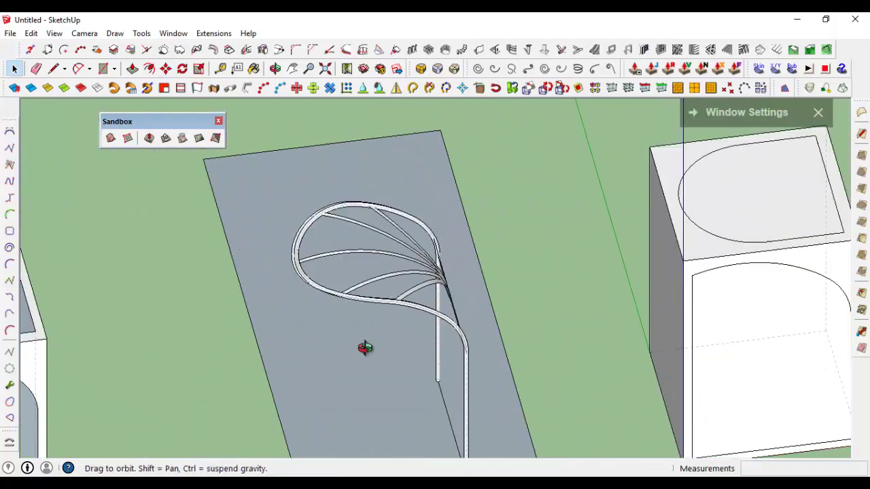
scroll(351, 243, up, 3)
click(352, 243)
mouse_move(351, 243)
middle_down()
mouse_move(336, 252)
mouse_move(201, 209)
mouse_move(288, 188)
mouse_move(330, 295)
mouse_move(851, 294)
mouse_move(514, 208)
mouse_move(531, 261)
middle_up()
key(s)
Scale the curved arch to about 0.98 along the green axis so its end meets the post.
mouse_move(531, 261)
mouse_down()
mouse_move(523, 260)
mouse_move(526, 203)
mouse_up()
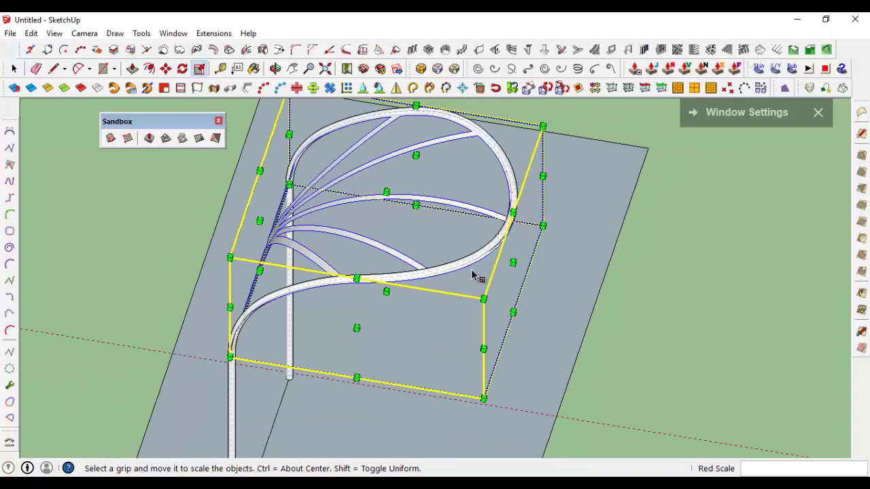
middle_drag(471, 272, 229, 267)
scroll(278, 299, up, 3)
scroll(200, 227, up, 2)
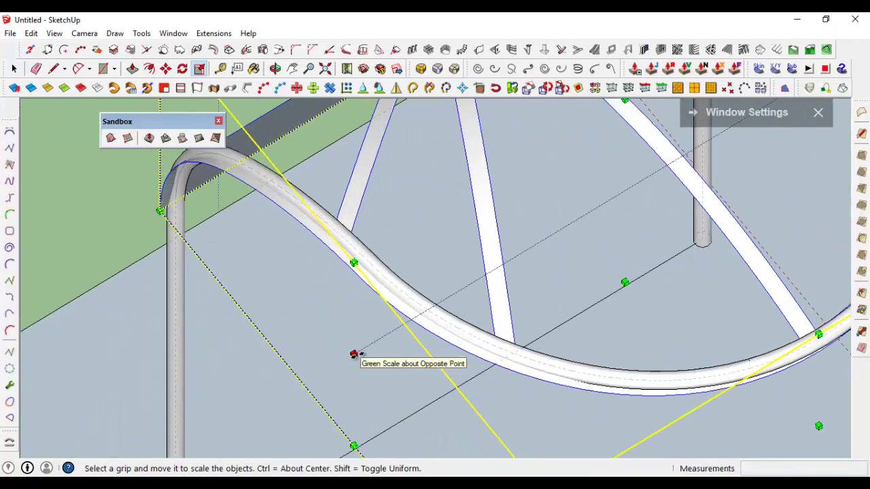
mouse_move(356, 355)
mouse_down()
mouse_move(207, 219)
mouse_move(174, 203)
mouse_up()
scroll(174, 204, up, 2)
scroll(178, 206, up, 2)
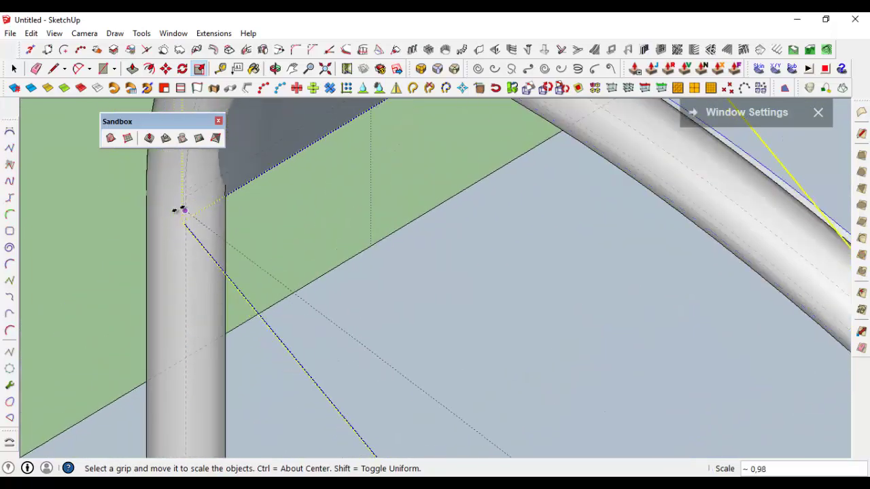
drag(183, 203, 186, 200)
key(space)
Orbit and zoom around the arch to check how it fits the post.
scroll(200, 238, down, 3)
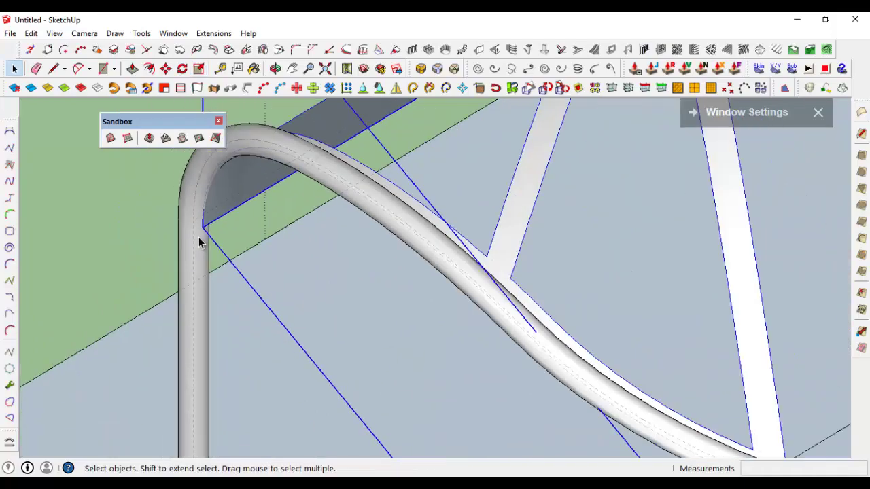
scroll(303, 257, down, 3)
mouse_move(302, 256)
middle_down()
mouse_move(66, 294)
mouse_move(181, 227)
mouse_move(503, 306)
mouse_move(421, 334)
mouse_move(526, 267)
middle_up()
scroll(617, 301, up, 2)
scroll(521, 305, up, 2)
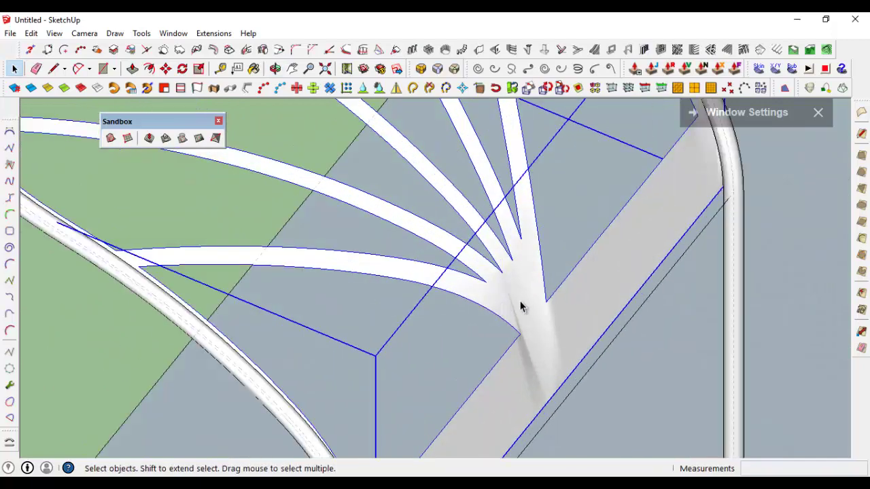
scroll(194, 297, down, 3)
scroll(423, 265, up, 3)
scroll(423, 265, down, 4)
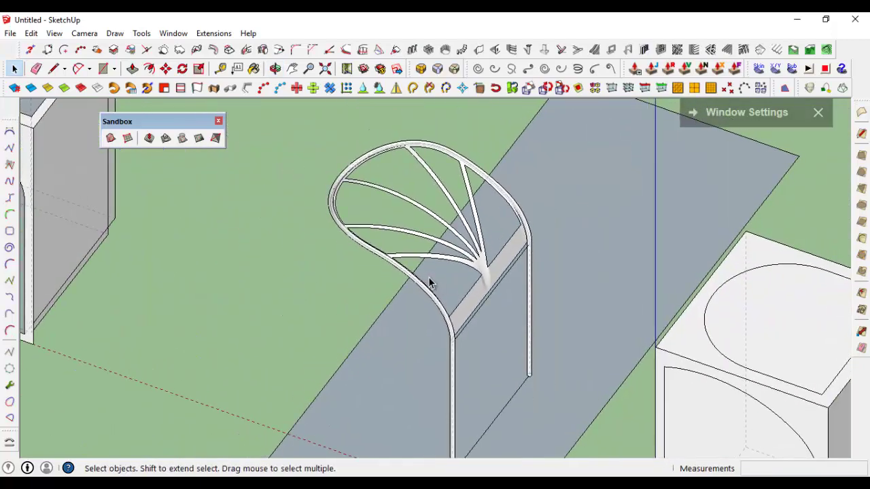
middle_drag(429, 280, 445, 278)
Save the model as 'test' on the Desktop.
key(ctrl+s)
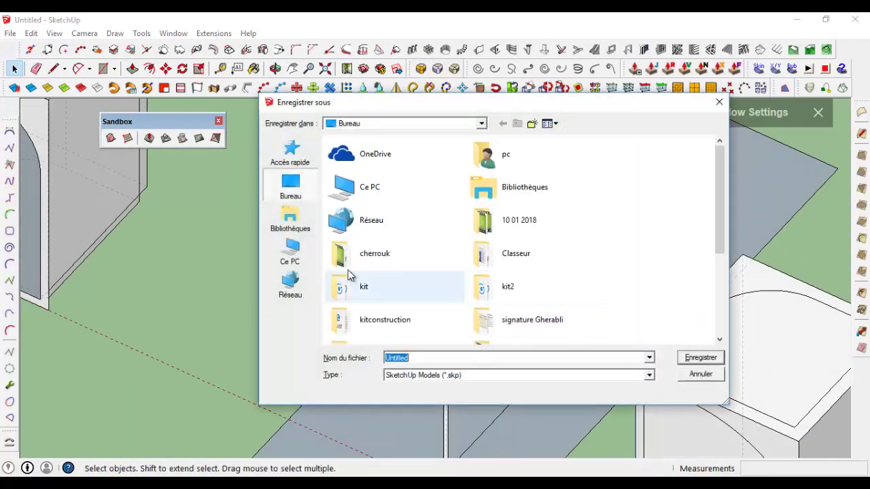
scroll(593, 337, down, 3)
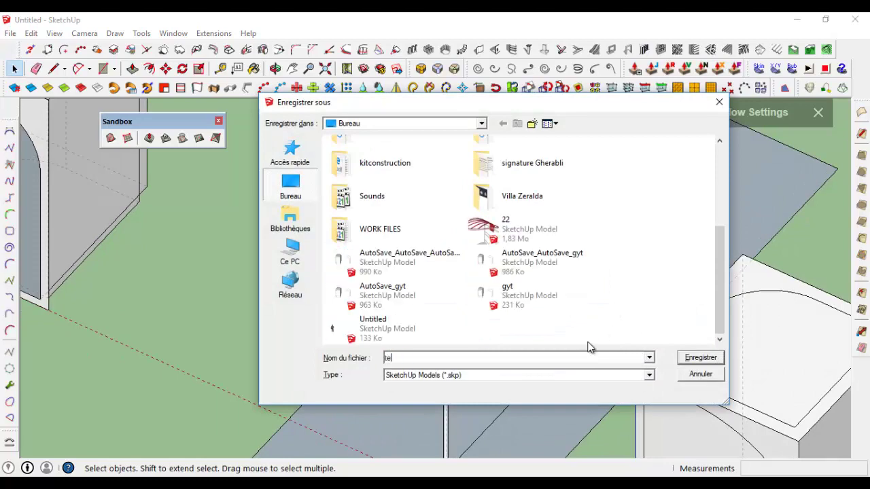
click(701, 356)
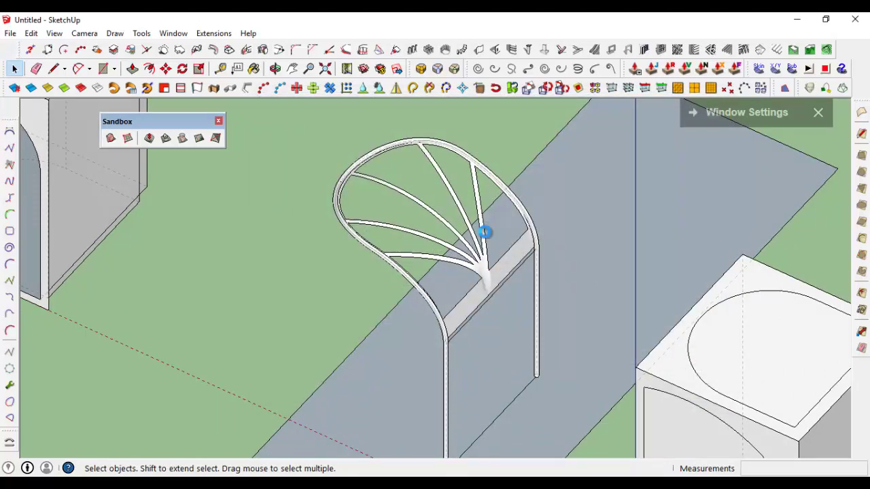
Let the model checker fix the reported problems, then view the canopy from low in front.
click(353, 274)
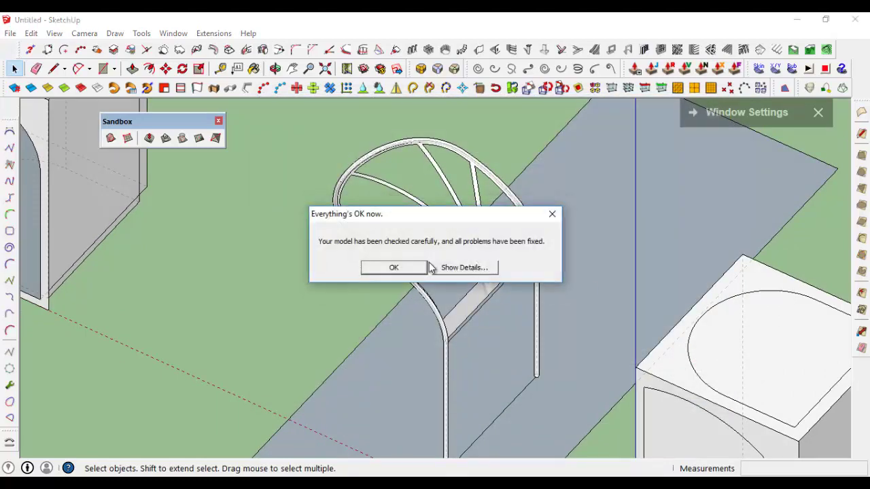
click(421, 267)
middle_drag(467, 295, 598, 201)
scroll(573, 233, up, 5)
scroll(552, 231, up, 2)
scroll(557, 239, up, 2)
mouse_move(557, 239)
middle_down()
mouse_move(380, 90)
mouse_move(575, 124)
mouse_move(522, 304)
mouse_move(579, 223)
middle_up()
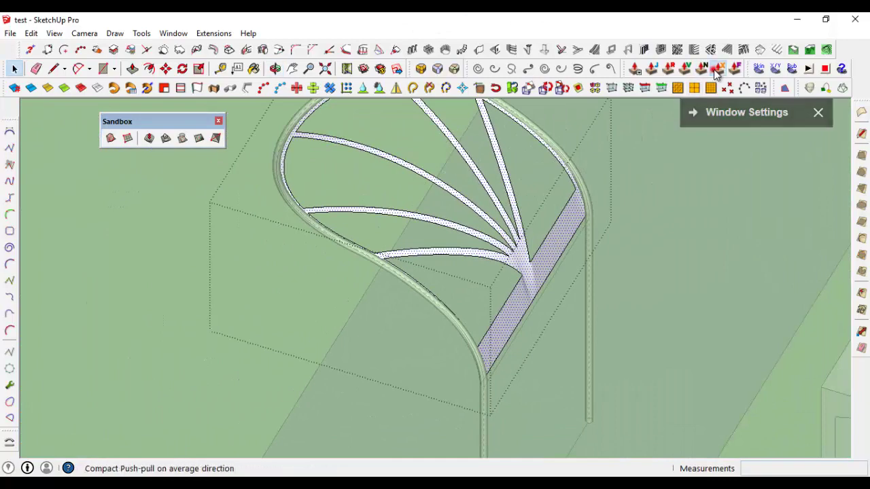
Thicken the selected leaf-strip faces by about 0.025 m with Joint Push Pull and generate the solid bands.
scroll(525, 264, up, 3)
double_click(529, 275)
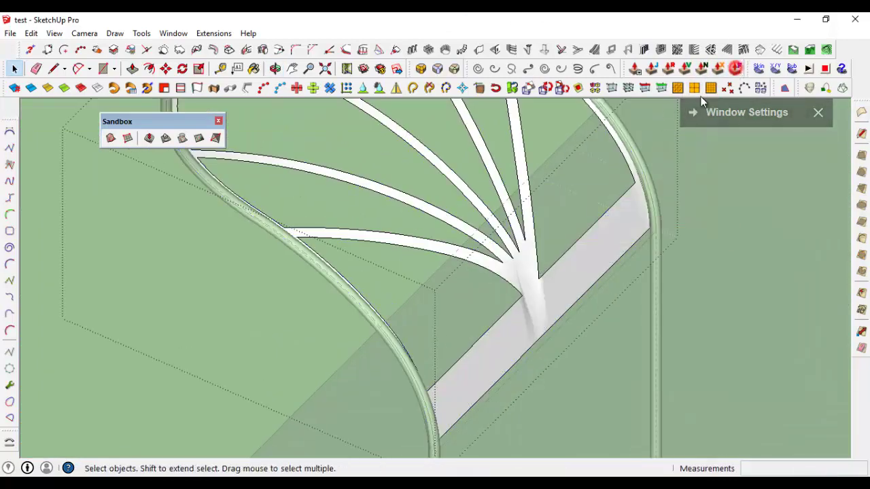
scroll(522, 265, up, 2)
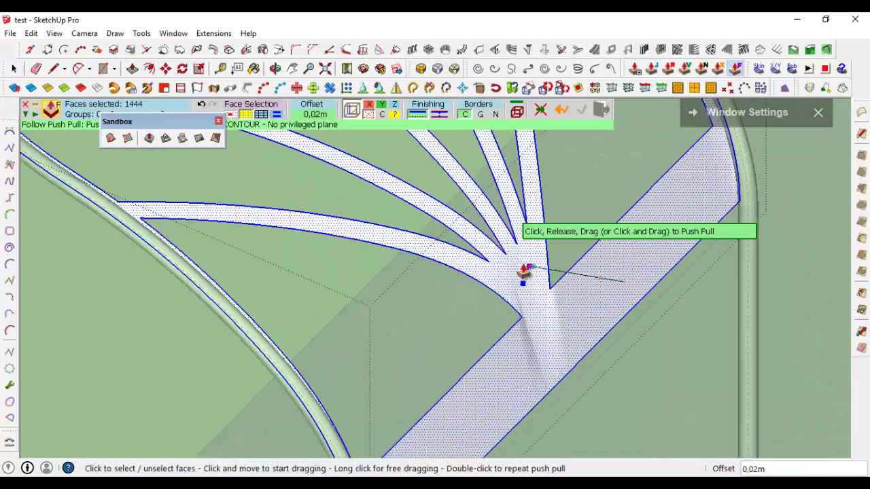
scroll(522, 267, up, 2)
click(522, 267)
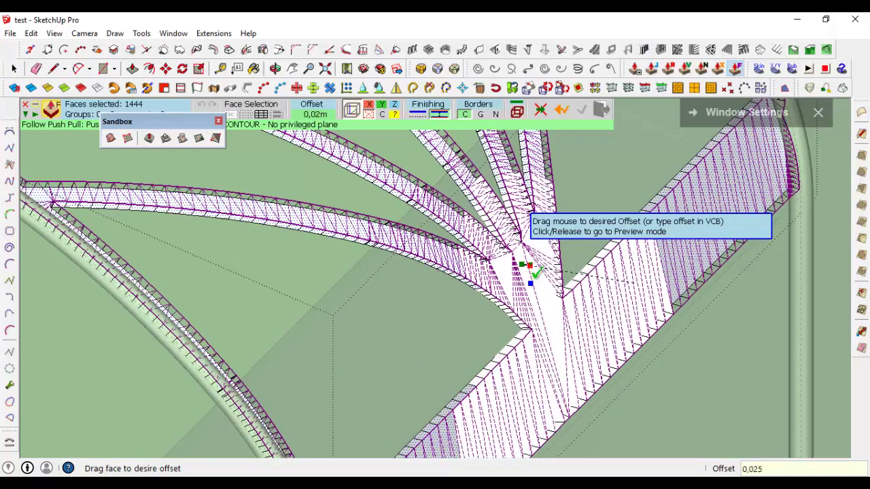
click(534, 272)
scroll(536, 274, down, 2)
click(359, 290)
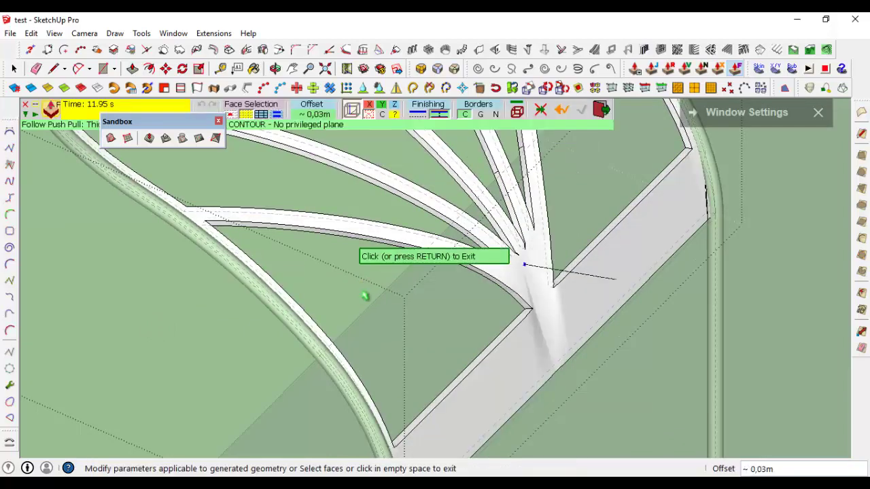
click(151, 331)
scroll(390, 252, down, 5)
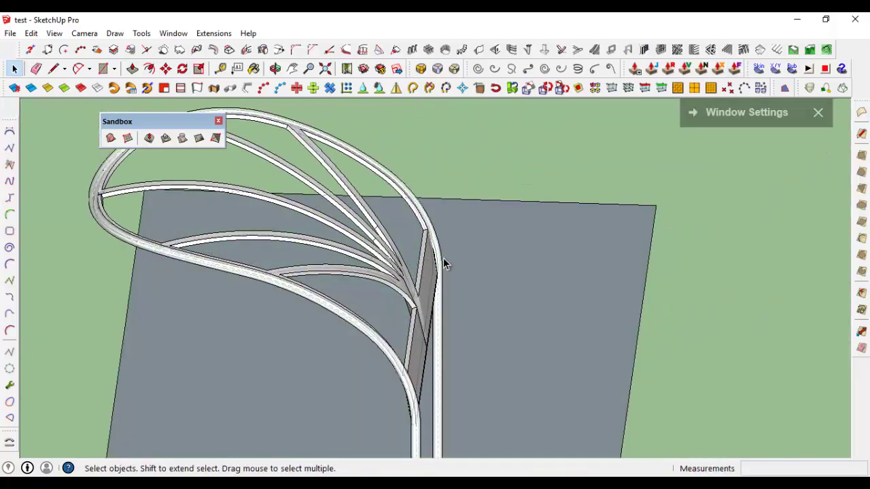
Orbit around the leaf frame and out to a higher view of the canopy over the path.
mouse_move(447, 262)
middle_down()
mouse_move(590, 174)
mouse_move(594, 149)
middle_up()
scroll(517, 224, up, 3)
mouse_move(517, 224)
middle_down()
mouse_move(532, 252)
mouse_move(537, 246)
mouse_move(382, 150)
mouse_move(399, 188)
middle_up()
scroll(585, 282, up, 5)
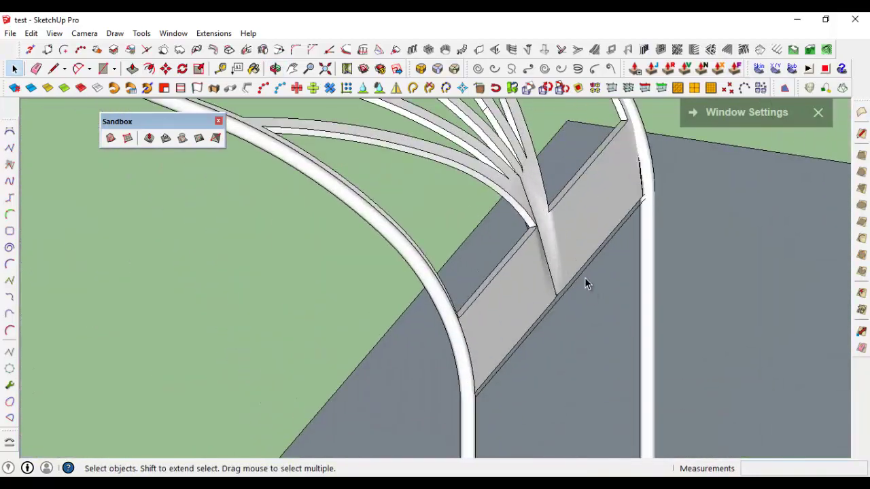
scroll(576, 264, down, 1)
middle_drag(575, 263, 521, 287)
scroll(520, 288, down, 5)
scroll(628, 227, down, 3)
mouse_move(594, 315)
middle_down()
mouse_move(628, 227)
mouse_move(600, 147)
mouse_move(660, 252)
middle_up()
scroll(556, 241, up, 3)
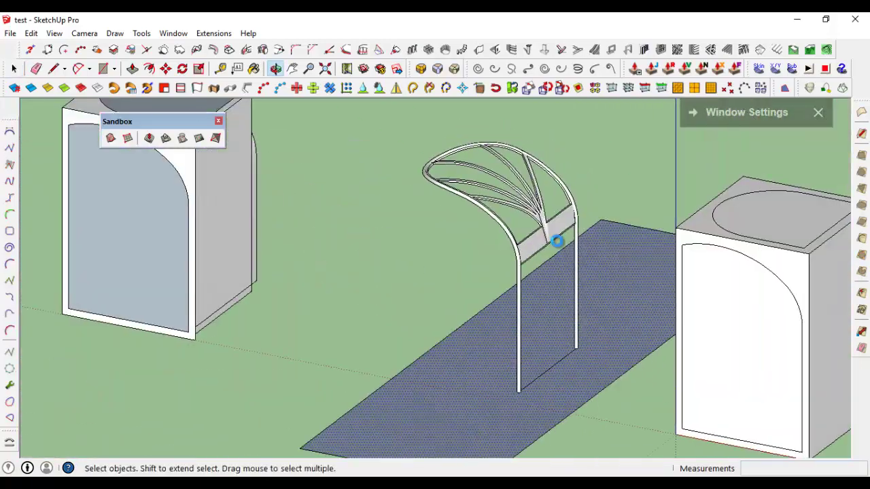
scroll(557, 384, up, 2)
Select the edge between the post feet and zoom in on the post base, ready for circles.
click(562, 378)
scroll(574, 384, up, 3)
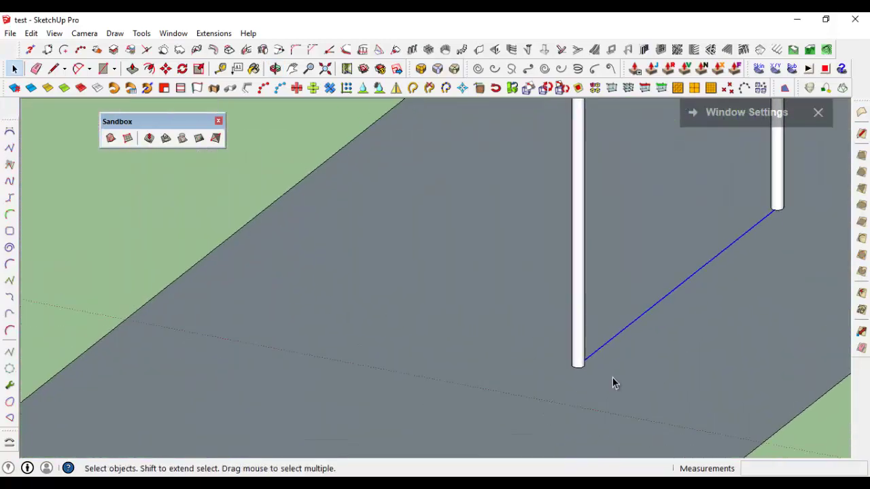
middle_drag(612, 378, 602, 389)
key(c)
scroll(600, 383, up, 2)
scroll(565, 369, up, 2)
Draw a circle around the post foot and push it up into a 0.13 m-thick disc.
scroll(536, 372, up, 2)
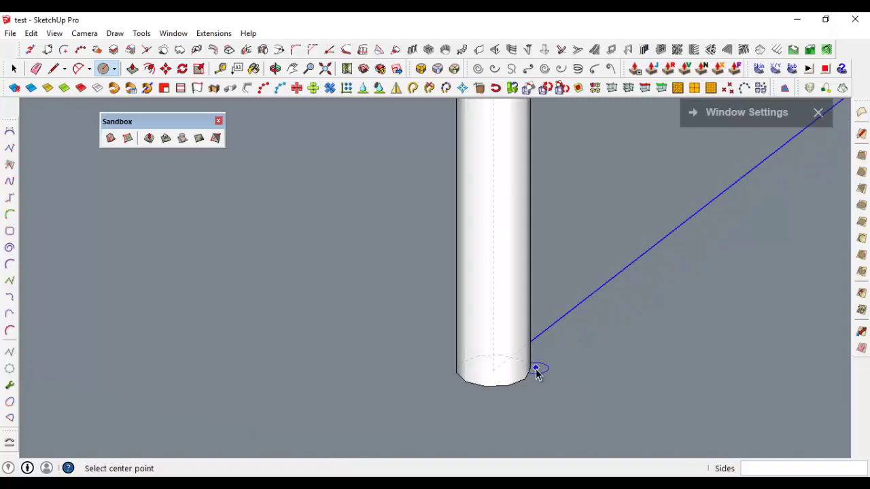
scroll(603, 354, down, 3)
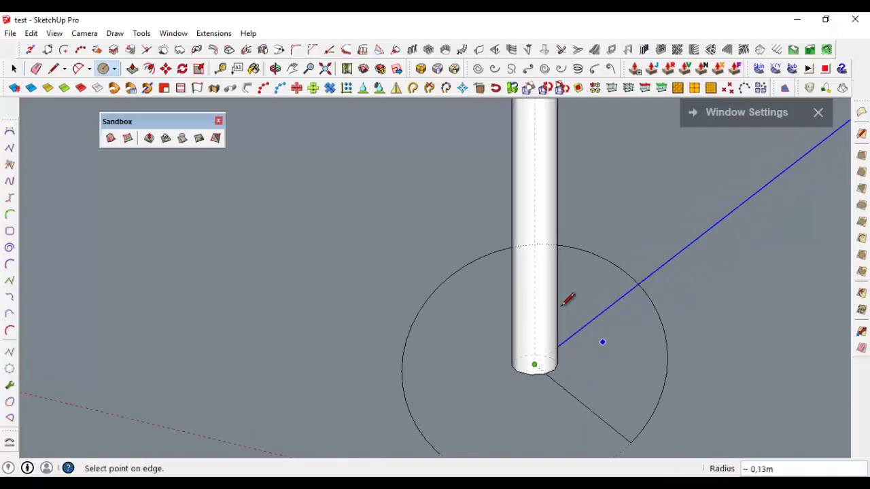
scroll(569, 297, down, 3)
key(space)
scroll(539, 354, down, 1)
key(c)
scroll(476, 363, up, 2)
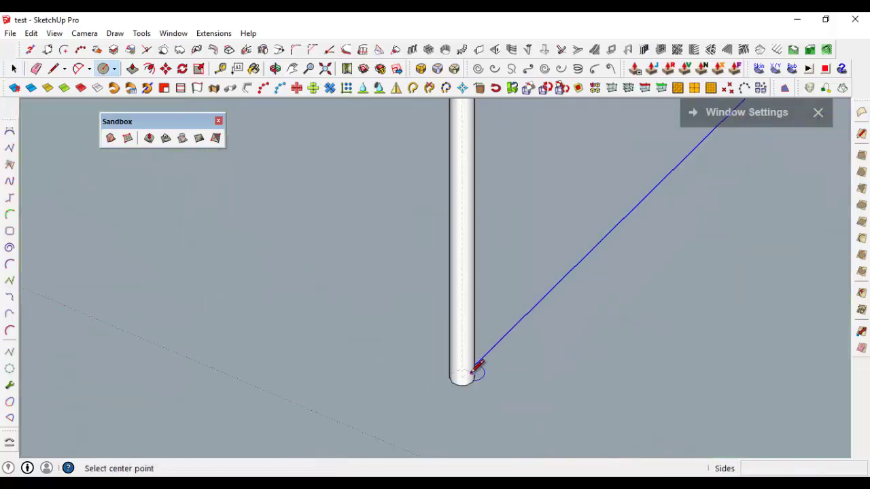
scroll(462, 374, up, 4)
scroll(547, 357, down, 2)
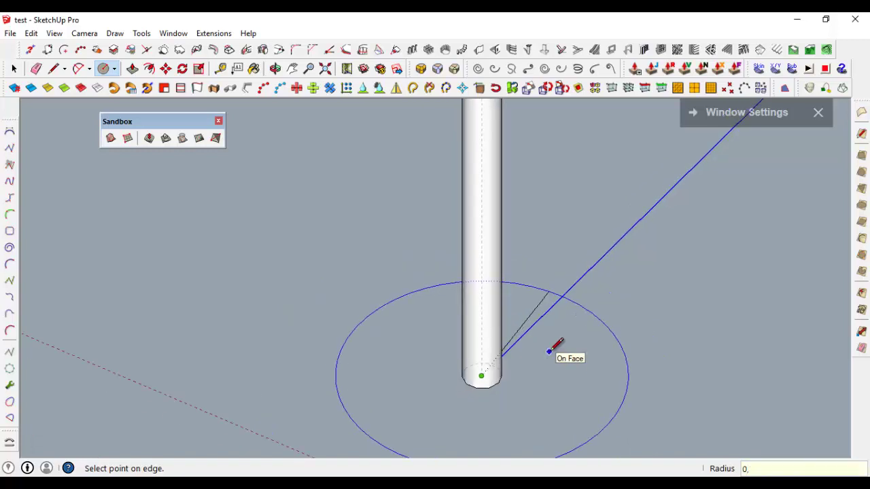
click(549, 351)
scroll(565, 354, down, 2)
middle_drag(564, 353, 657, 334)
key(p)
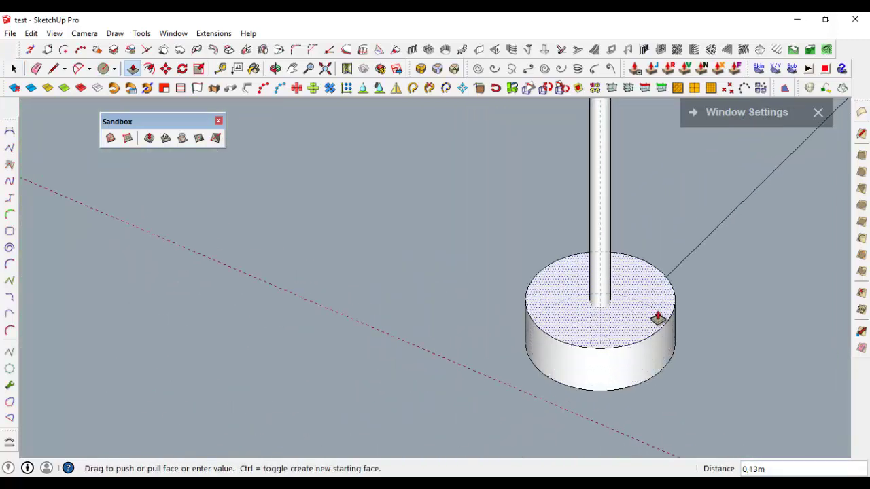
click(658, 318)
scroll(653, 340, up, 2)
key(space)
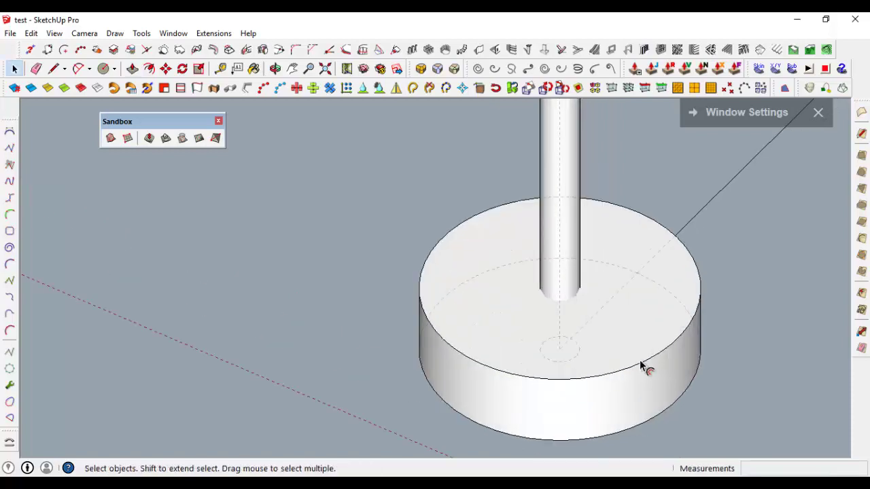
Offset the disc's top face inward and raise the inner circle into a short cylinder.
key(f)
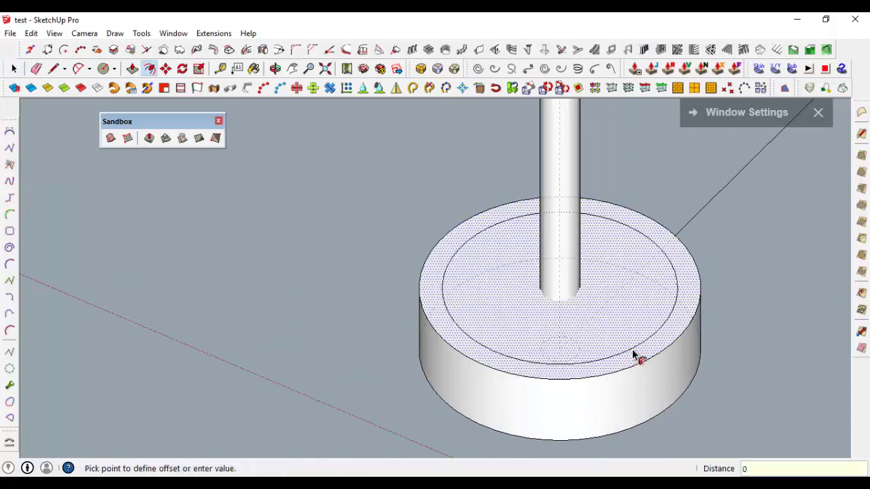
double_click(598, 299)
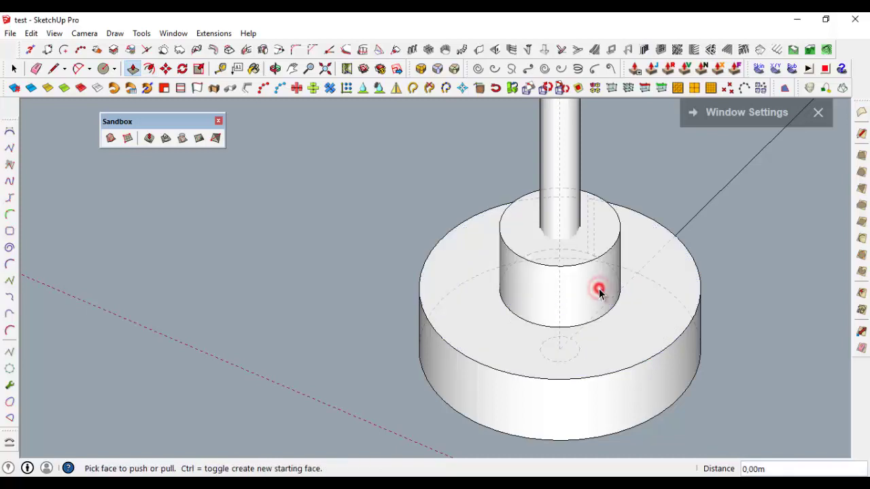
key(space)
scroll(526, 255, down, 3)
scroll(609, 340, down, 3)
scroll(604, 331, up, 4)
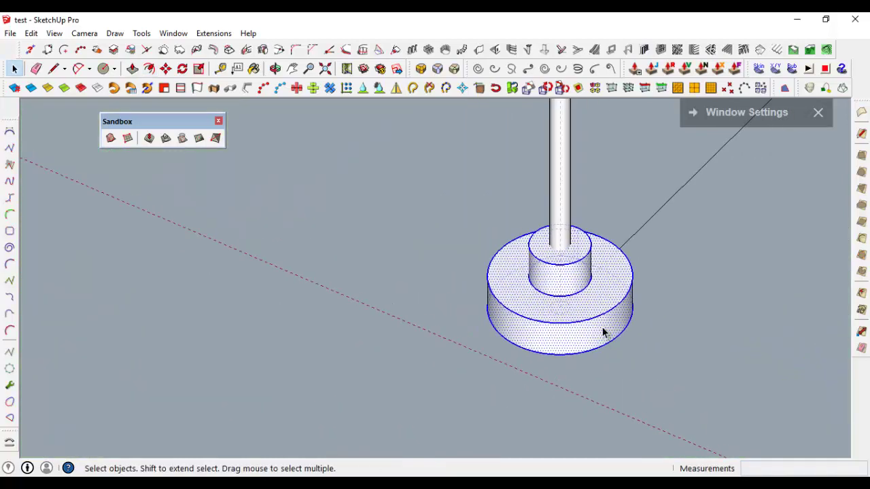
scroll(589, 325, up, 2)
Group the footing geometry and turn the group into a component.
scroll(767, 388, down, 3)
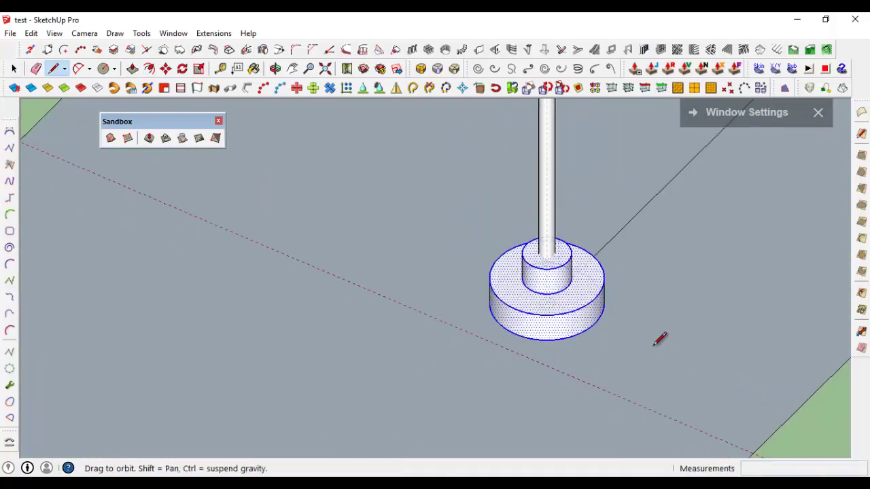
middle_drag(660, 340, 666, 366)
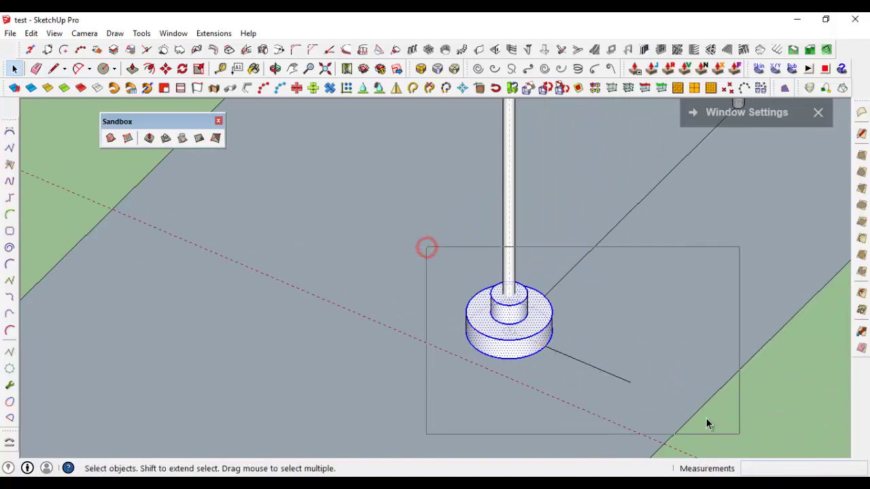
right_click(544, 322)
click(577, 132)
right_click(532, 311)
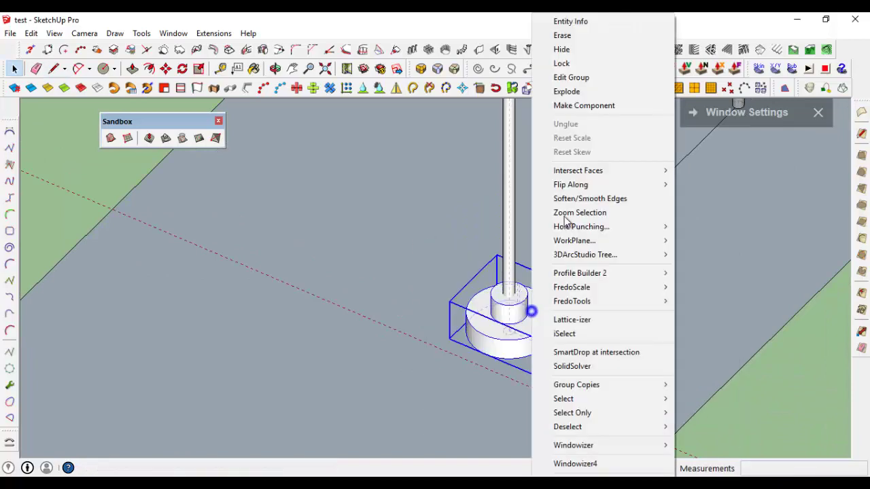
click(590, 107)
Copy the footing component onto the second post's base.
click(531, 338)
middle_drag(531, 337, 644, 412)
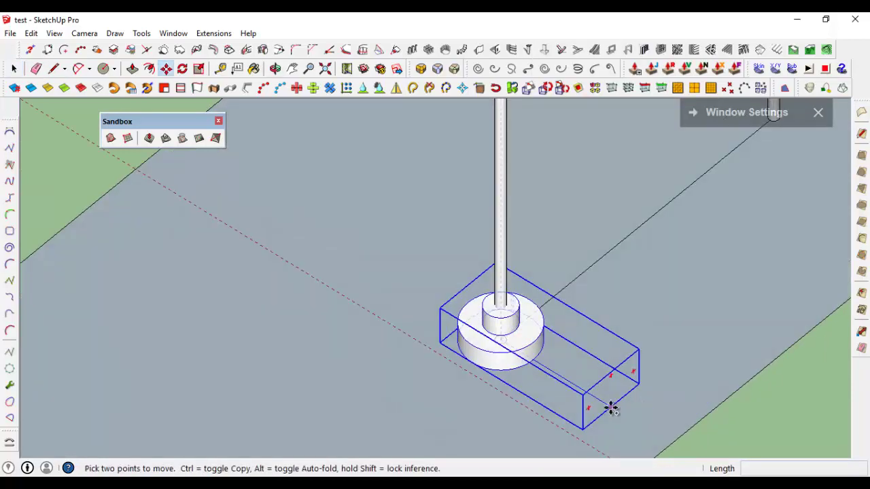
key(ctrl)
click(612, 408)
scroll(662, 326, up, 3)
scroll(670, 265, up, 3)
scroll(673, 220, up, 3)
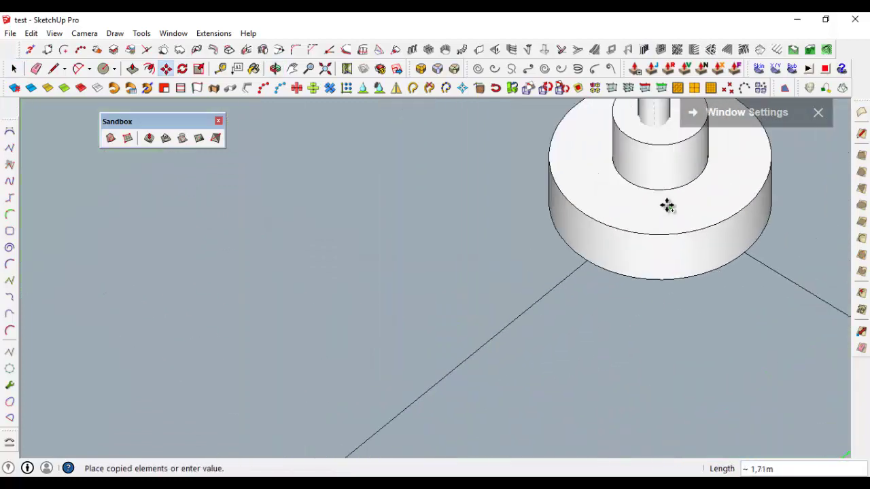
click(654, 208)
key(space)
Open and close the lower footing component, then view both posts side by side.
scroll(641, 295, down, 3)
scroll(623, 305, down, 3)
scroll(590, 250, down, 4)
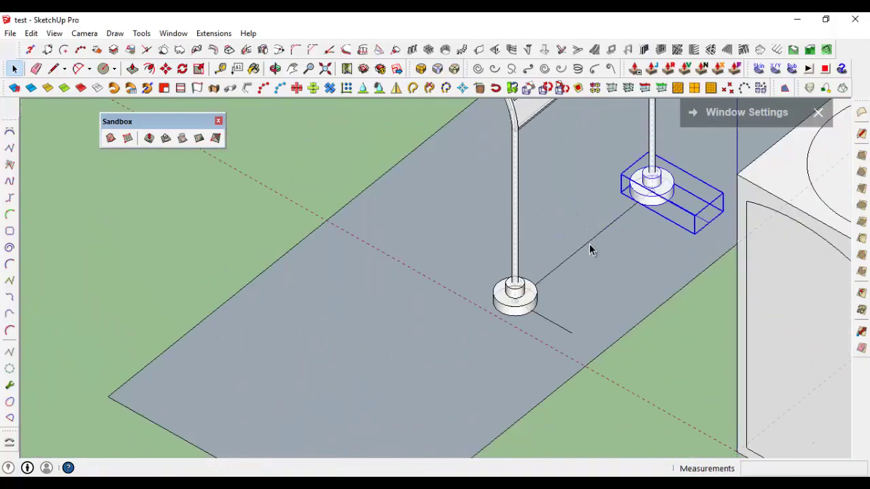
scroll(545, 321, up, 2)
click(546, 320)
double_click(546, 321)
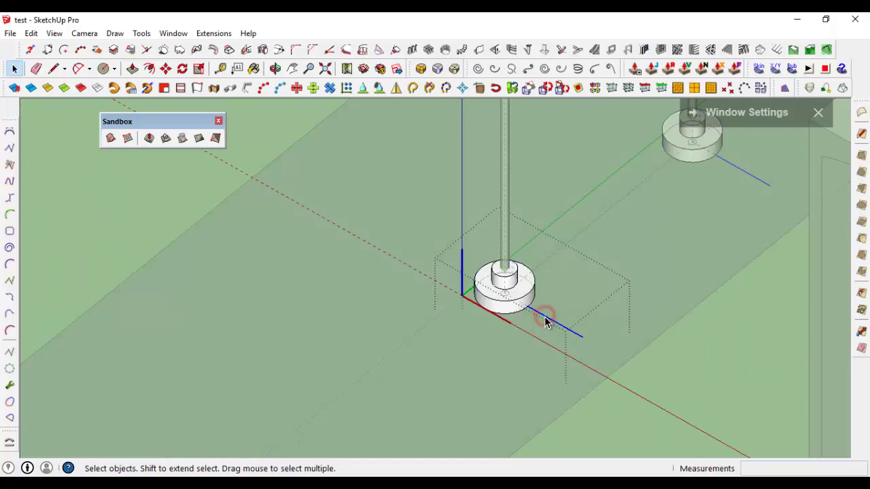
click(546, 322)
scroll(467, 308, down, 3)
scroll(400, 246, up, 2)
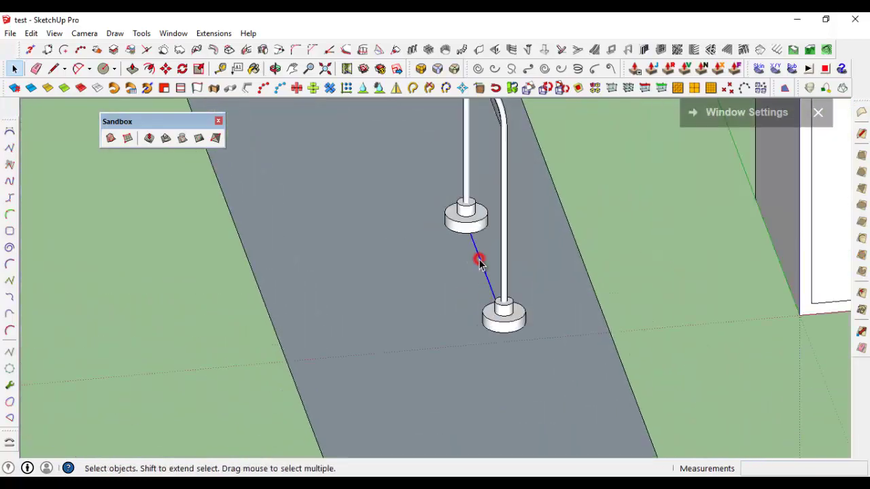
mouse_move(479, 261)
middle_down()
mouse_move(439, 295)
mouse_move(581, 293)
middle_up()
Move-copy the line between the footings 0.20 m up the blue axis.
key(m)
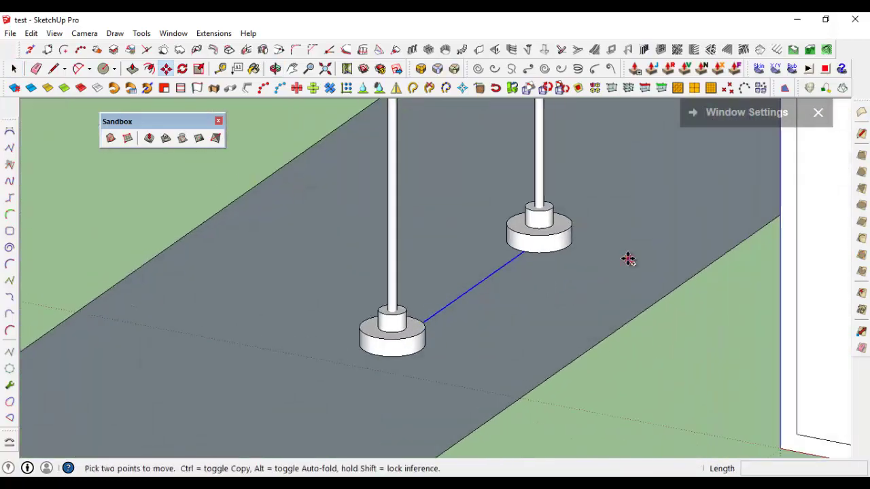
click(629, 259)
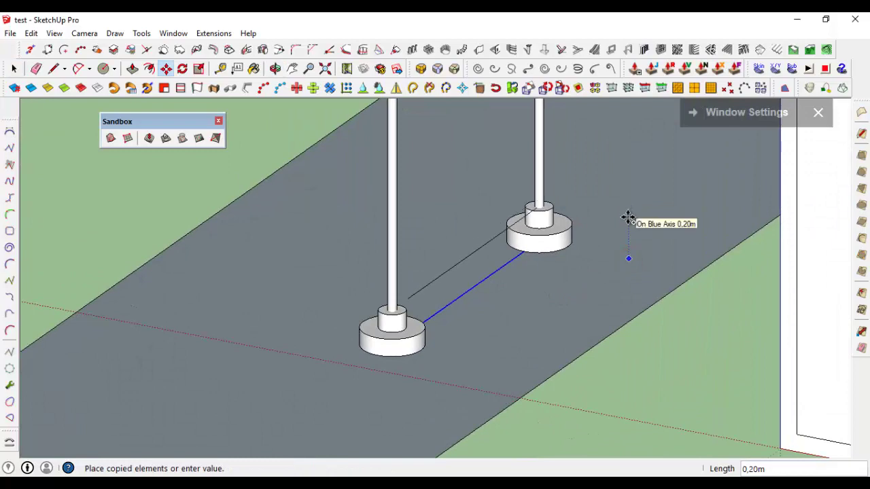
click(461, 287)
key(space)
scroll(428, 301, up, 3)
scroll(435, 311, down, 1)
mouse_move(435, 311)
middle_down()
mouse_move(398, 355)
mouse_move(479, 391)
mouse_move(509, 89)
mouse_move(469, 394)
mouse_move(406, 359)
mouse_move(415, 370)
middle_up()
scroll(482, 315, down, 2)
scroll(415, 373, up, 3)
Draw a new line from the first footing's centre to the second footing.
key(l)
key(space)
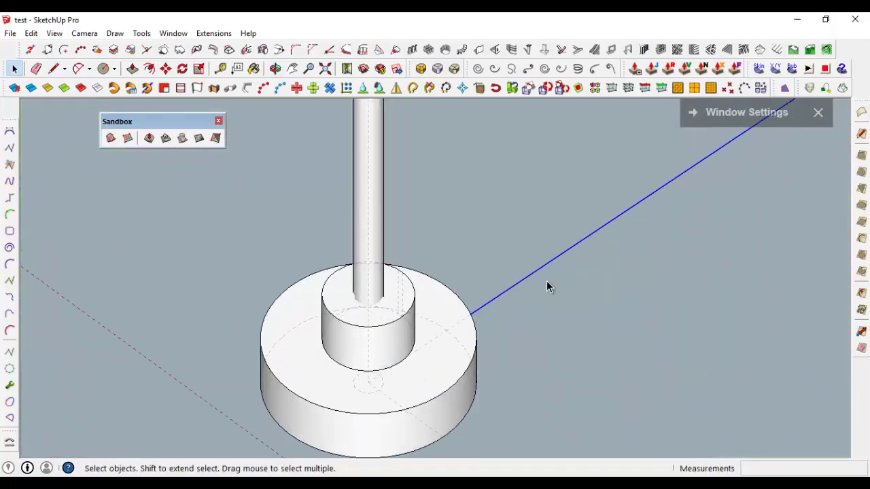
key(m)
click(563, 280)
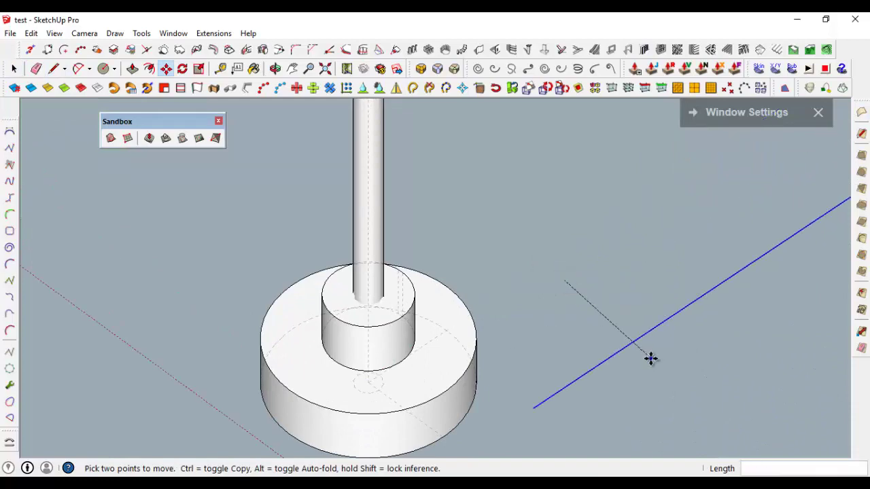
scroll(651, 361, down, 2)
scroll(534, 373, up, 2)
scroll(509, 360, up, 2)
key(l)
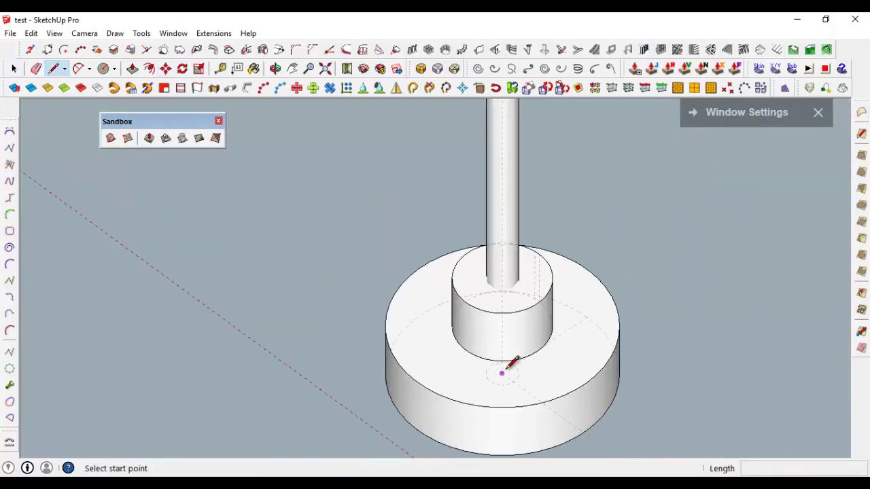
click(502, 369)
scroll(641, 295, down, 2)
middle_drag(641, 294, 663, 238)
click(680, 245)
key(space)
scroll(567, 328, down, 3)
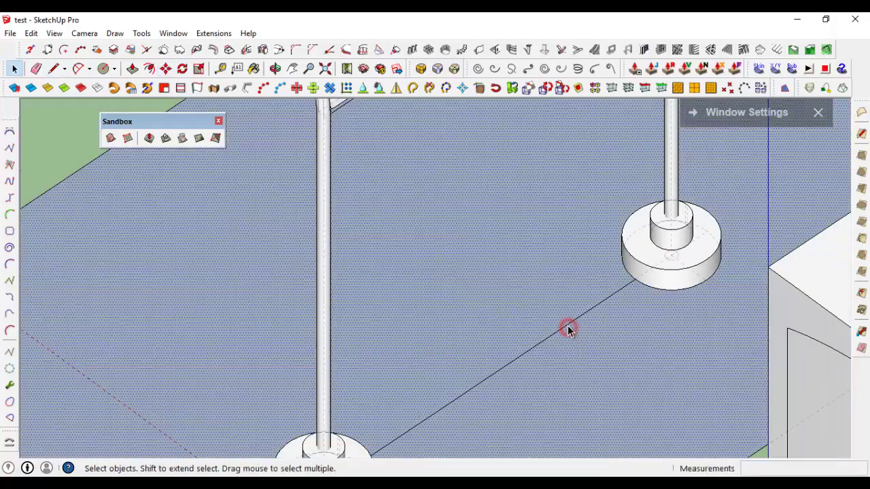
Convert the new line into a tube with diameter 0.025.
click(567, 328)
scroll(576, 346, up, 2)
key(m)
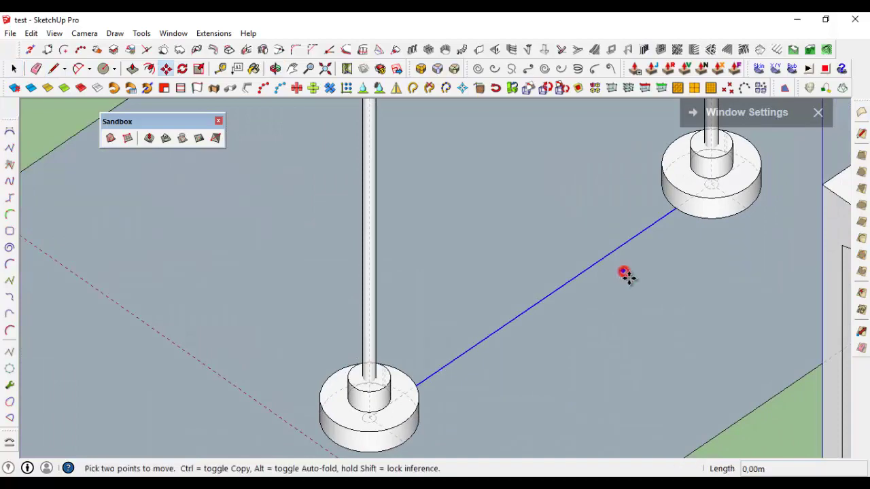
key(space)
scroll(658, 315, down, 2)
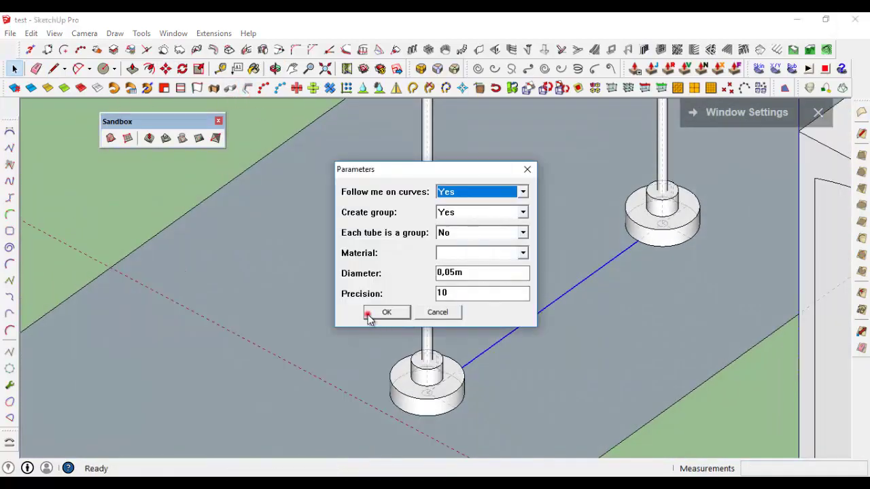
click(375, 311)
scroll(541, 371, up, 2)
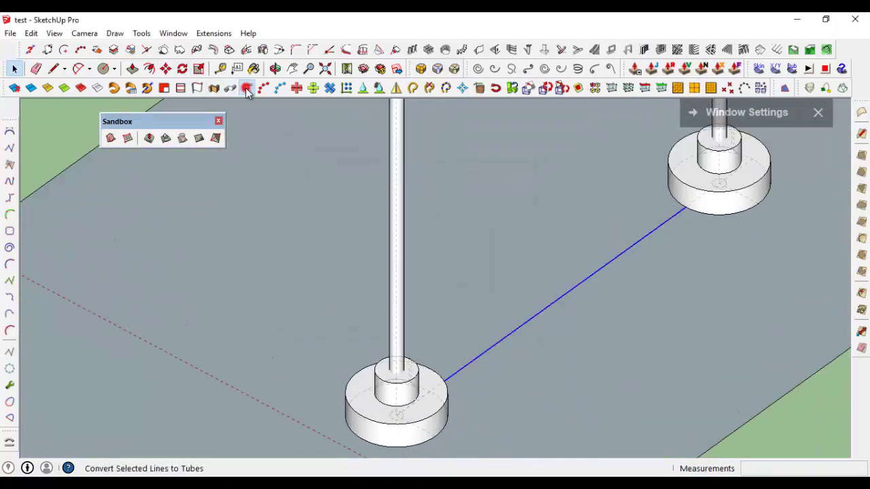
click(247, 89)
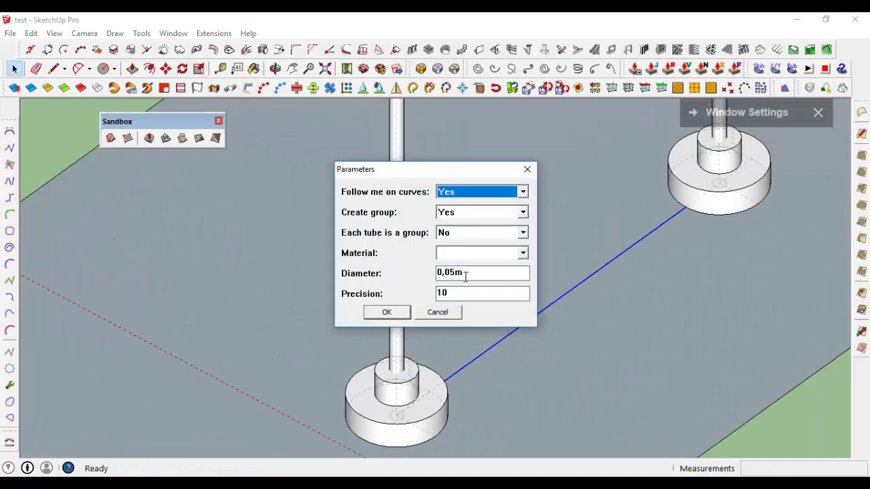
click(398, 312)
scroll(563, 295, up, 1)
scroll(564, 295, up, 2)
scroll(543, 278, down, 3)
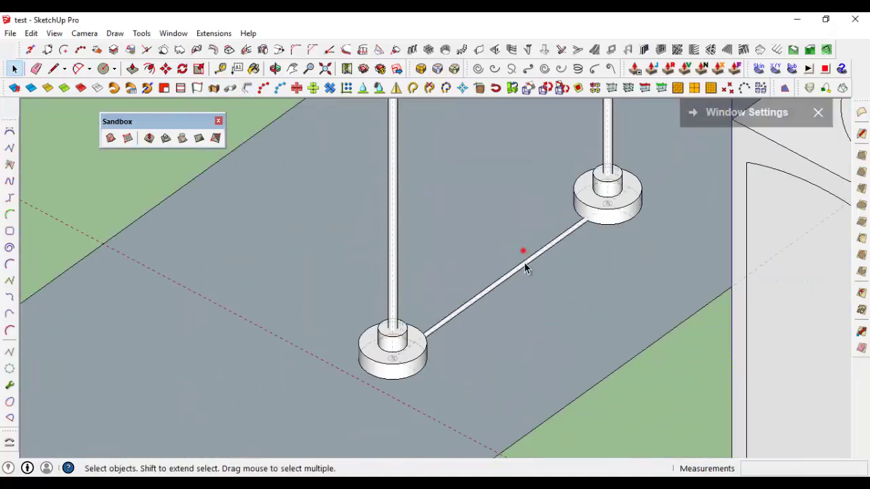
scroll(526, 262, up, 1)
Explode the new tube crossbar group into loose geometry.
scroll(525, 262, up, 1)
scroll(525, 262, up, 2)
click(526, 261)
right_click(525, 260)
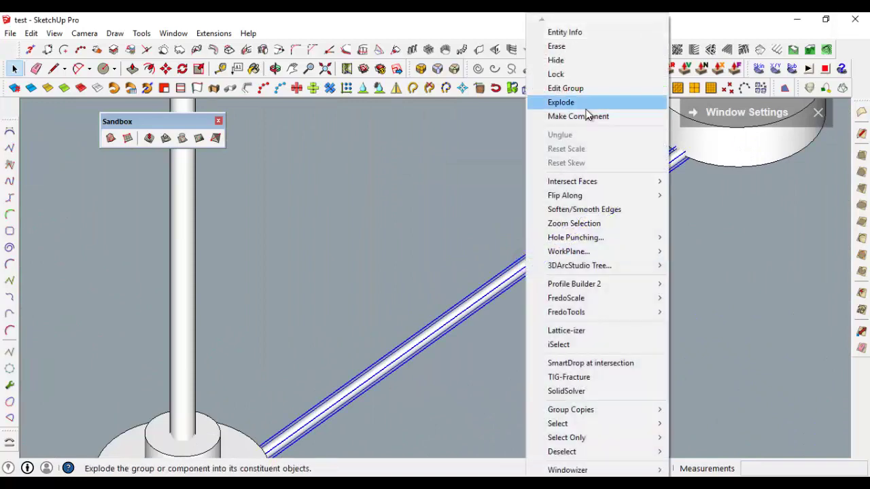
click(586, 109)
Move the exploded tube 0.25 m up the blue axis between the posts.
scroll(558, 262, down, 2)
scroll(568, 258, down, 2)
click(569, 258)
key(m)
click(686, 273)
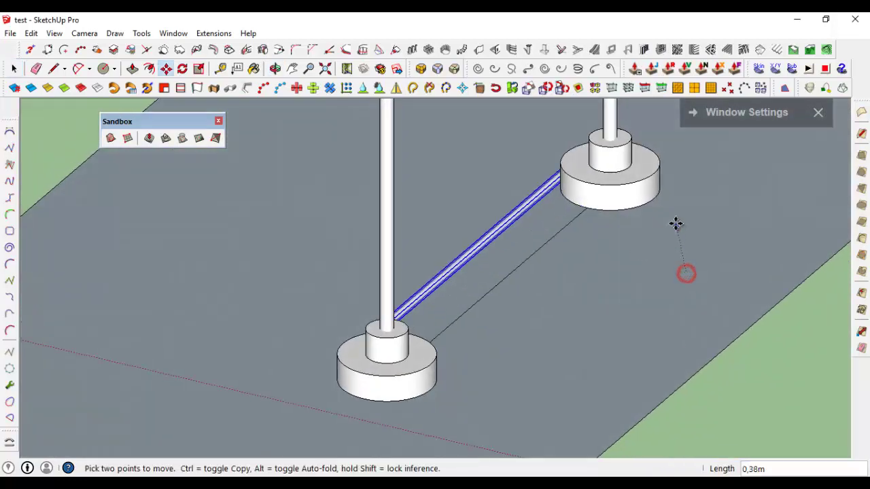
key(Return)
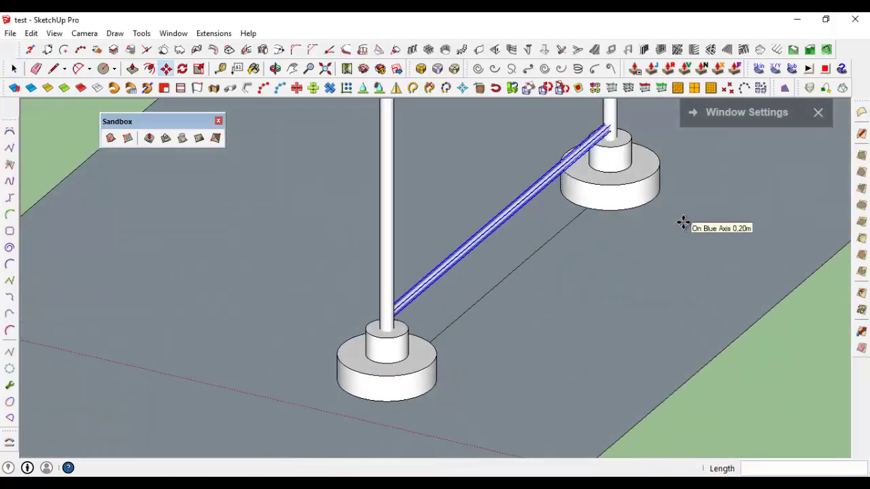
Ctrl-copy the tube upward to stack additional crossbar rails on the posts.
middle_drag(684, 223, 588, 338)
scroll(633, 293, down, 2)
middle_drag(633, 293, 636, 266)
click(636, 267)
key(ctrl)
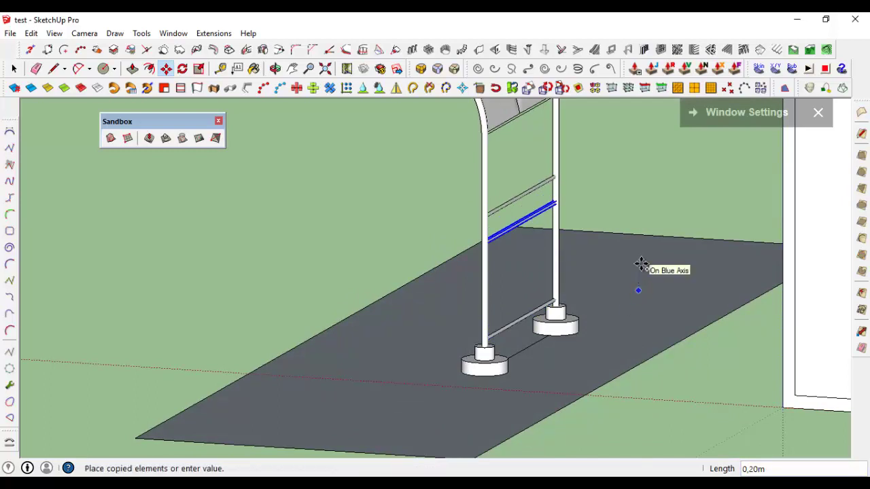
middle_drag(636, 274, 639, 263)
scroll(639, 263, up, 2)
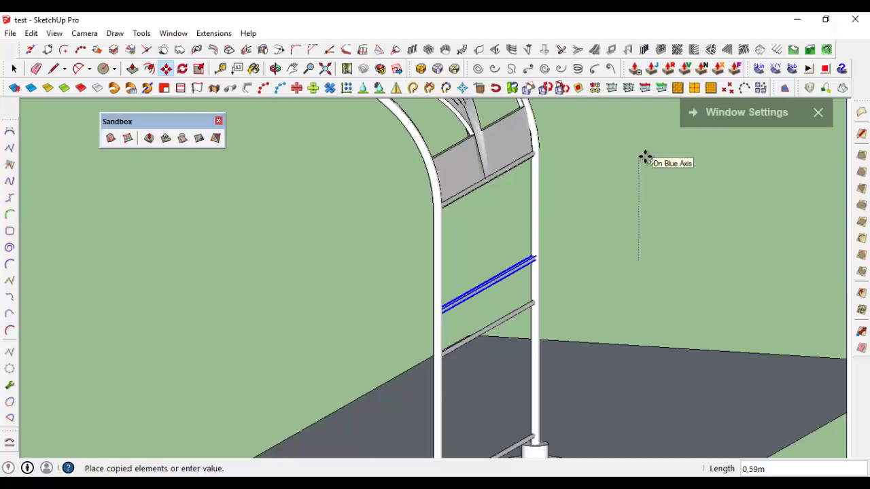
key(space)
Orbit to a lower, level view to inspect the stacked rails along the arch.
mouse_move(517, 237)
middle_down()
mouse_move(581, 253)
mouse_move(553, 252)
middle_up()
scroll(574, 267, down, 3)
scroll(570, 245, up, 2)
scroll(567, 215, up, 2)
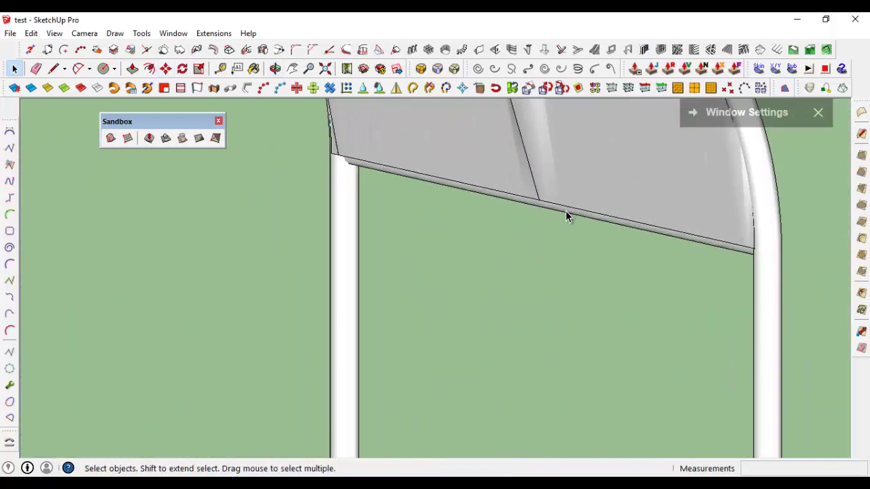
scroll(566, 224, down, 3)
scroll(567, 279, down, 3)
scroll(517, 303, down, 3)
mouse_move(467, 320)
middle_down()
mouse_move(383, 297)
mouse_move(393, 289)
middle_up()
Window-select the entire pergola canopy assembly and choose Make Component.
scroll(613, 174, up, 3)
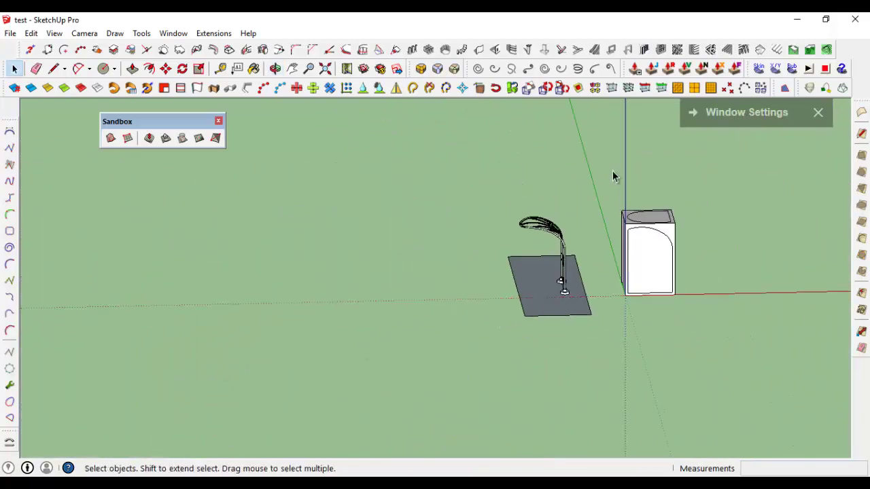
scroll(564, 320, up, 2)
mouse_move(565, 320)
middle_down()
mouse_move(669, 305)
mouse_move(585, 267)
middle_up()
scroll(574, 255, up, 3)
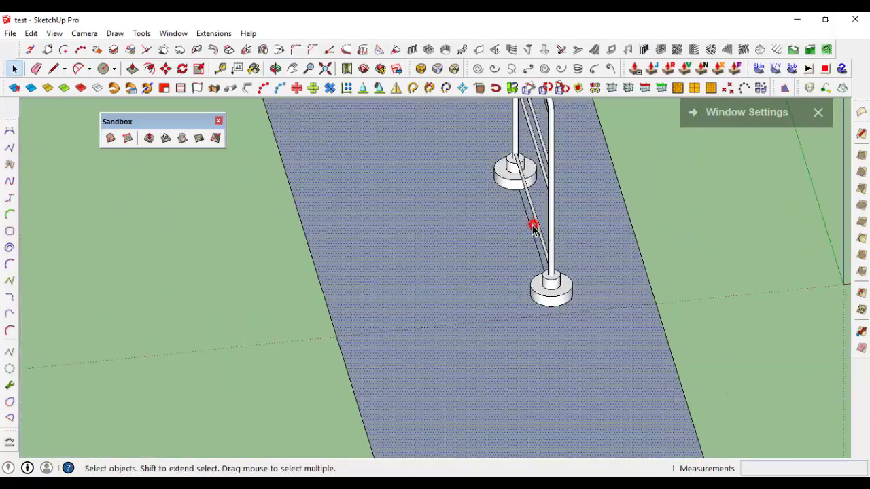
scroll(537, 255, down, 3)
middle_drag(546, 287, 526, 153)
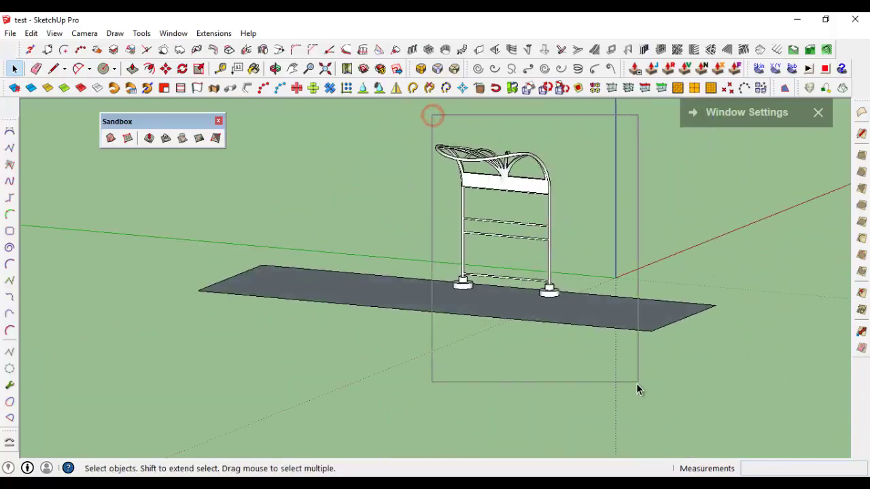
drag(432, 116, 637, 383)
middle_drag(637, 383, 611, 306)
scroll(538, 272, up, 2)
right_click(539, 272)
click(602, 132)
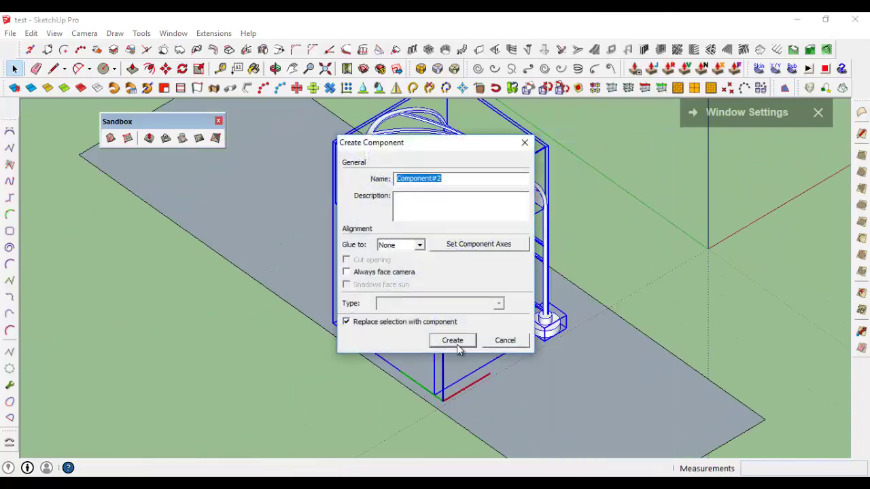